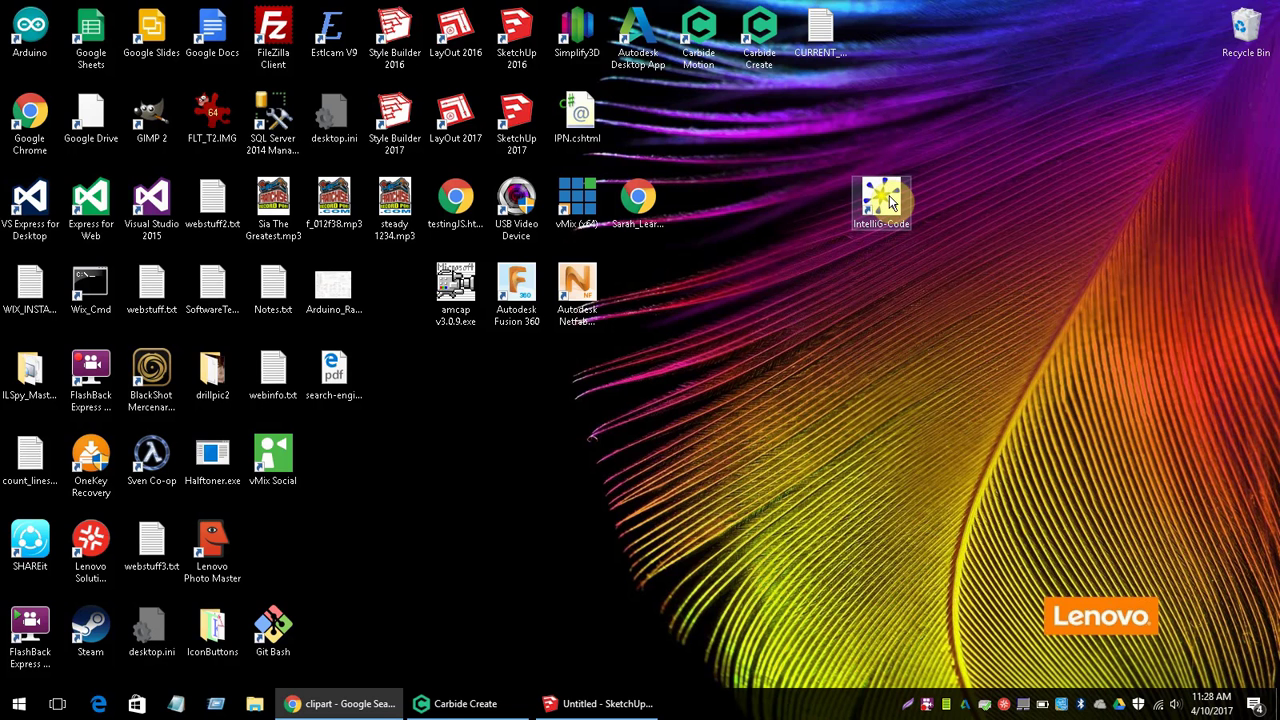
Step: Launch IntelliG-Code and create a maximized SimpleCAD canvas for 12 by 12 material with 0.5 grid lines and 0.125 snap resolution
double_click(891, 203)
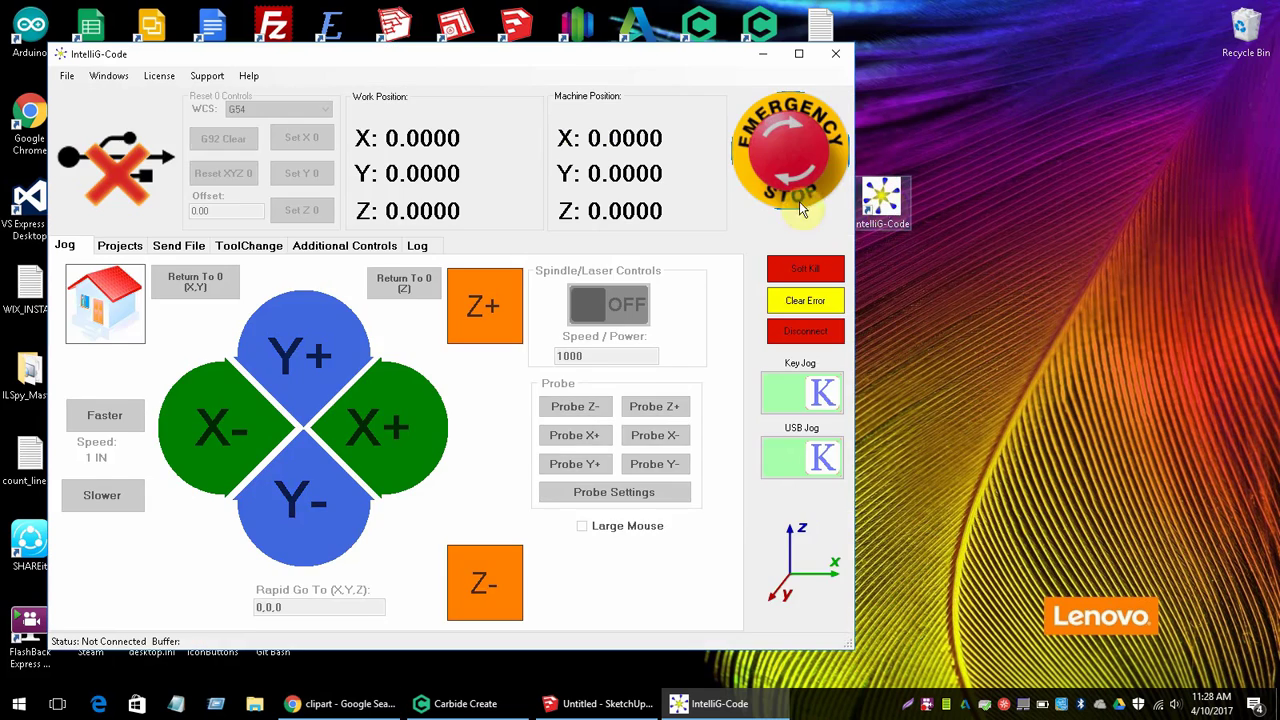
double_click(171, 57)
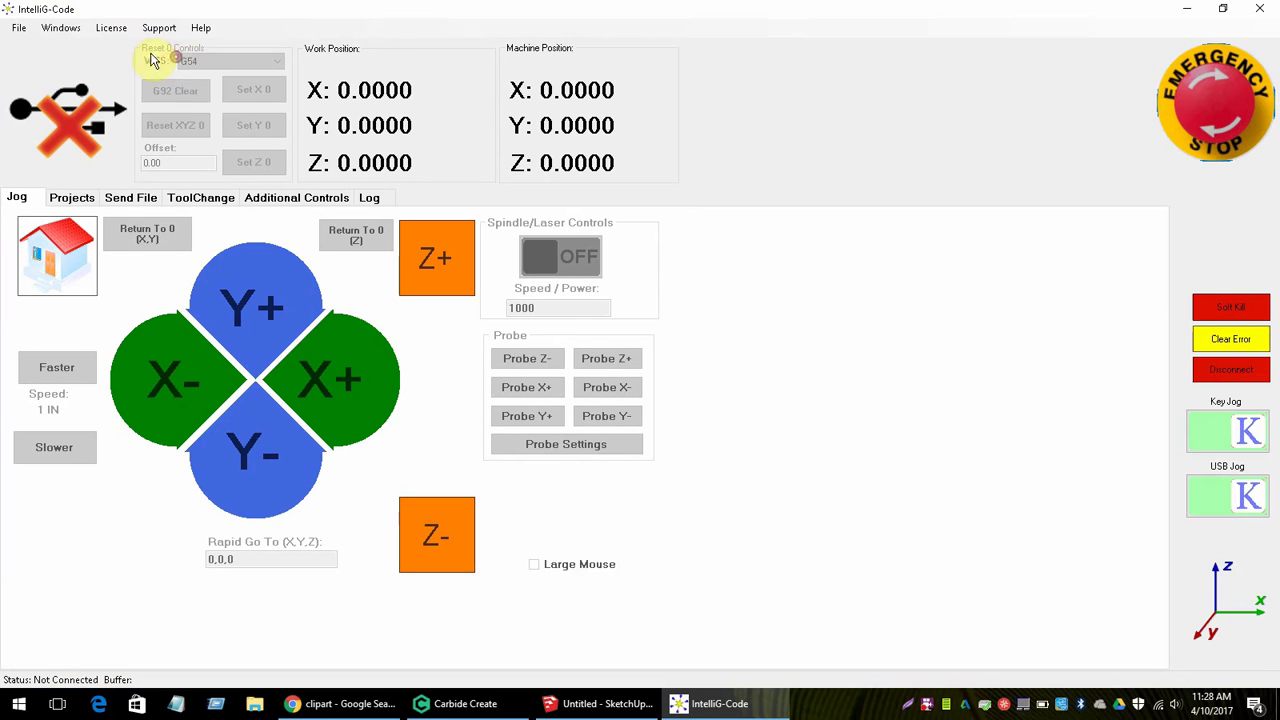
left_click(68, 28)
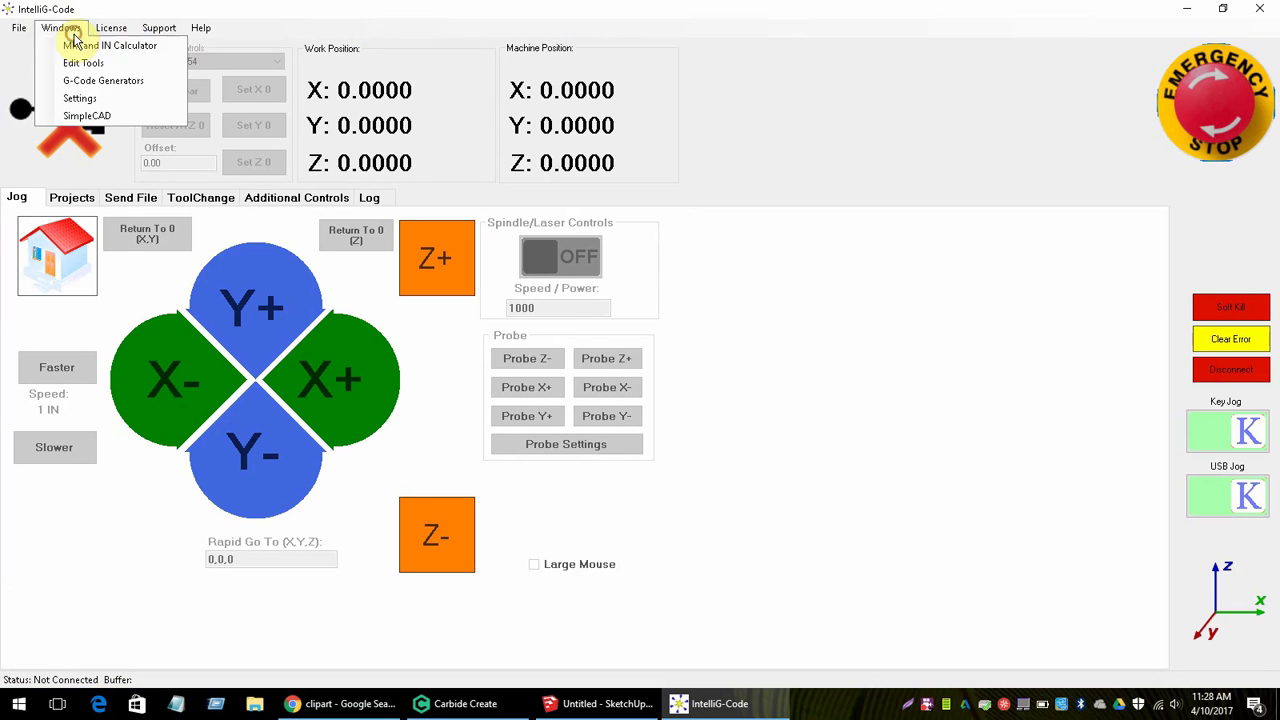
left_click(111, 117)
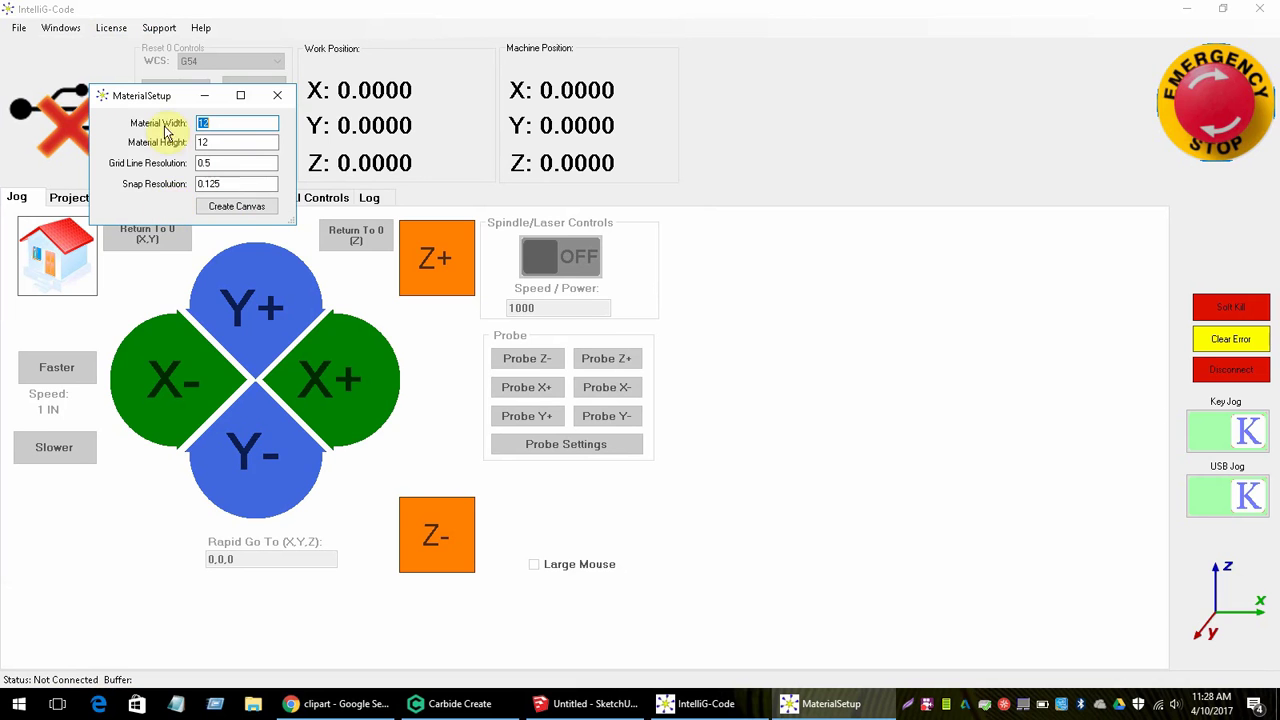
left_click(248, 207)
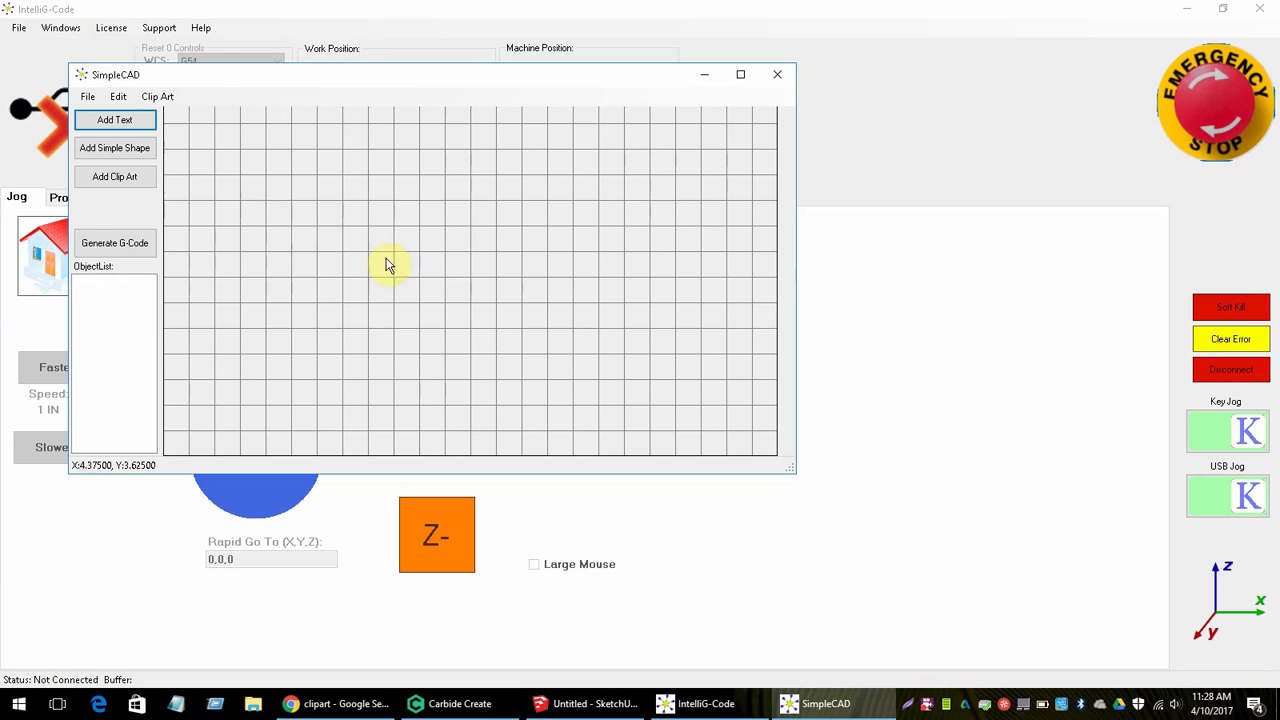
double_click(477, 76)
left_click(451, 235)
scroll(597, 303, "up", 3)
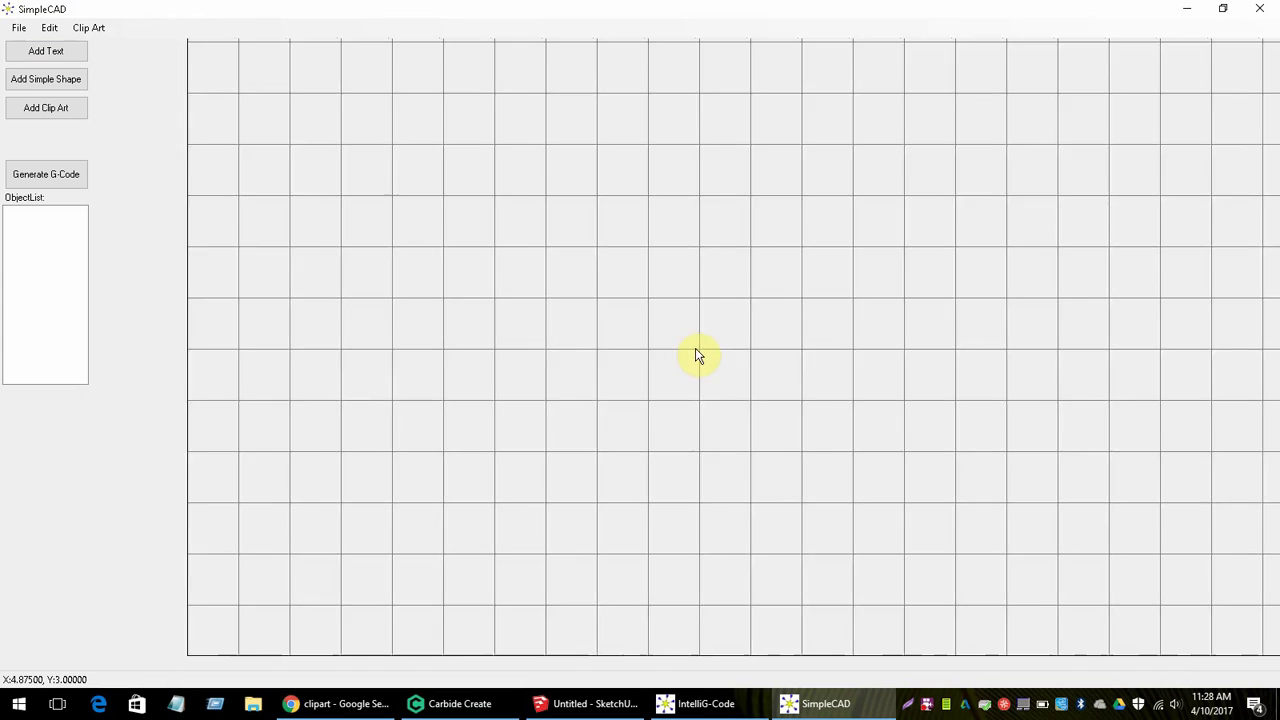
left_click(688, 346)
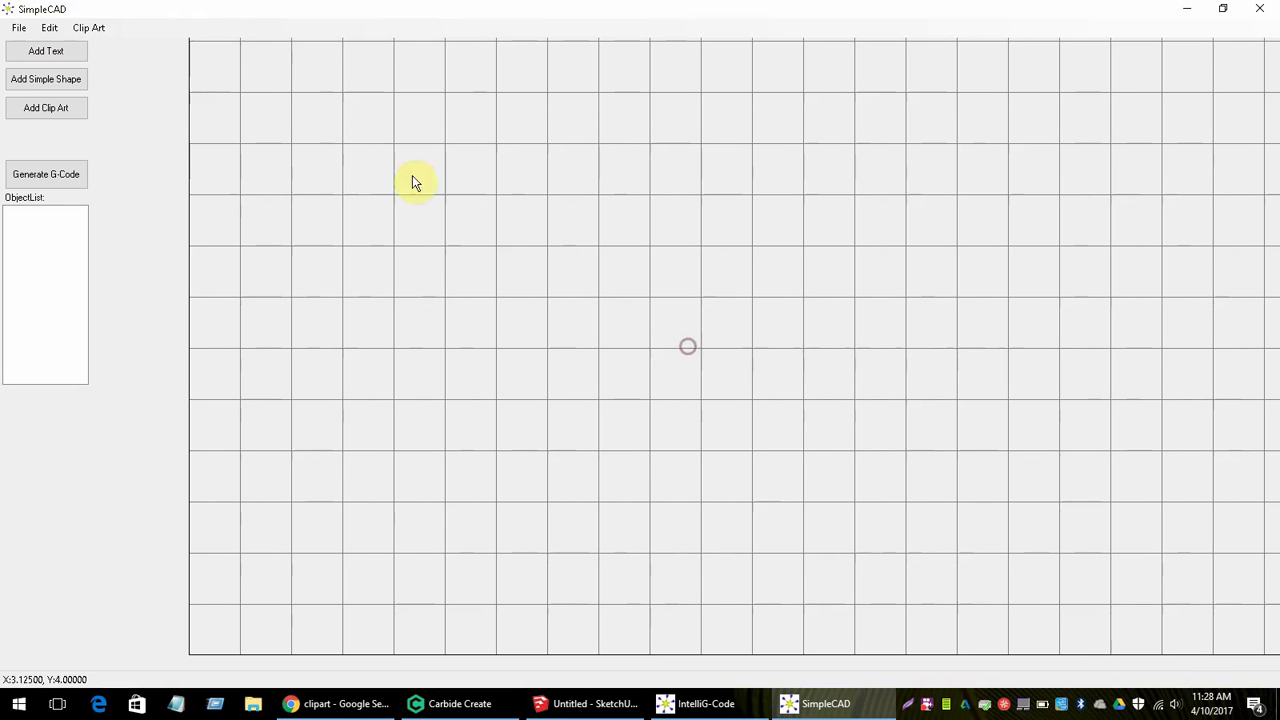
left_click(104, 29)
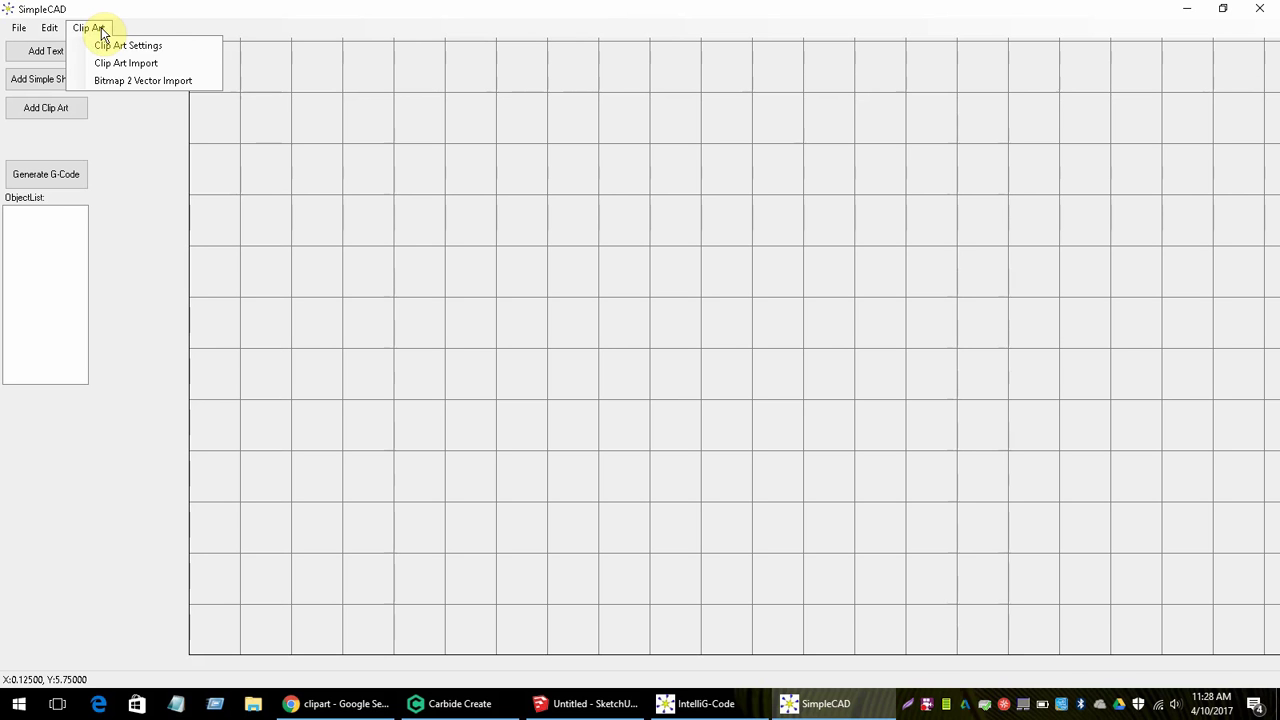
left_click(156, 84)
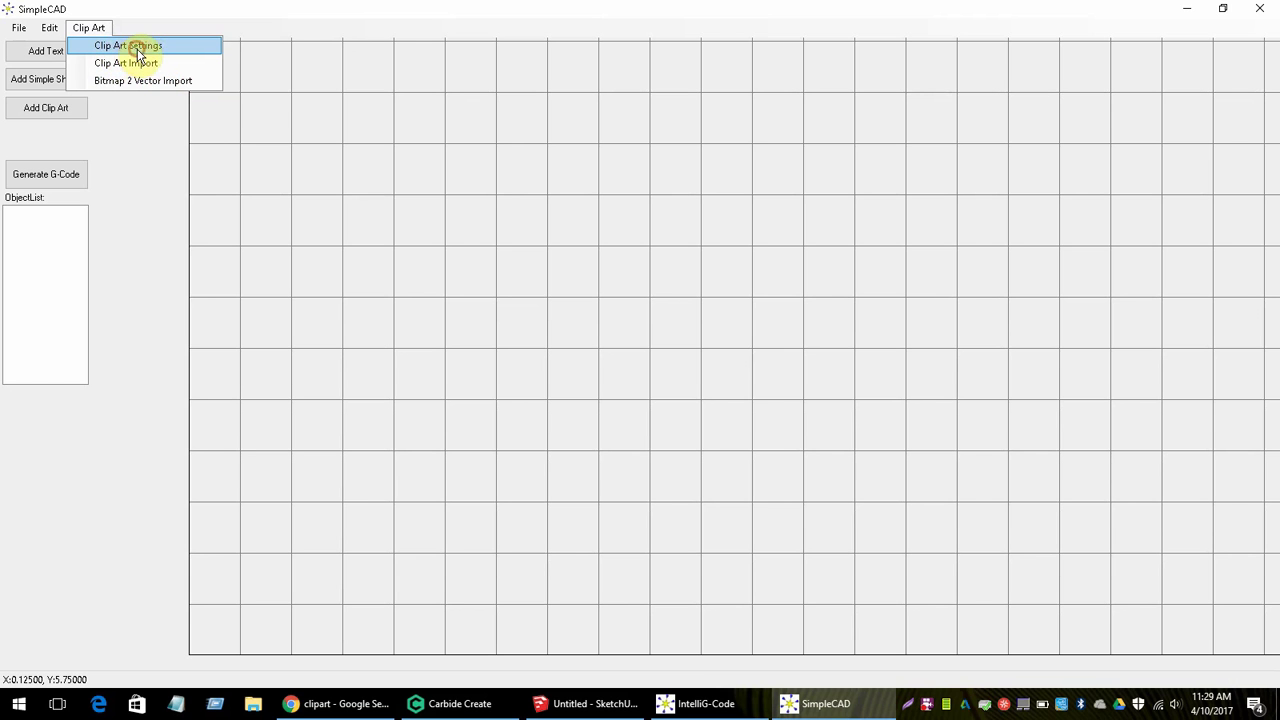
left_click(139, 52)
left_click(498, 117)
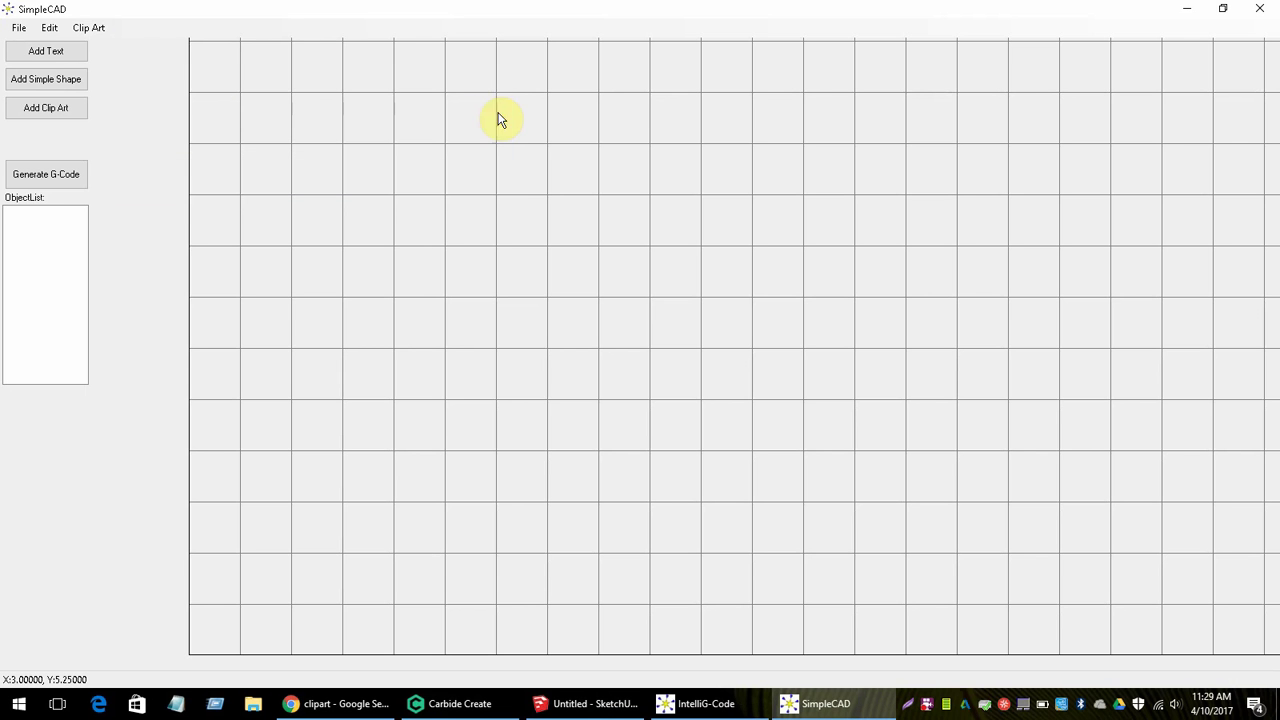
Step: Start a Bitmap 2 Vector import and load the image 647-emoji_android_face_throwing_a_kiss.png from the ClipArt folder
left_click(88, 30)
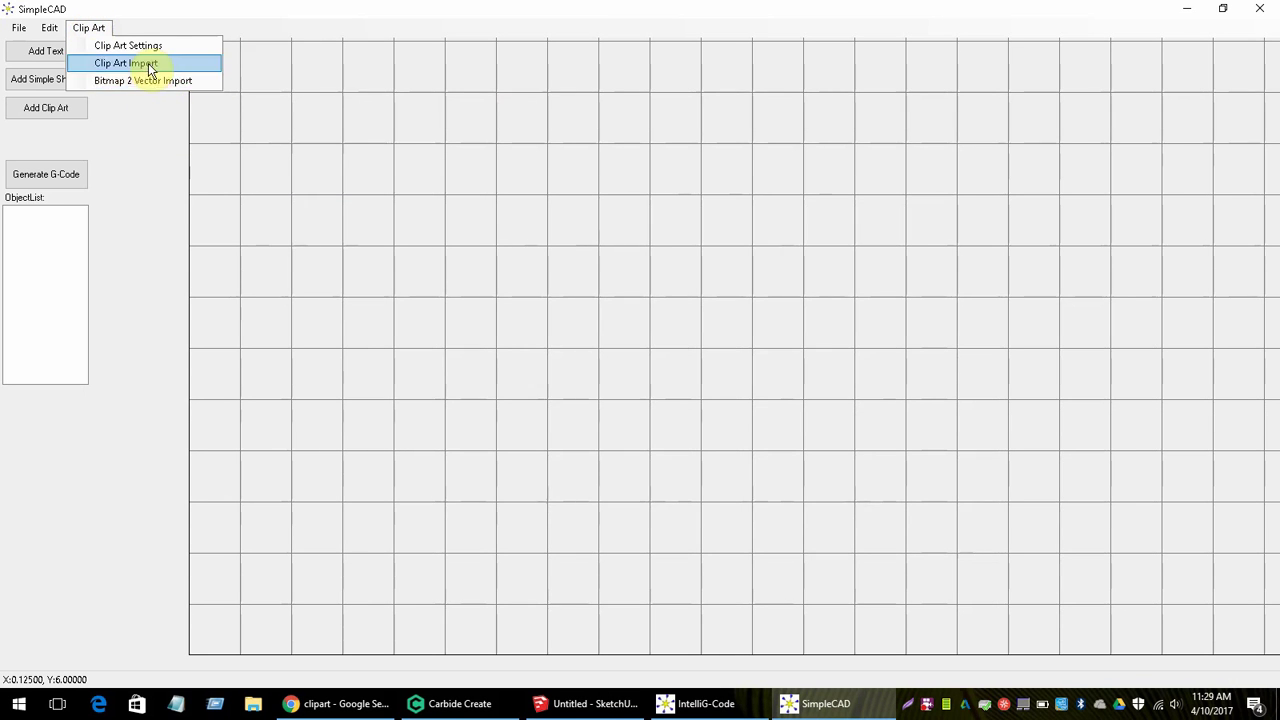
left_click(143, 83)
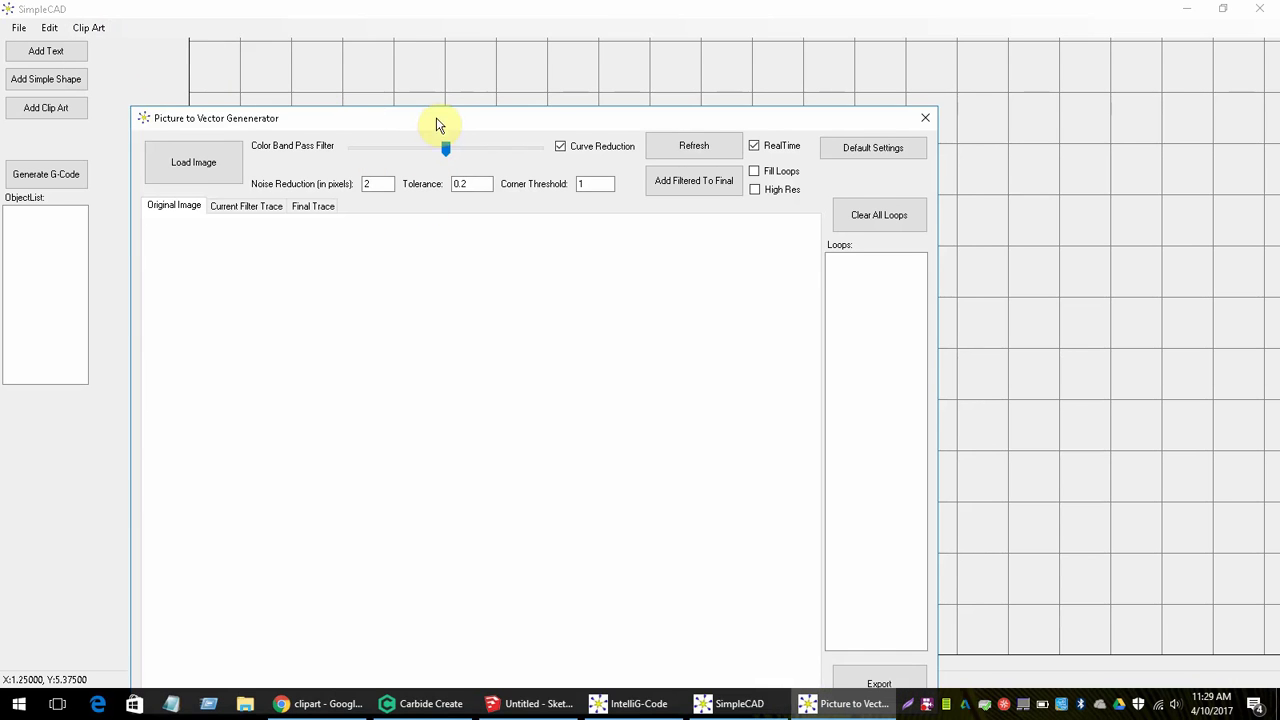
left_click_drag(434, 123, 460, 49)
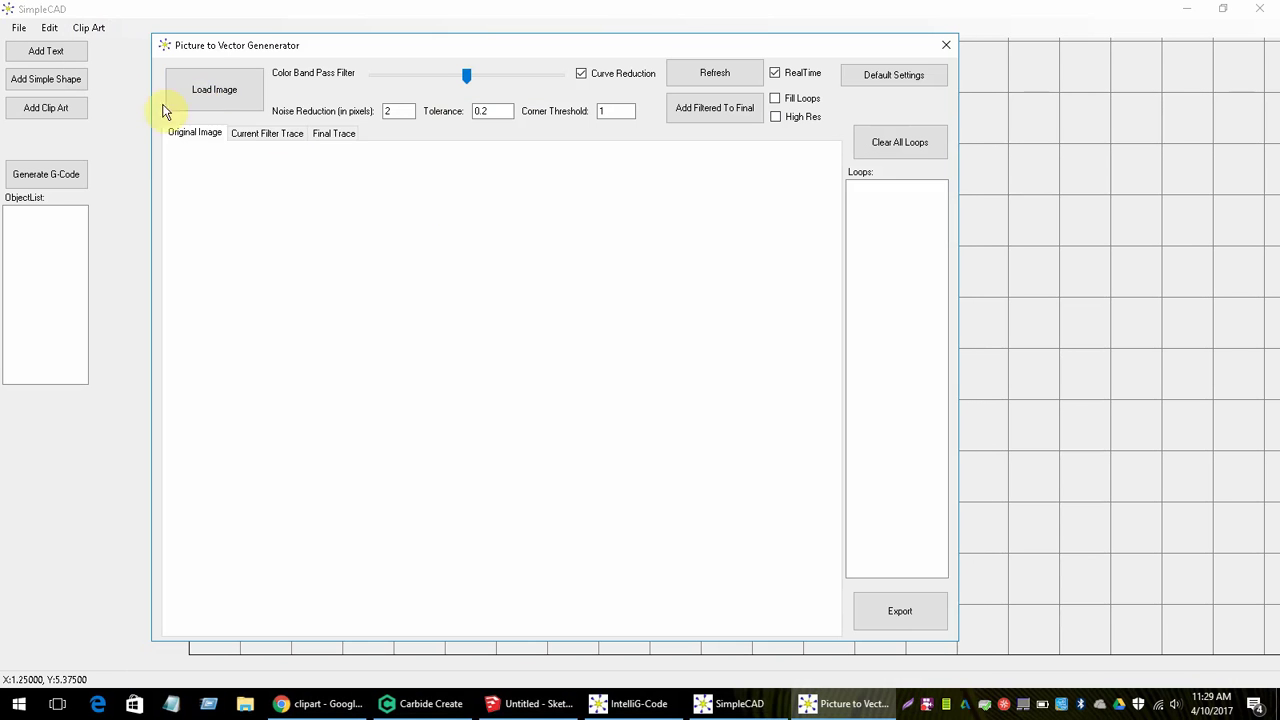
left_click(222, 100)
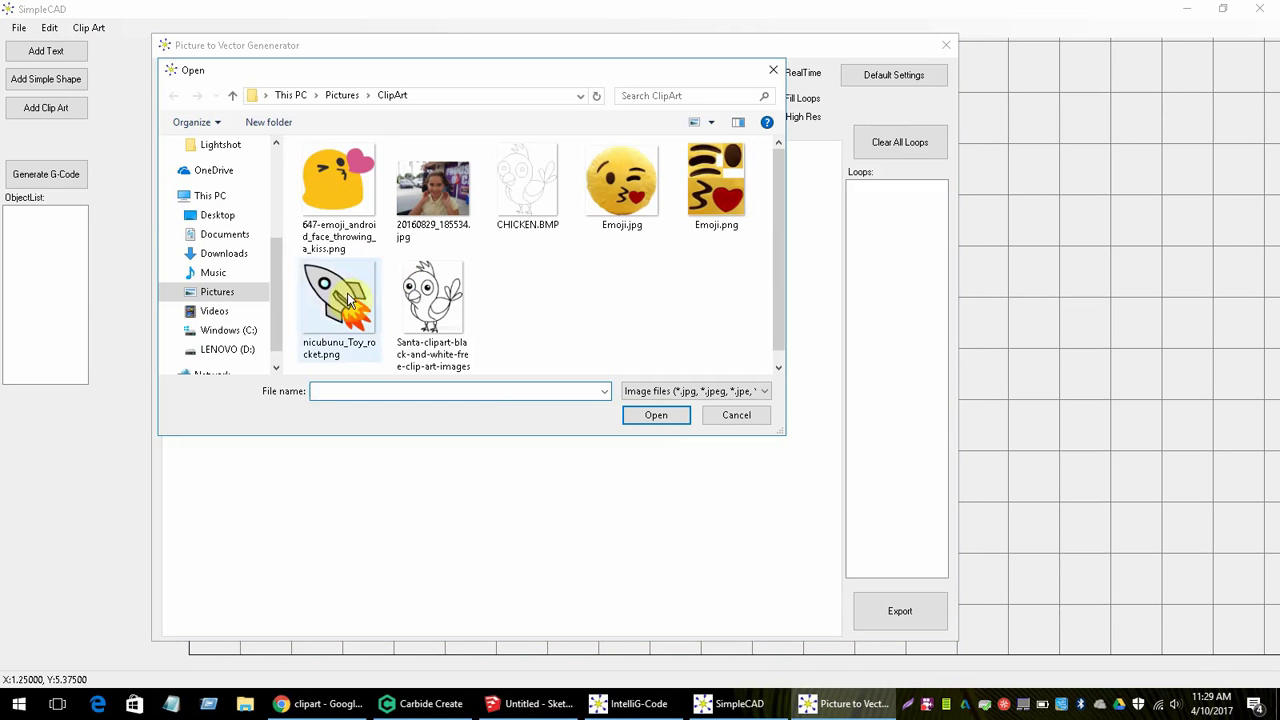
left_click(333, 175)
left_click(653, 417)
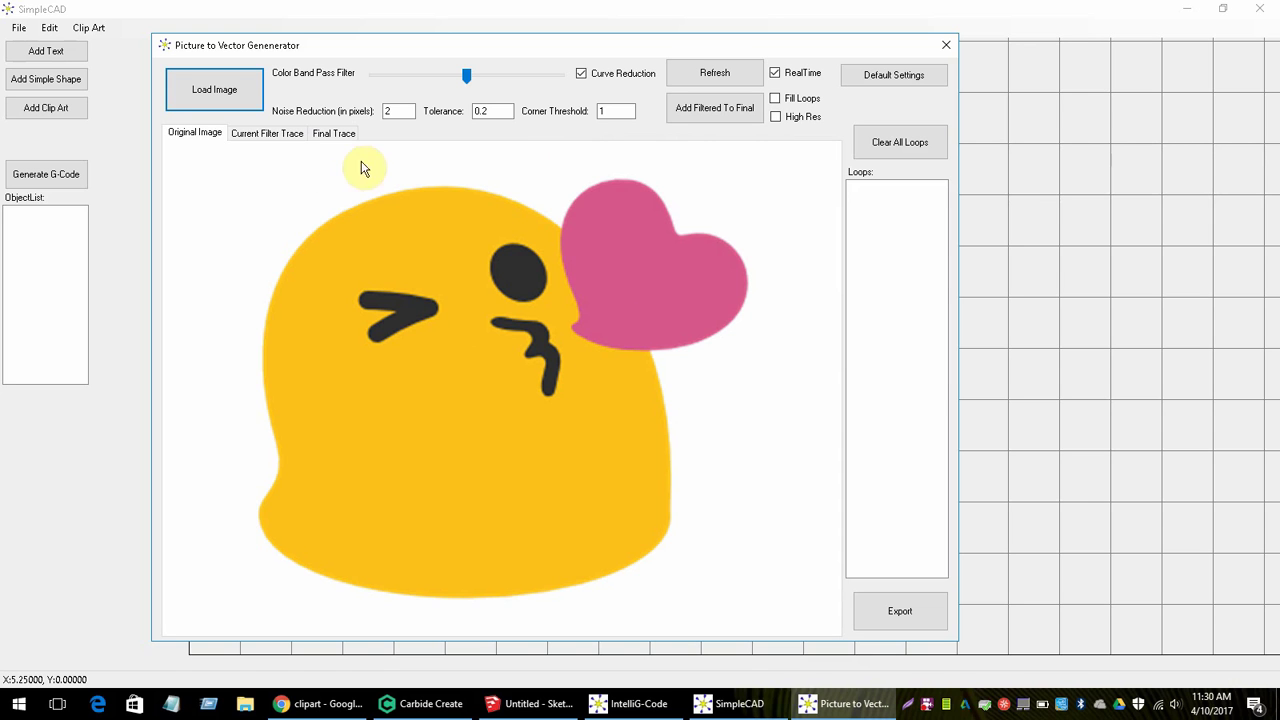
Step: Display the emoji's current filter trace and examine the noise reduction and tolerance settings
left_click(270, 136)
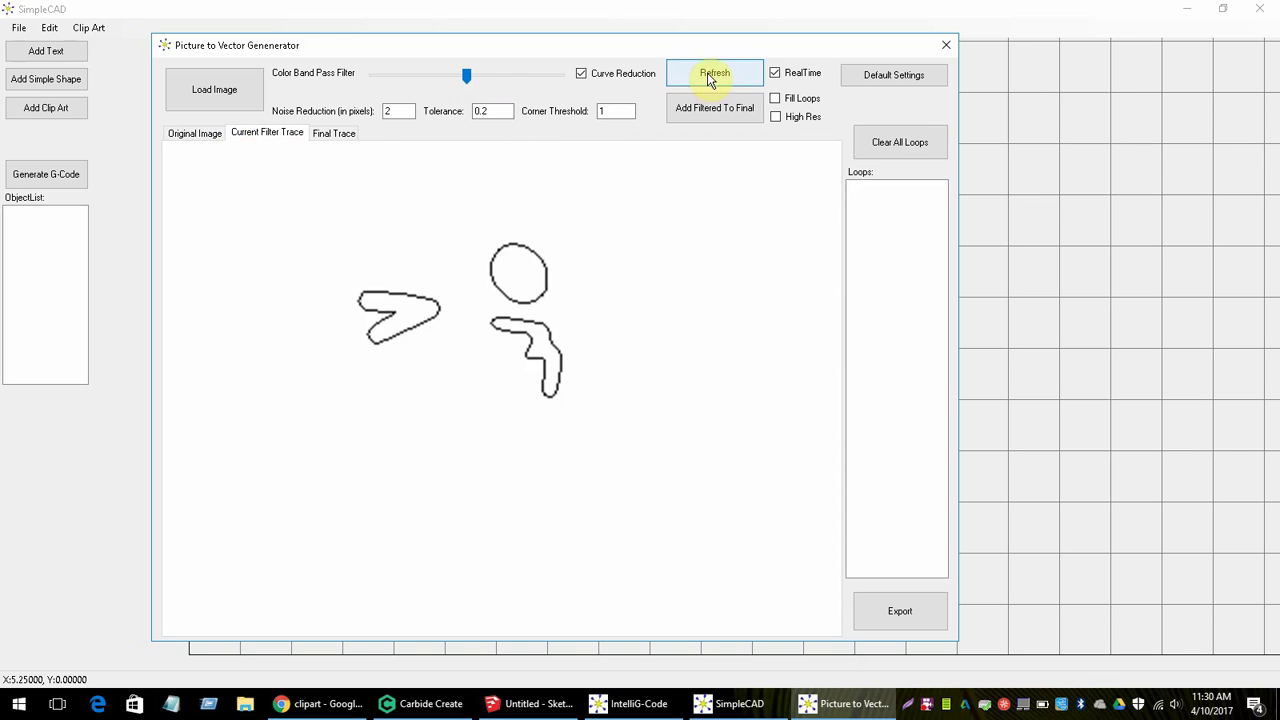
double_click(402, 111)
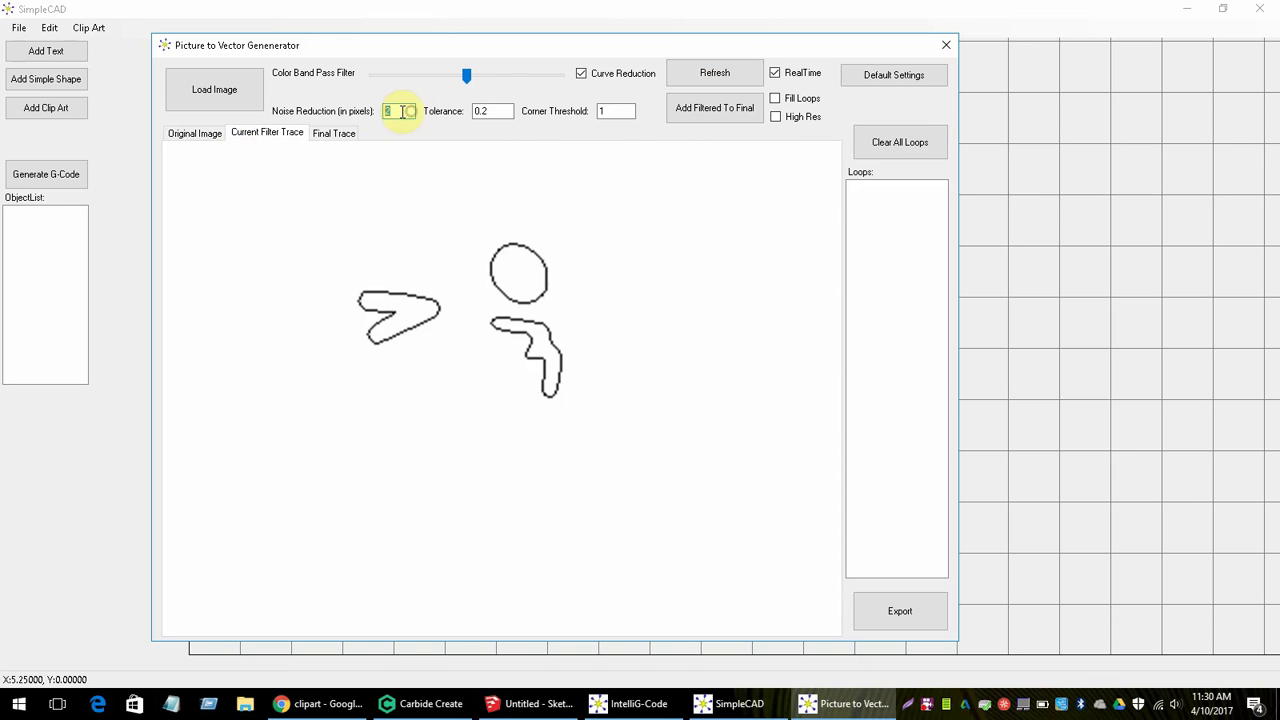
left_click(498, 111)
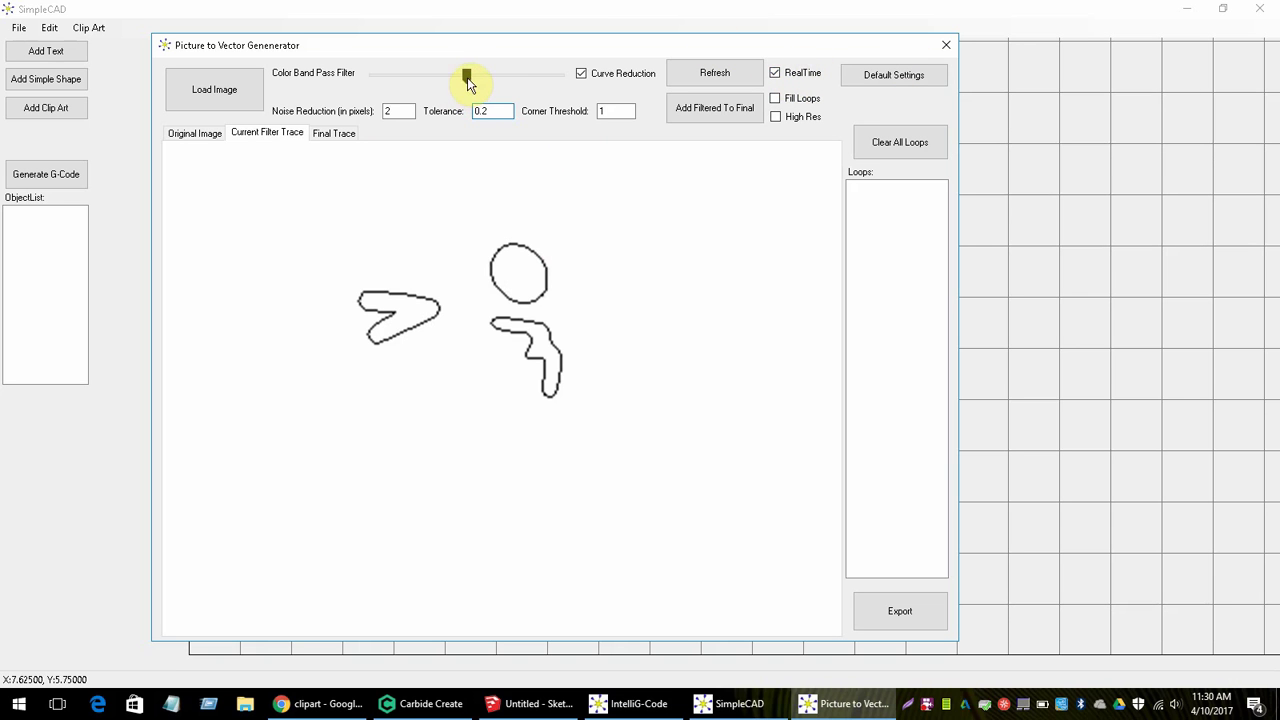
double_click(408, 111)
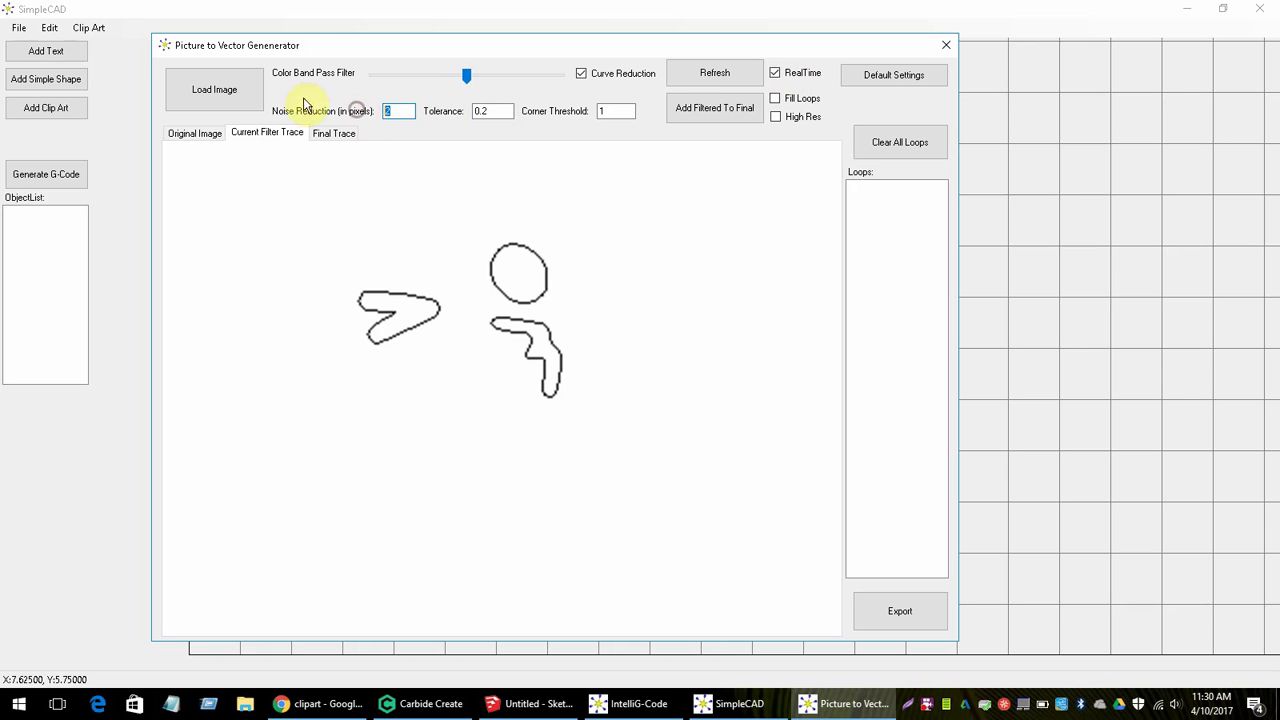
left_click(410, 113)
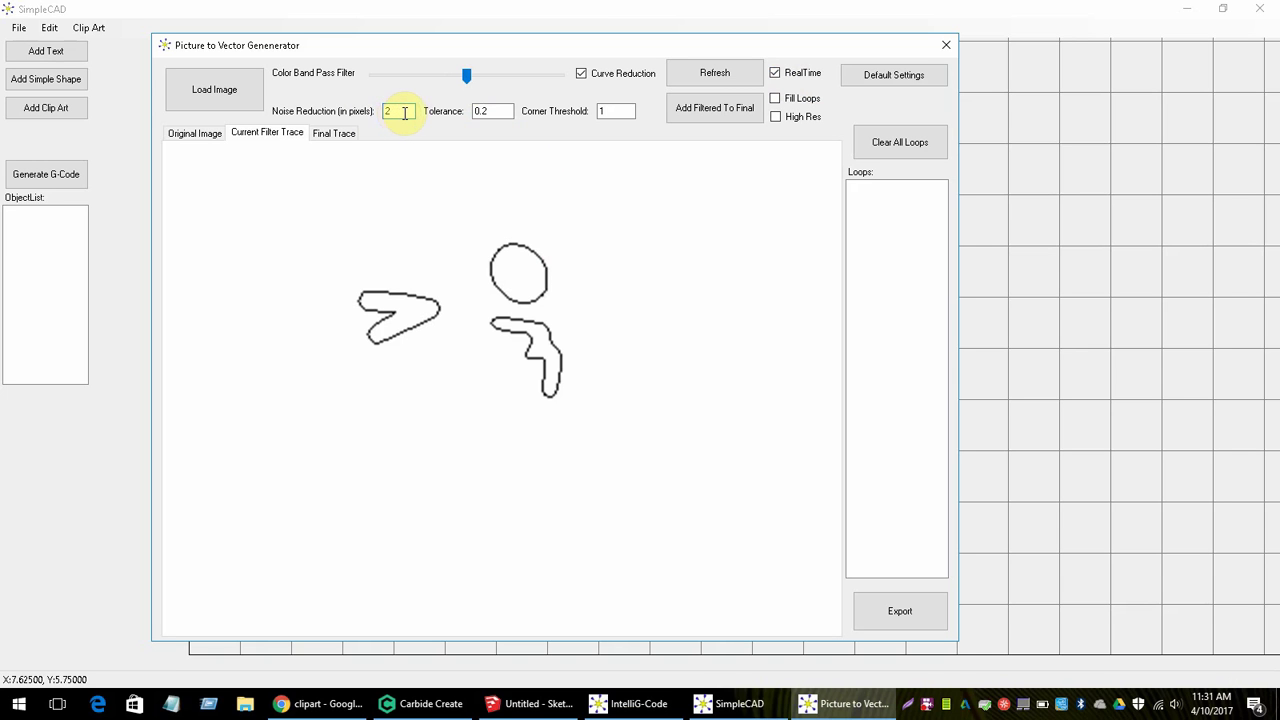
Step: Adjust the color band pass filter so the trace outlines the heart, both eyes and the mouth
left_click_drag(466, 80, 487, 78)
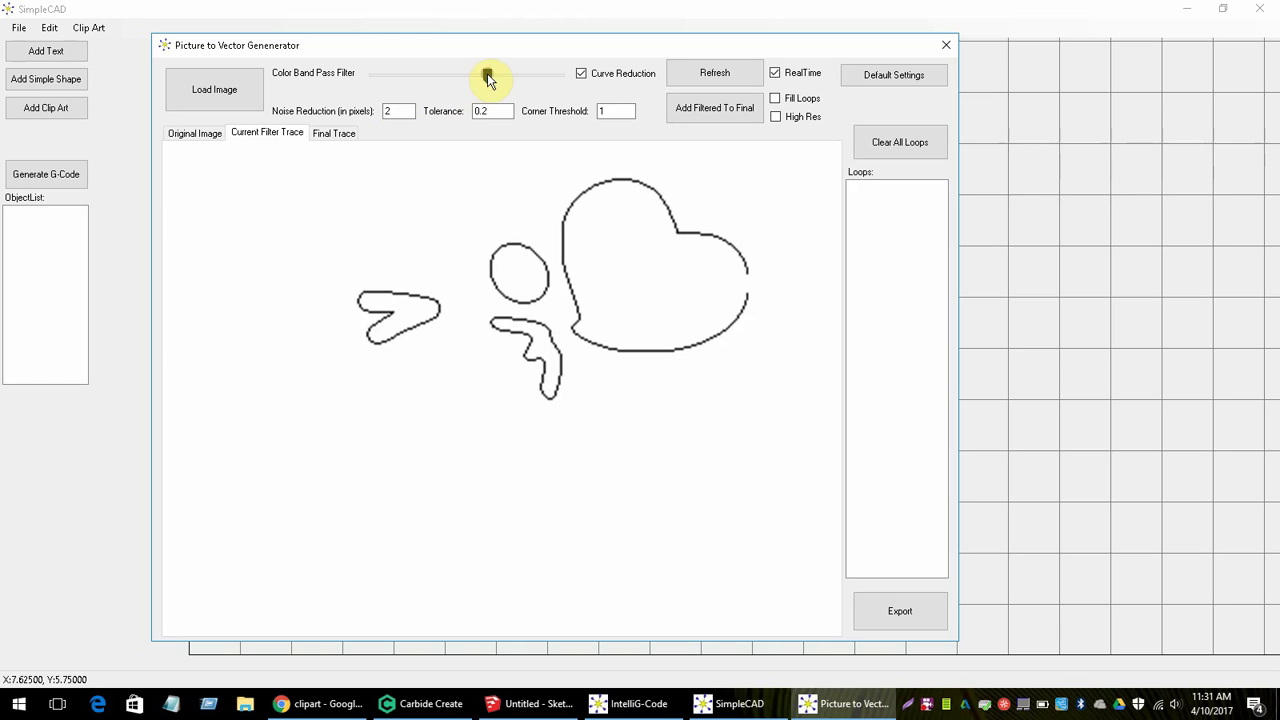
left_click_drag(487, 76, 496, 78)
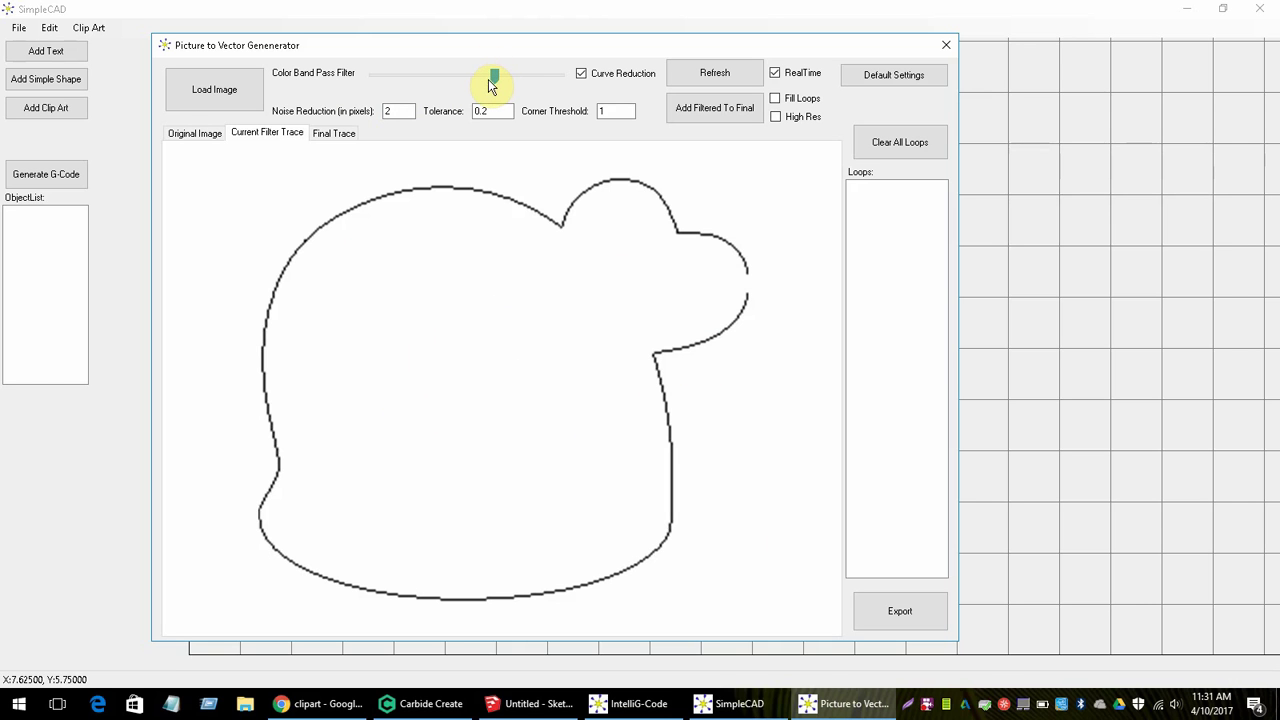
left_click(490, 79)
left_click_drag(492, 80, 489, 82)
left_click_drag(489, 81, 486, 82)
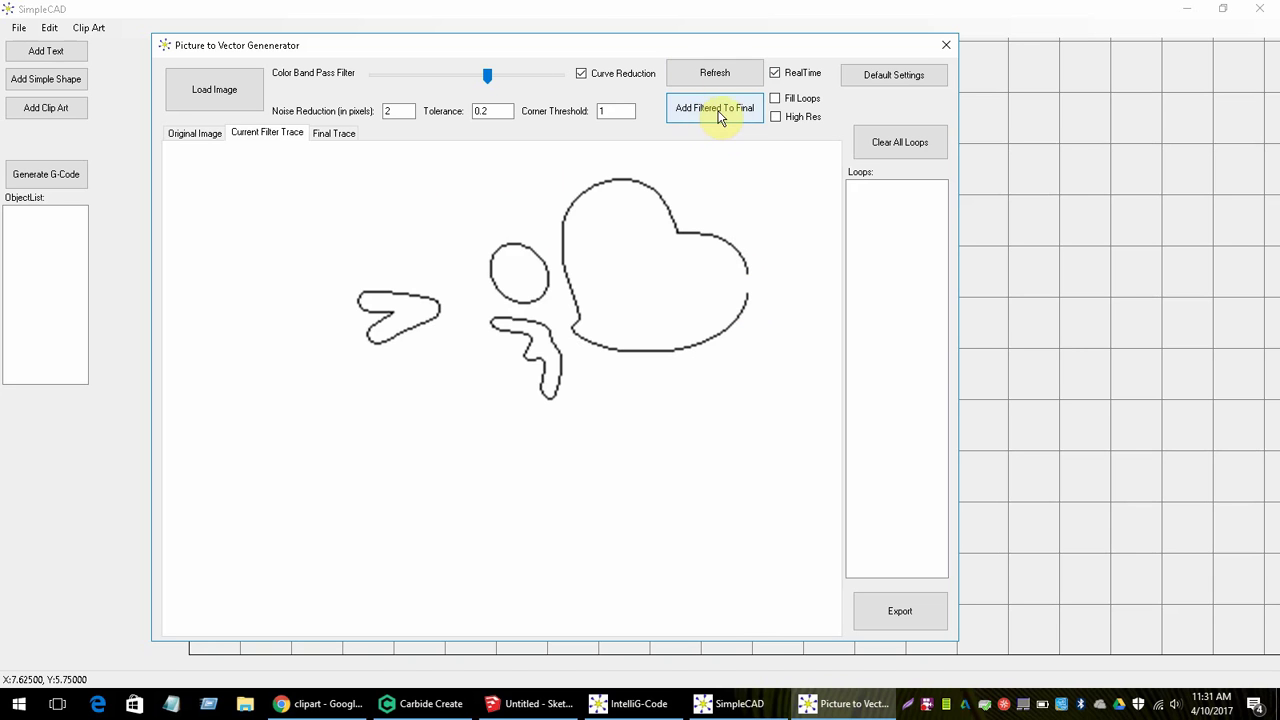
Step: Add the filtered heart, eye and mouth outlines to the final trace and display that trace
left_click(320, 134)
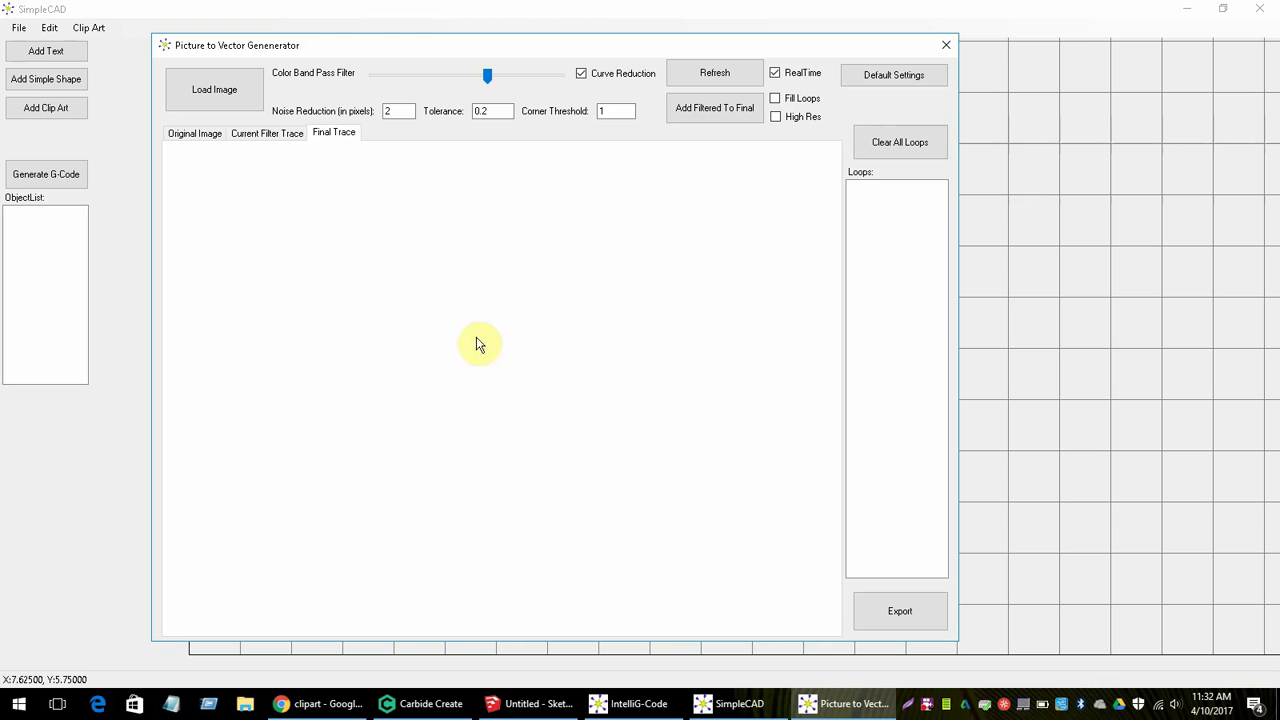
left_click(270, 133)
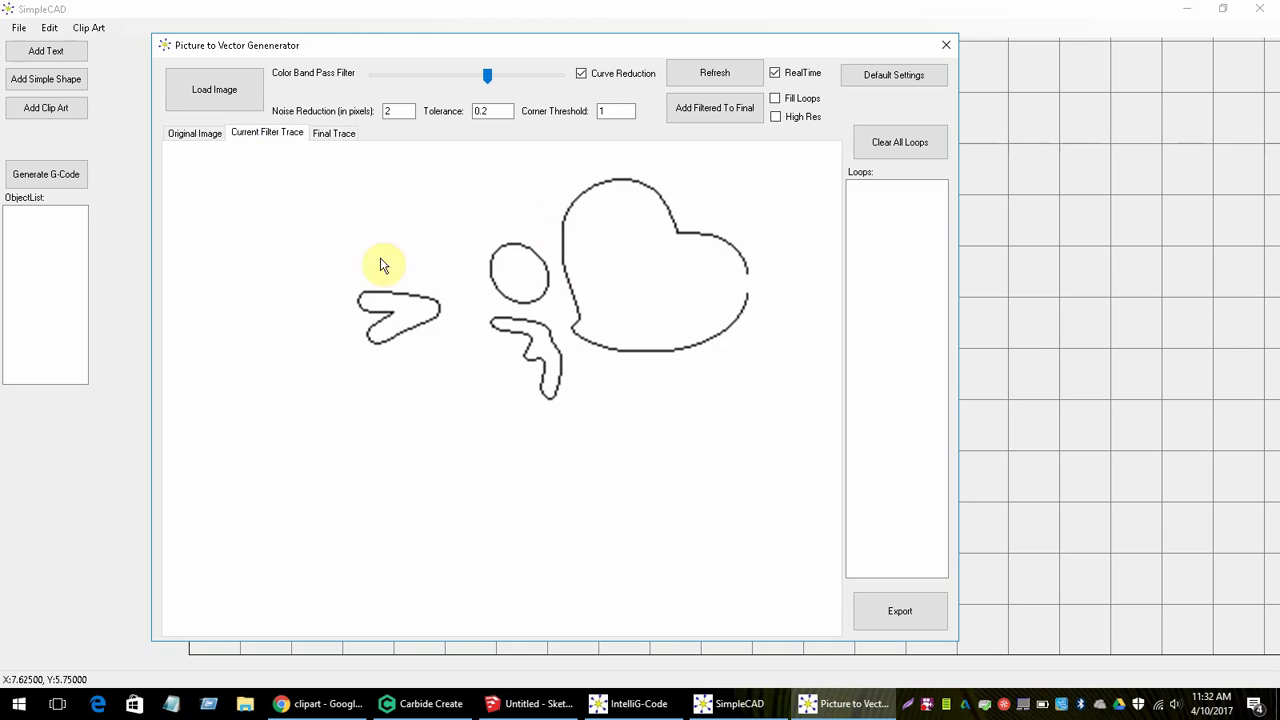
left_click(706, 108)
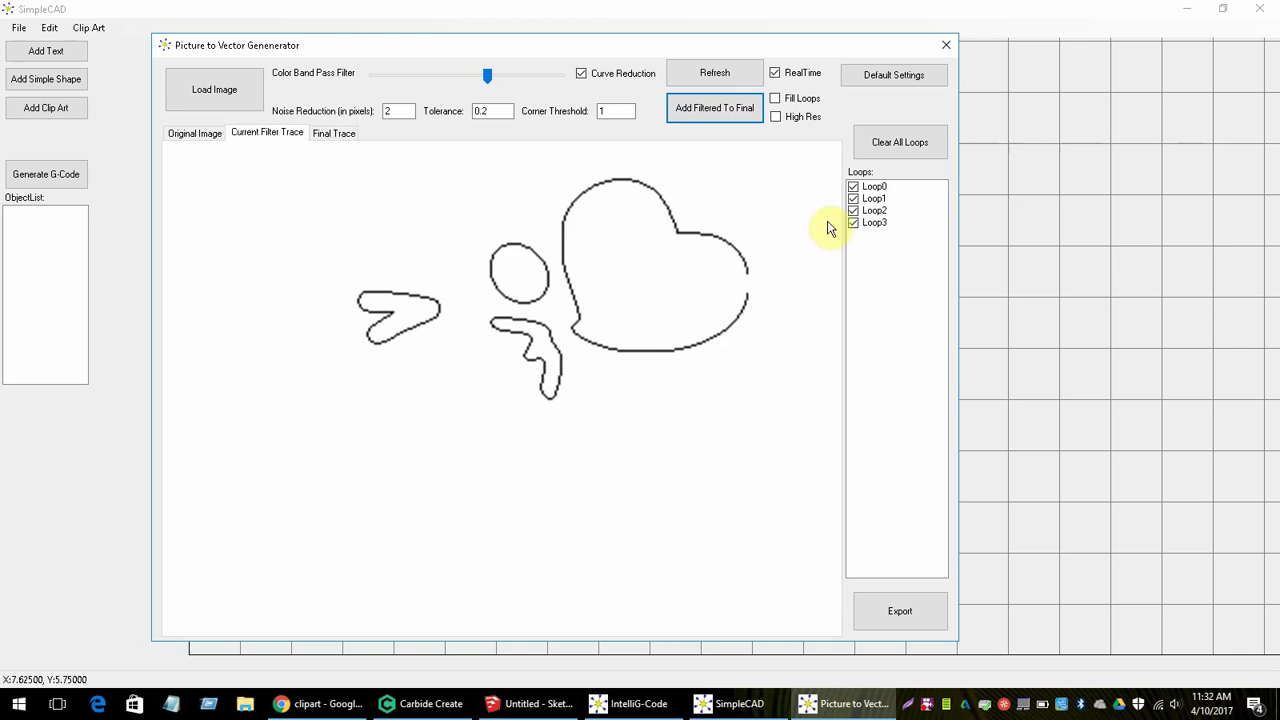
left_click(338, 135)
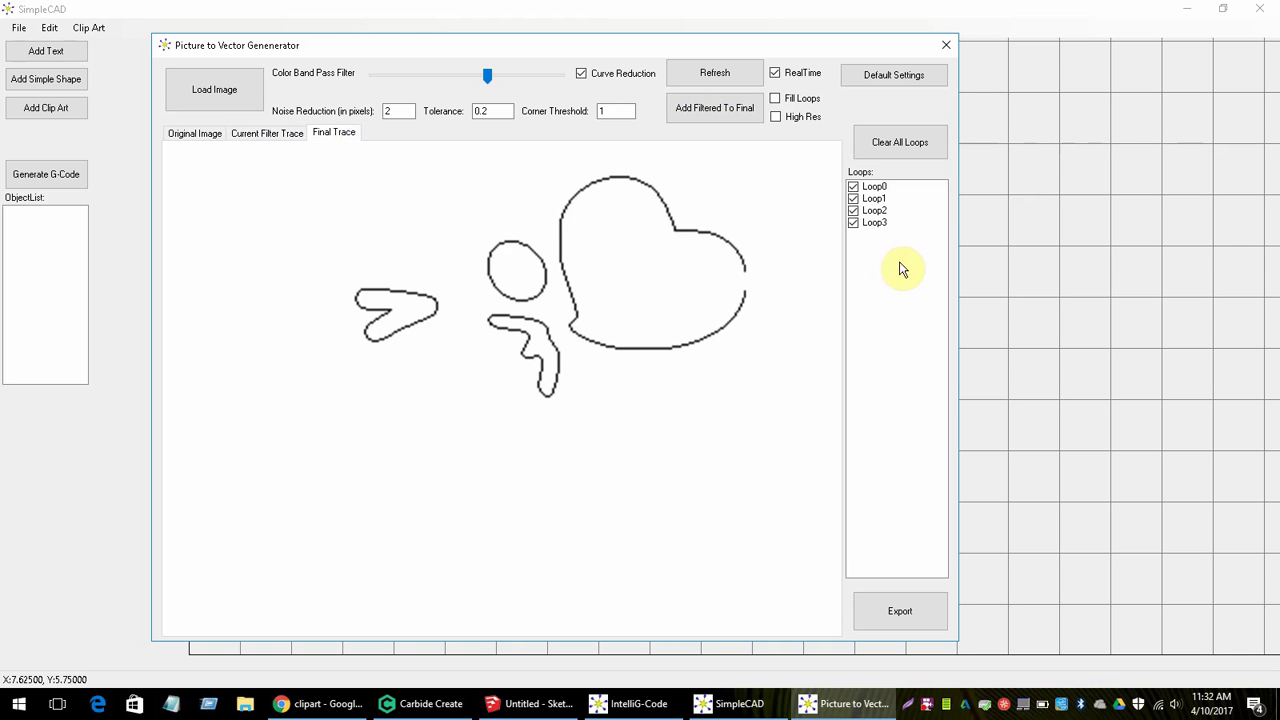
Step: Toggle Loop1, Loop2 and Loop3 off and back on to check which outline each controls in the final trace
left_click(853, 199)
left_click(855, 210)
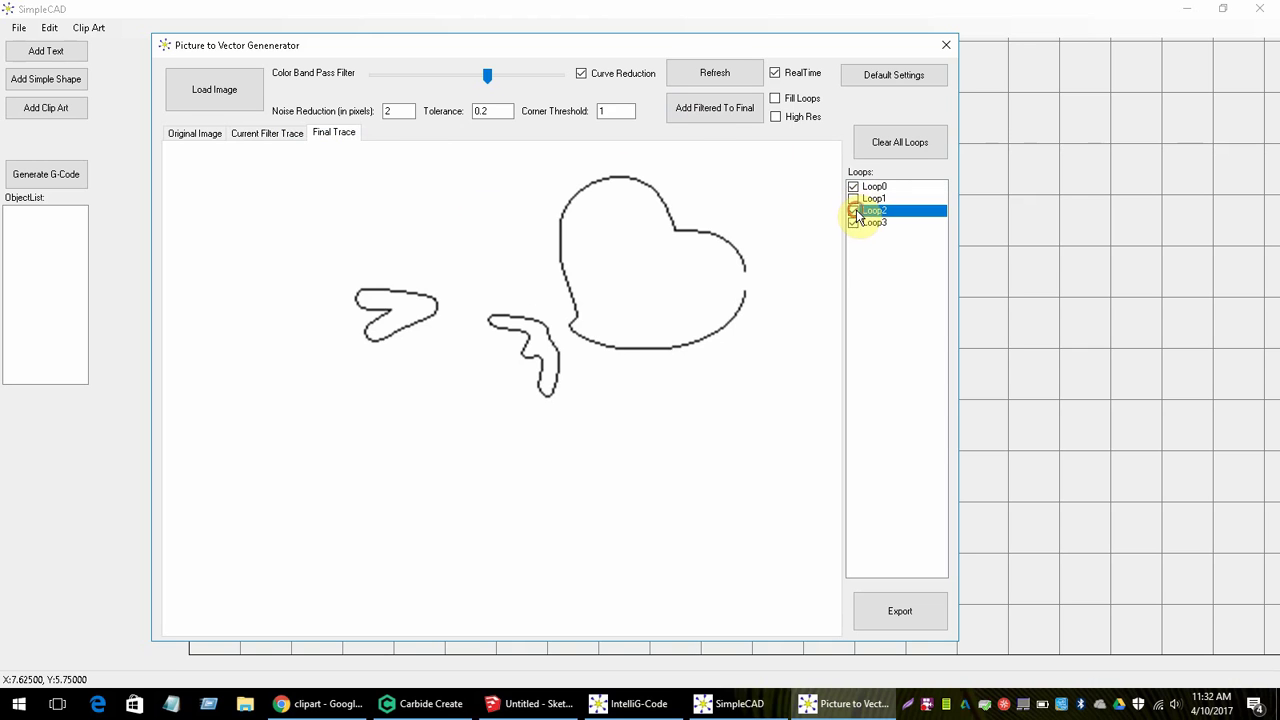
left_click(855, 211)
left_click(853, 198)
left_click(853, 198)
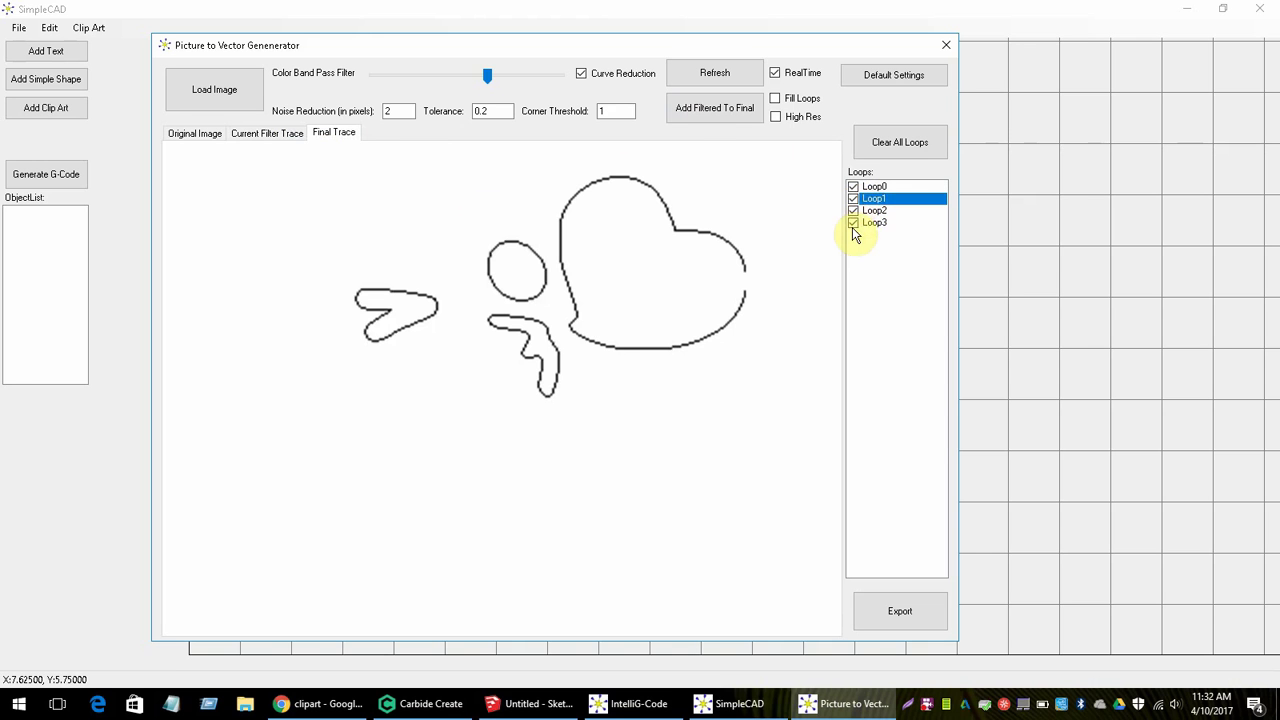
left_click(853, 223)
left_click(853, 223)
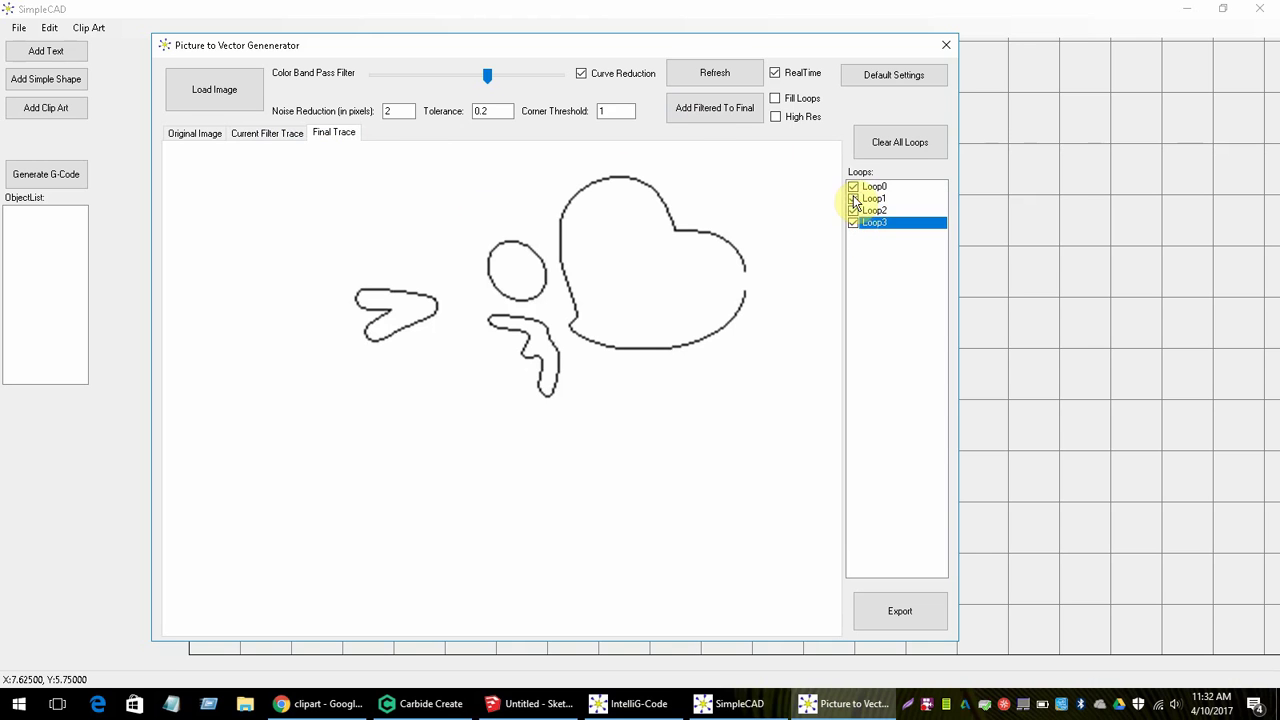
left_click(853, 199)
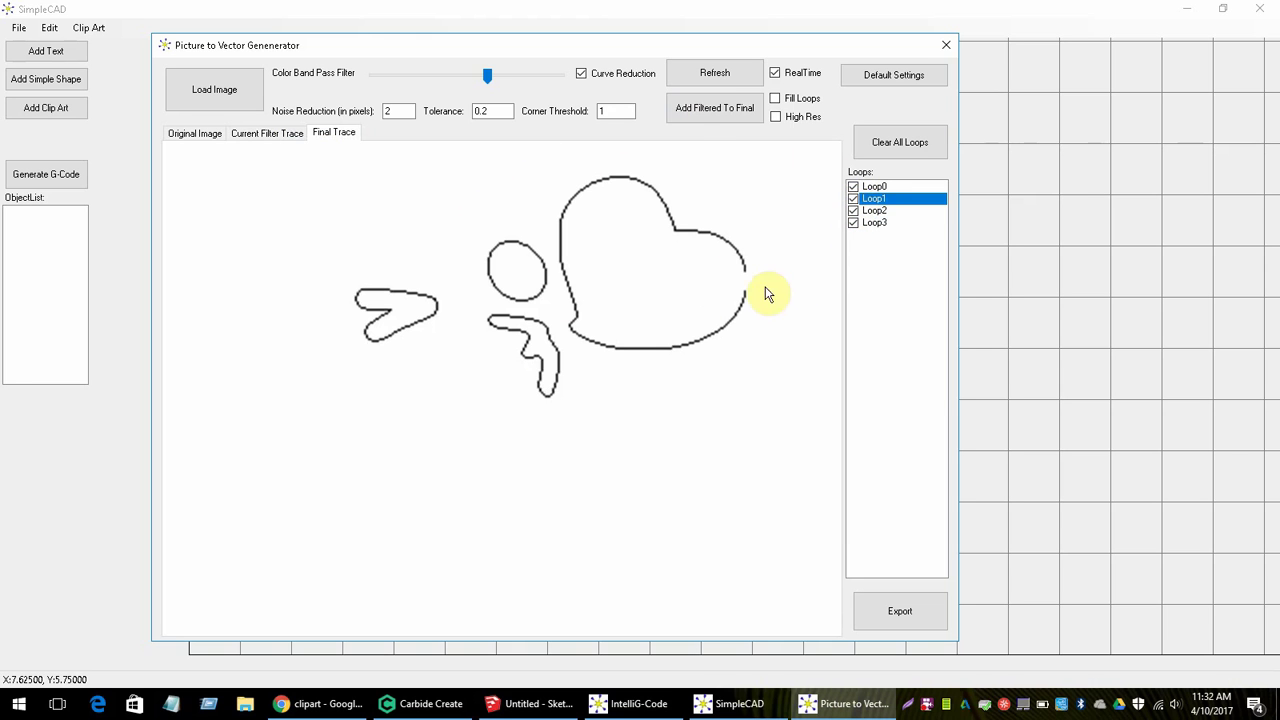
Step: Raise the color band pass filter slightly to trace the emoji's outer body outline, and add it to the final trace
left_click(282, 137)
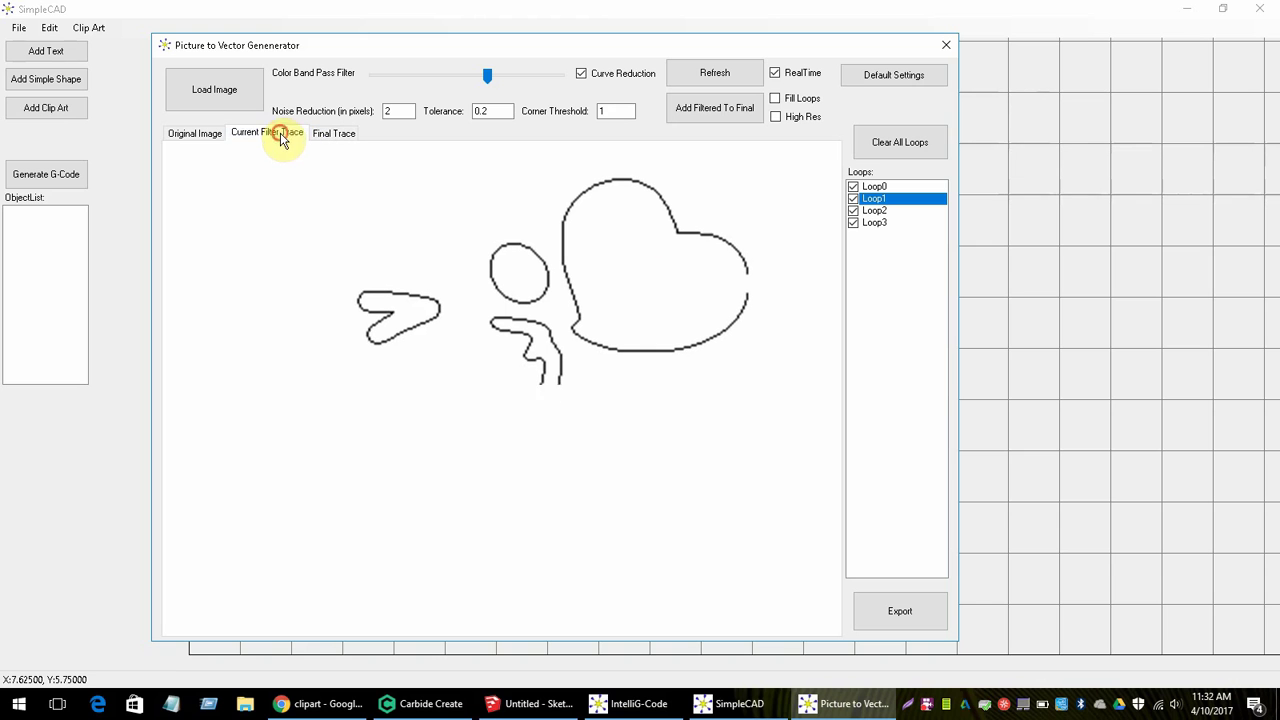
left_click(490, 79)
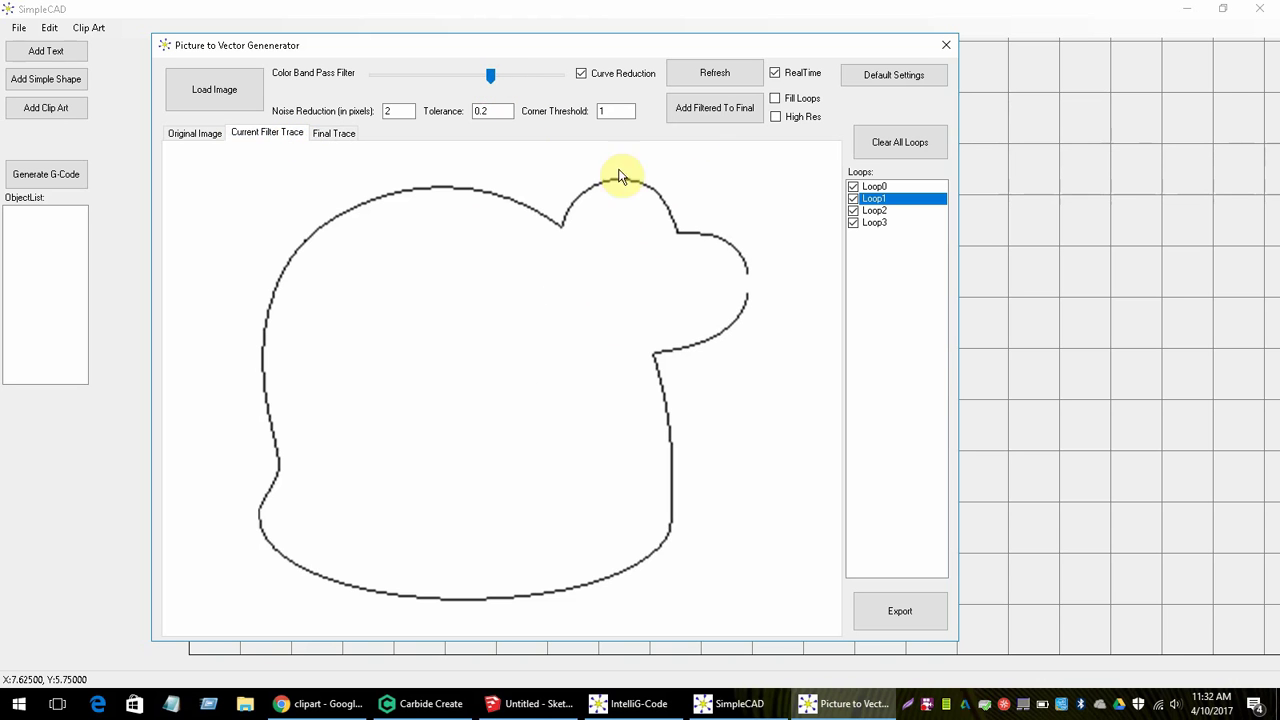
left_click(735, 108)
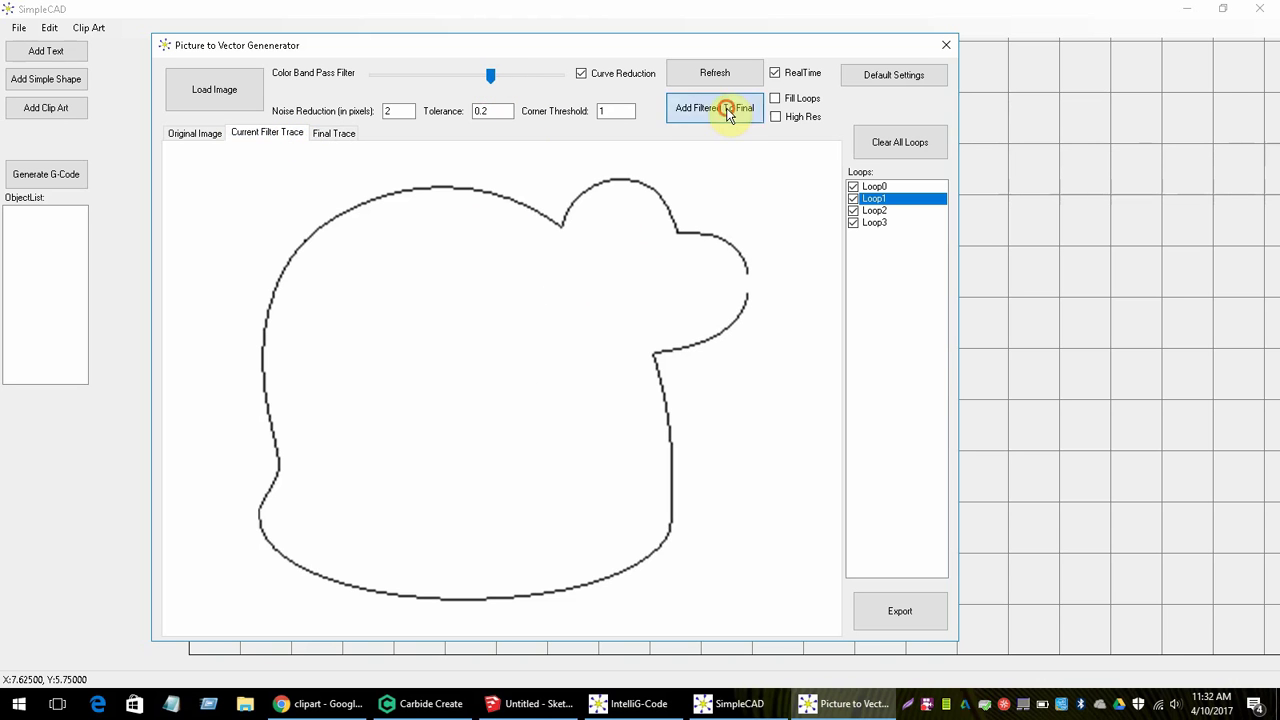
left_click(337, 138)
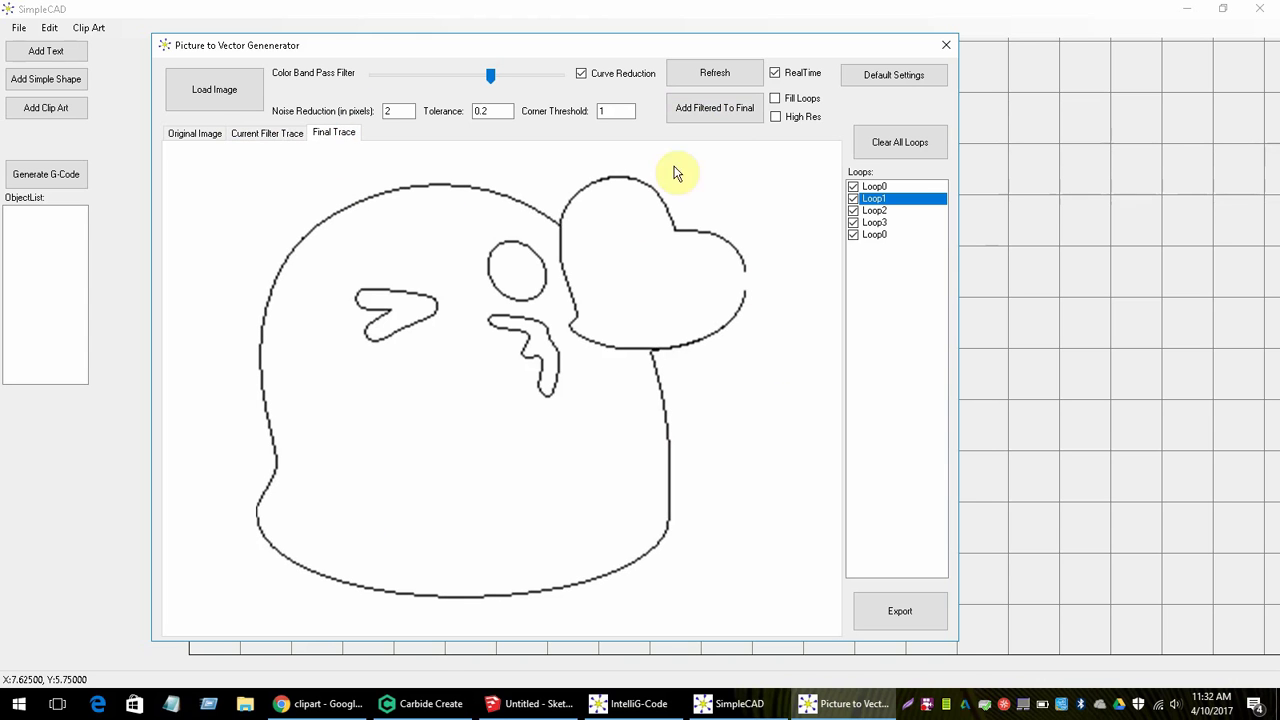
Step: Start exporting the final trace to a saved file and set the file type to AutoCad (*.dxf)
left_click(903, 606)
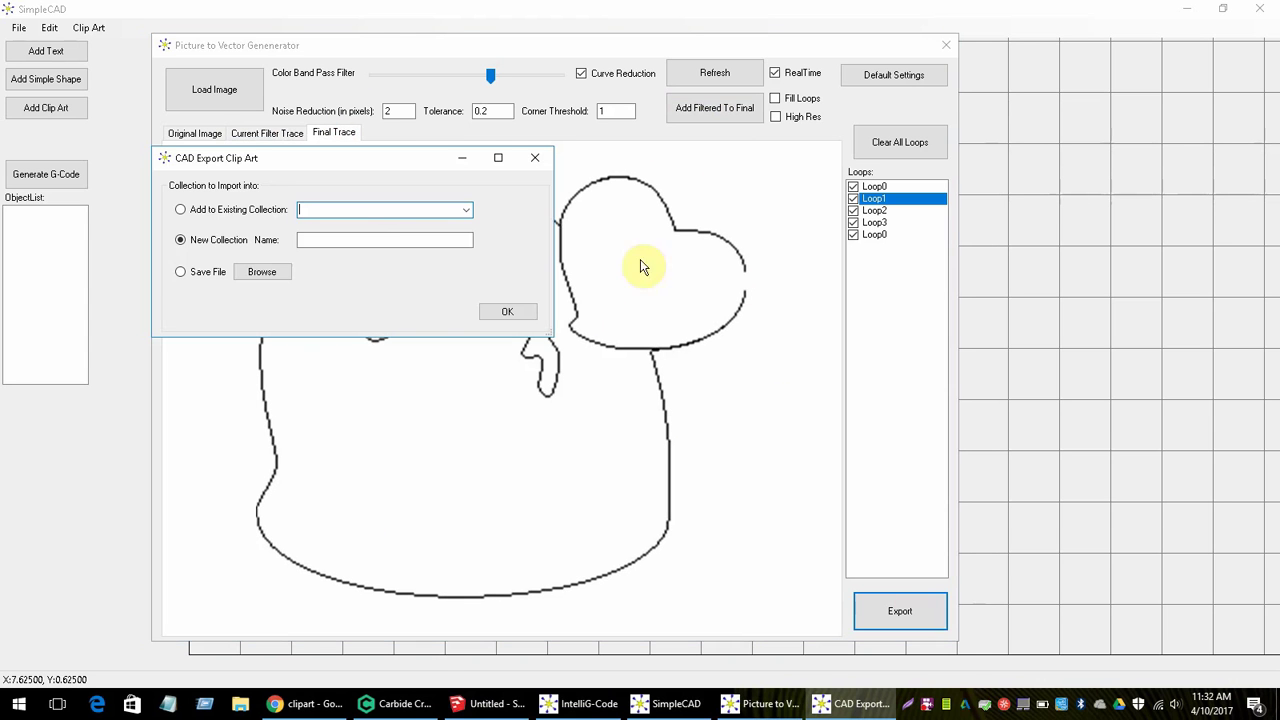
left_click(466, 211)
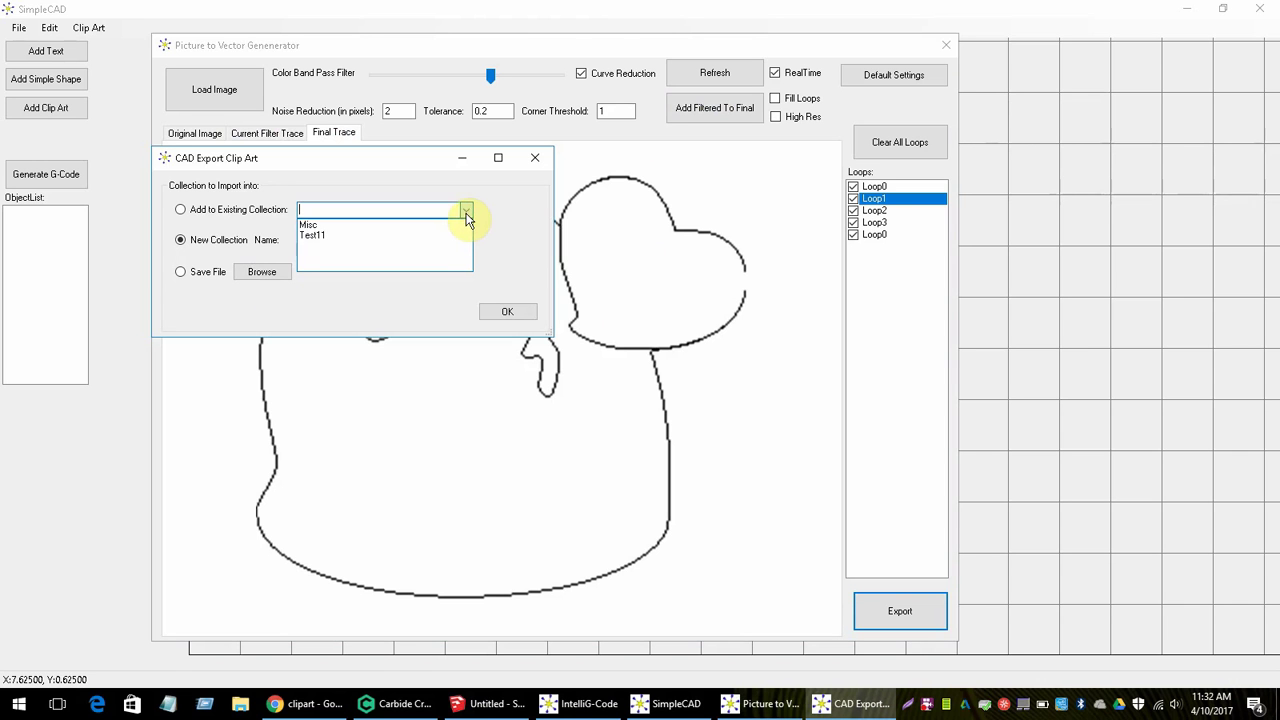
left_click(247, 210)
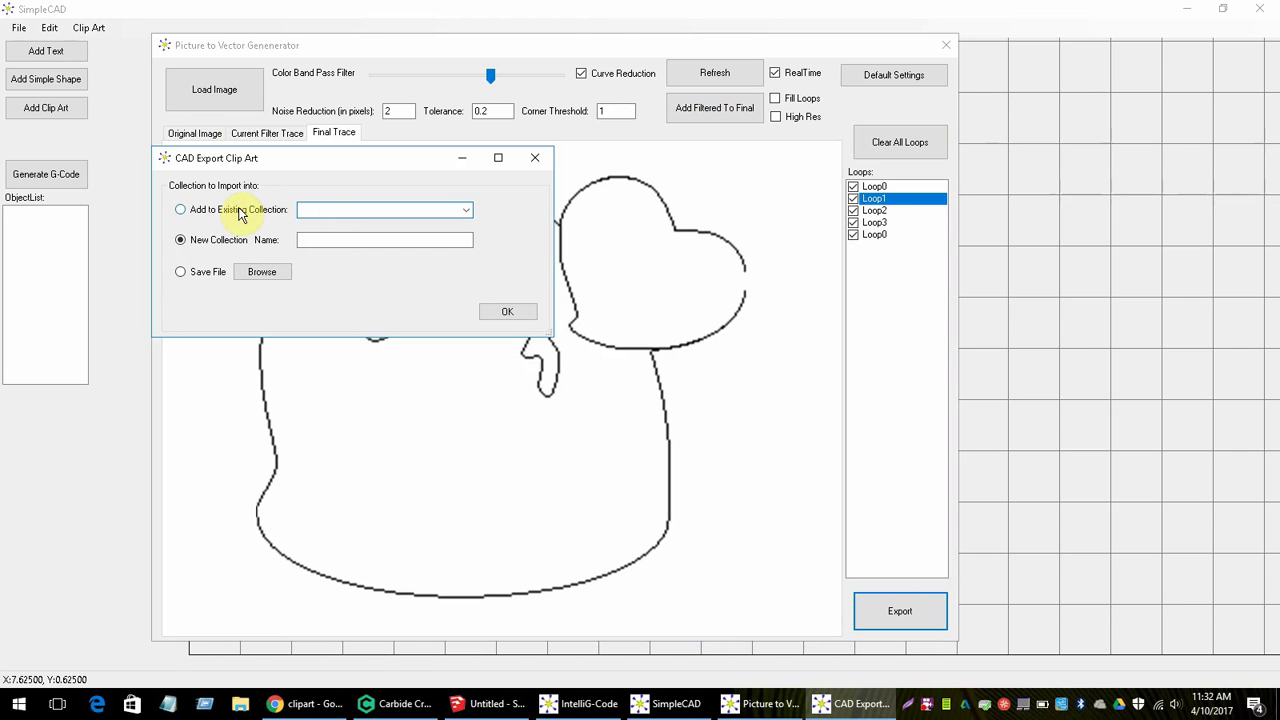
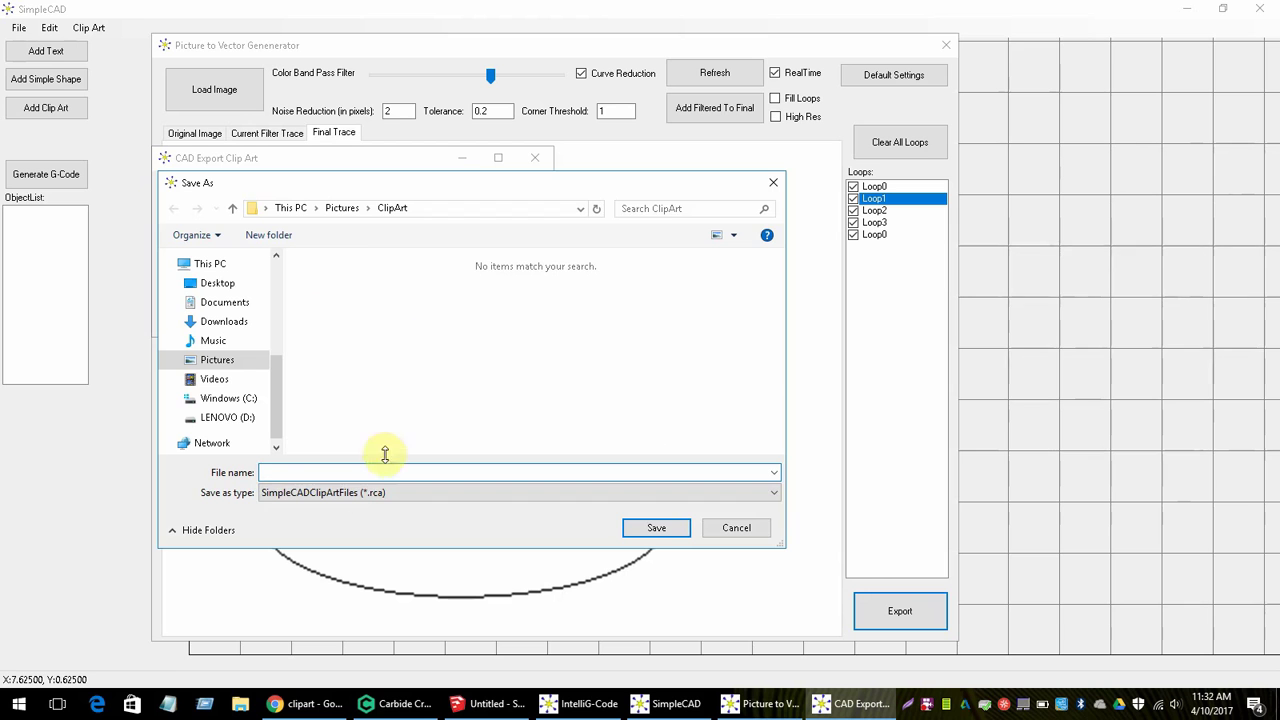
left_click(349, 492)
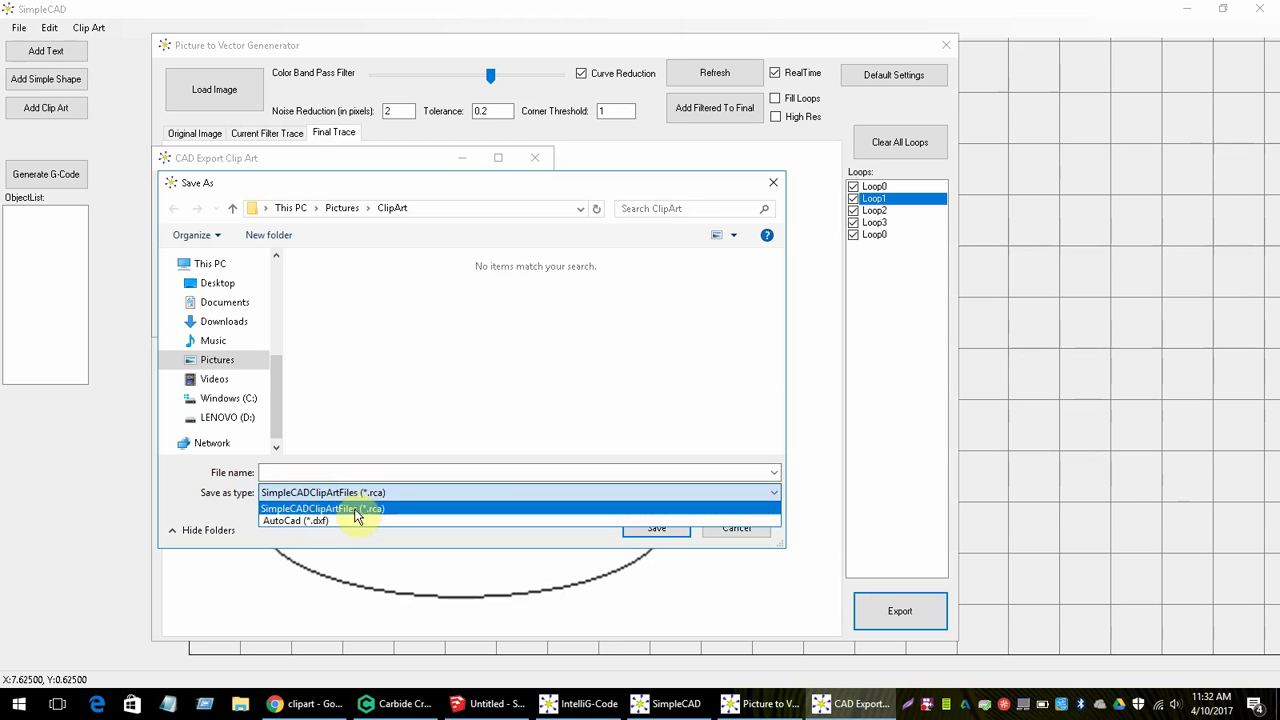
left_click(358, 510)
left_click(356, 470)
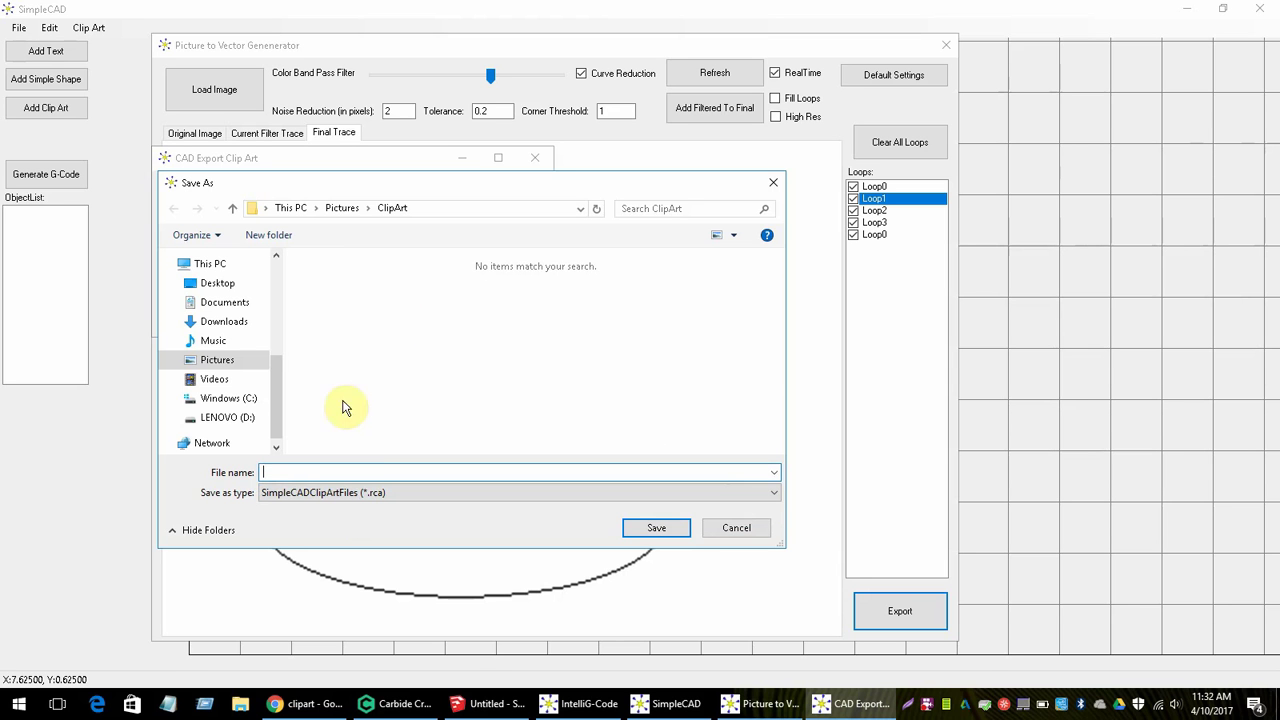
left_click(305, 492)
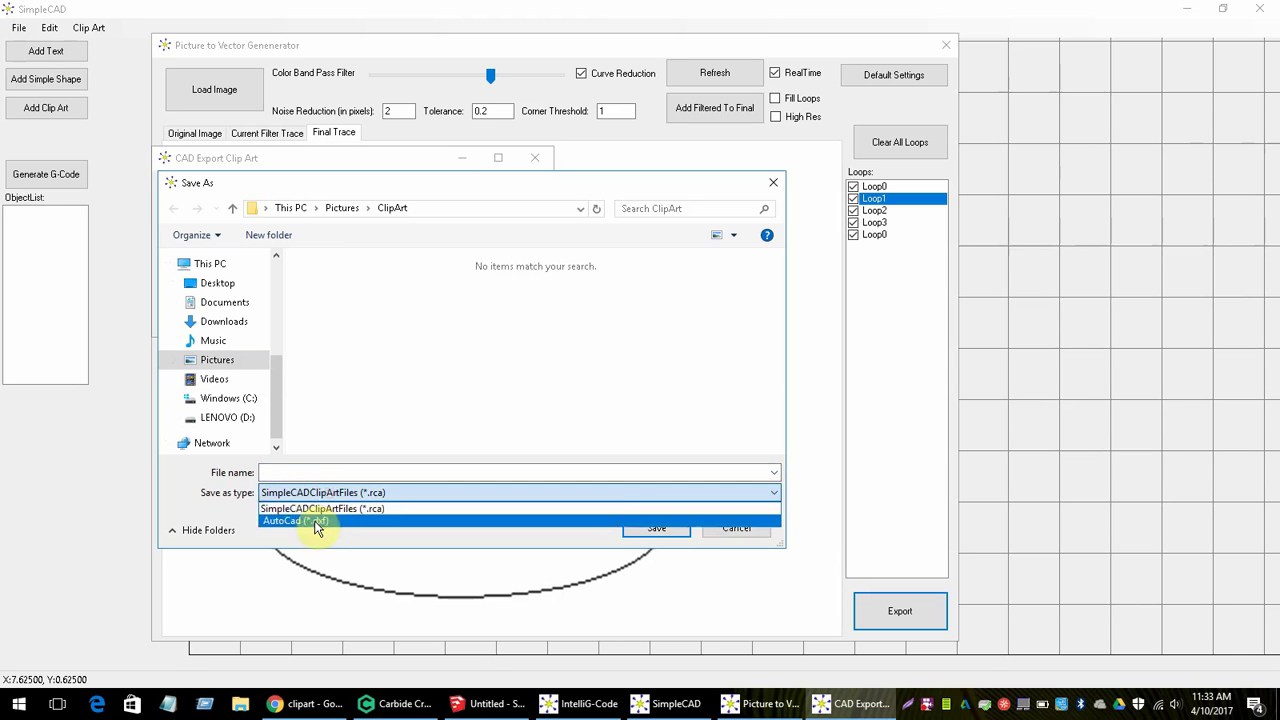
left_click(314, 521)
left_click(322, 475)
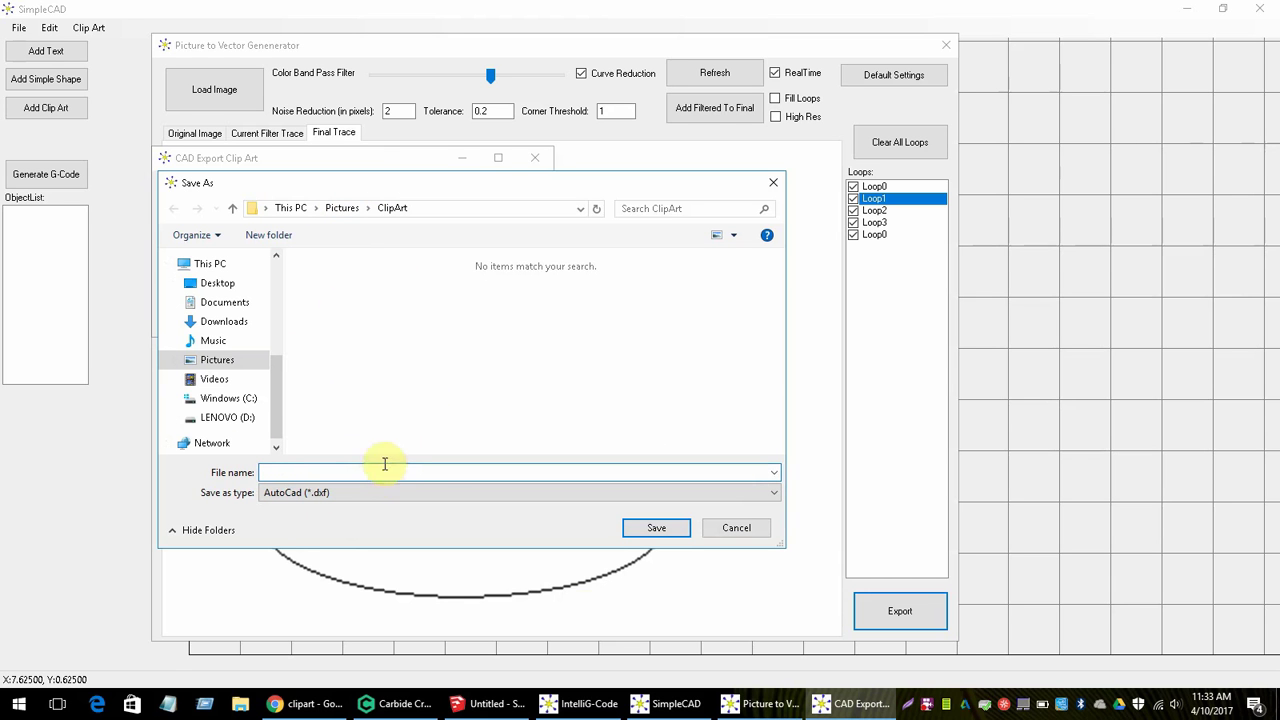
left_click(415, 704)
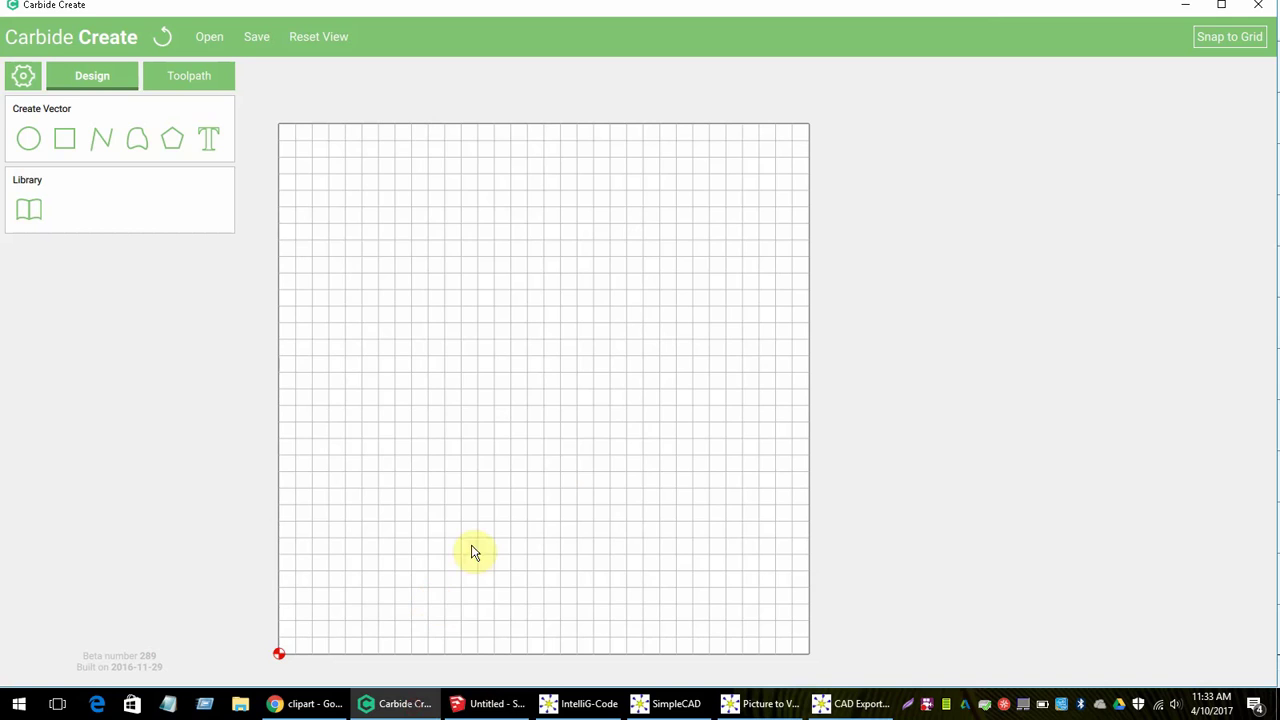
left_click(487, 703)
left_click(398, 704)
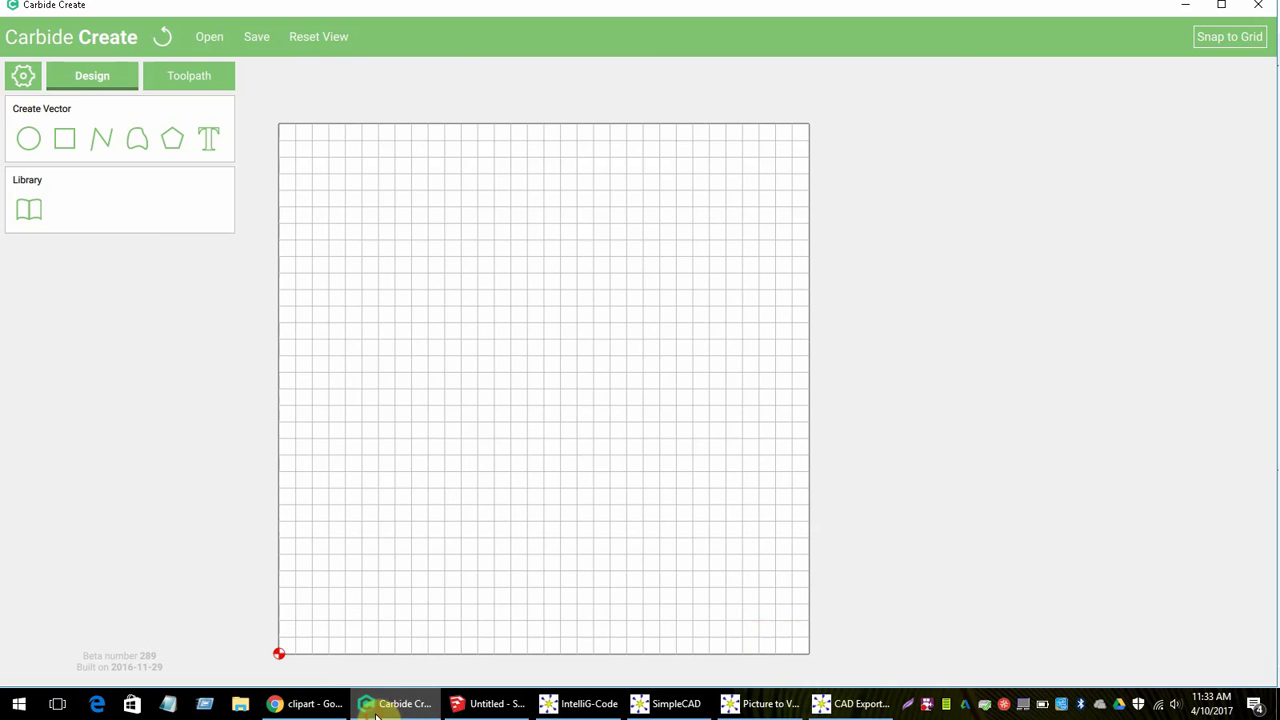
left_click(848, 704)
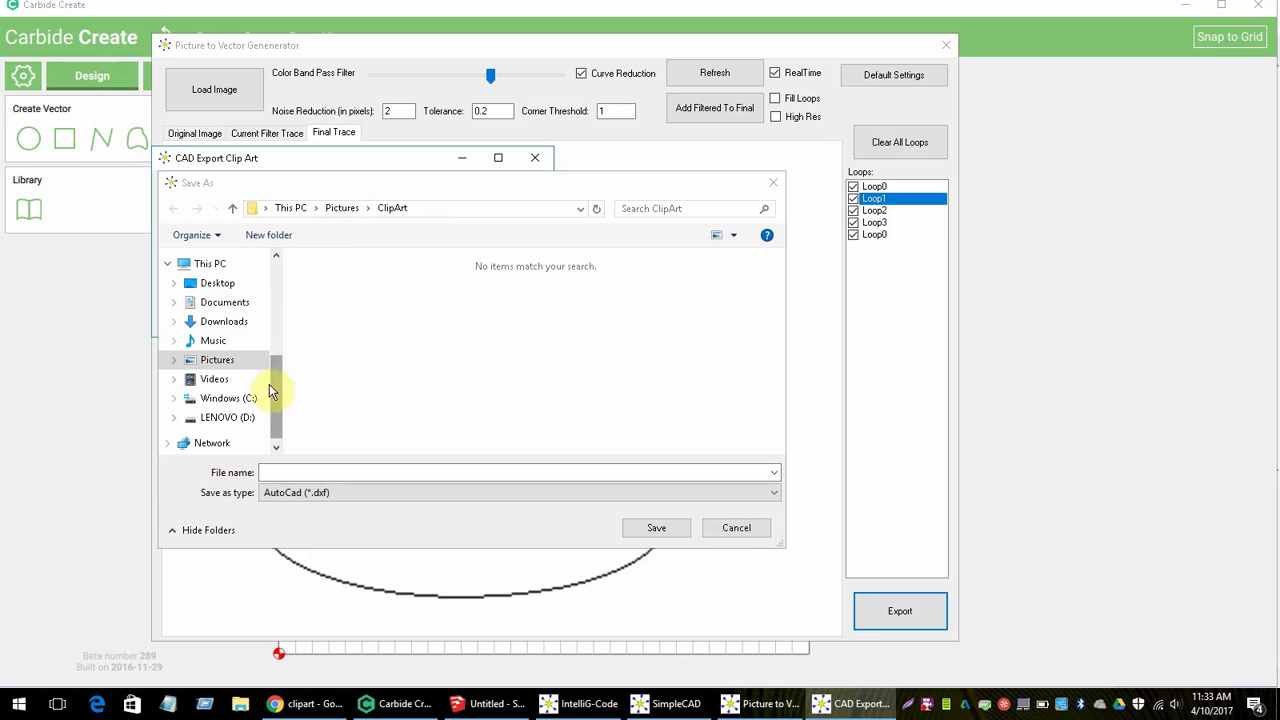
Step: Save the DXF export as GhostEmoji in the CAD Drawings folder under Documents
left_click(232, 302)
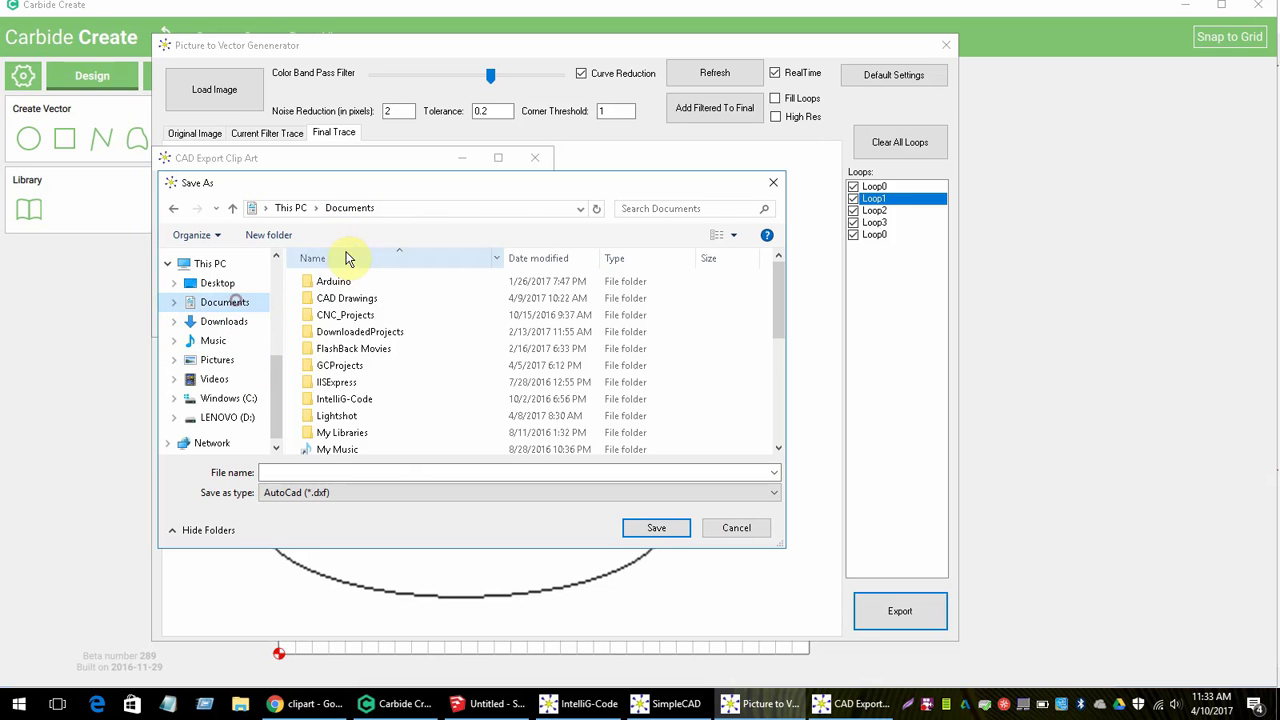
double_click(358, 303)
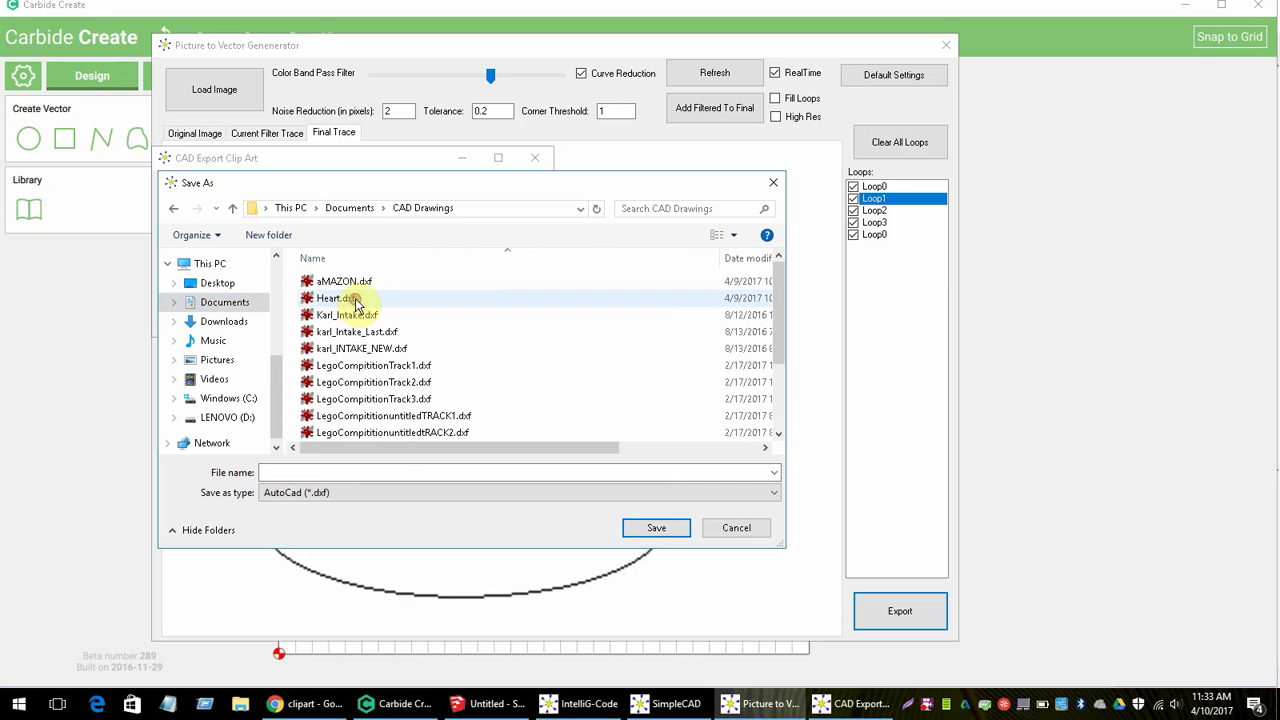
left_click(291, 475)
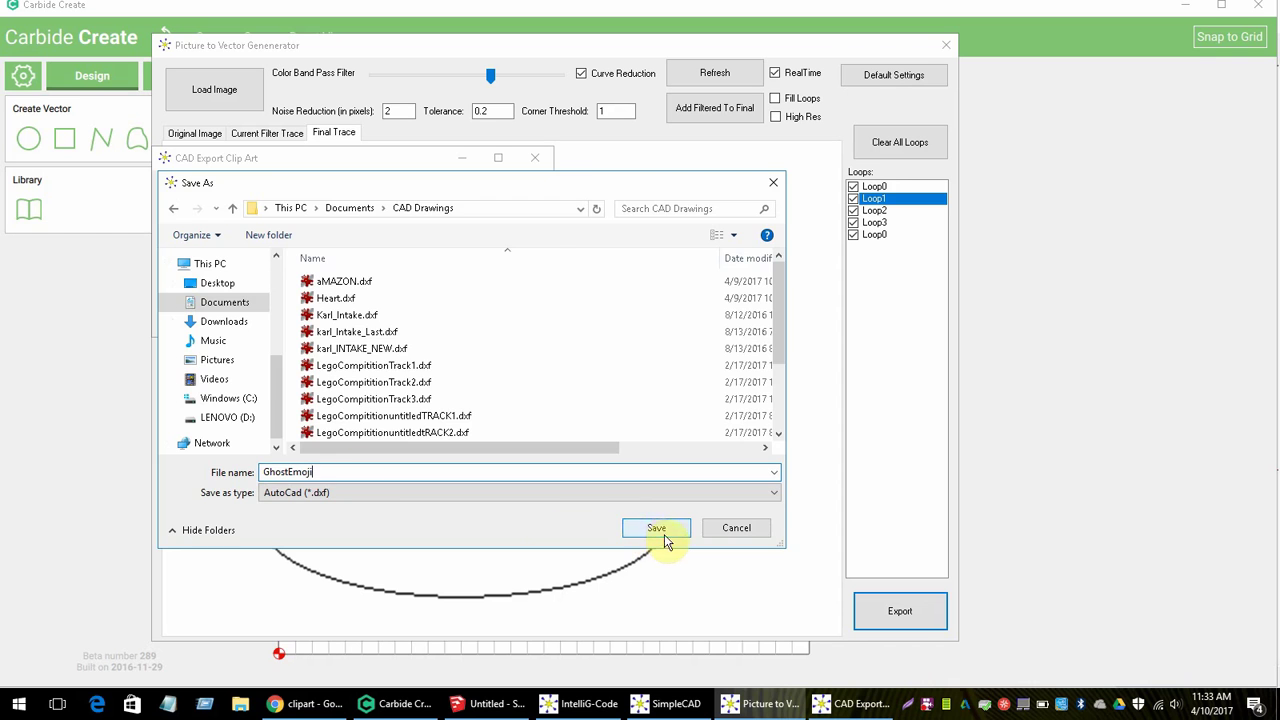
left_click(656, 530)
left_click(660, 400)
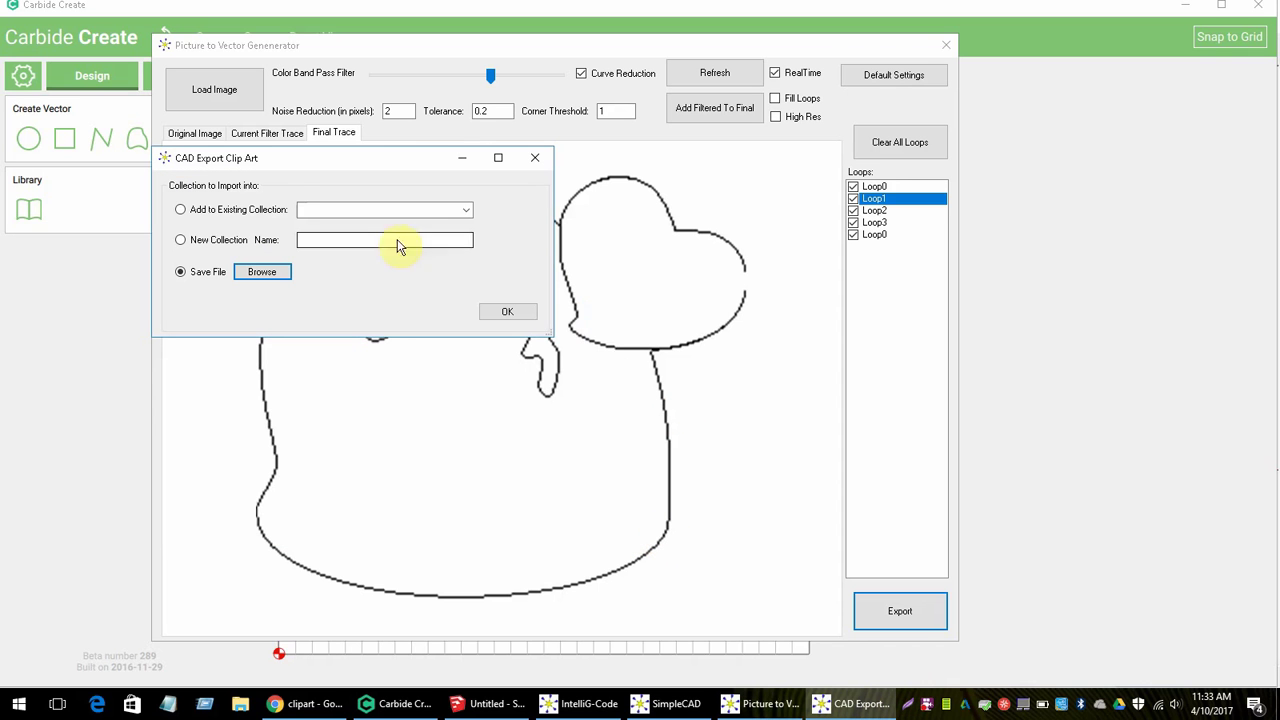
Step: Export the final trace into a new clip art collection named Misc2
left_click(465, 213)
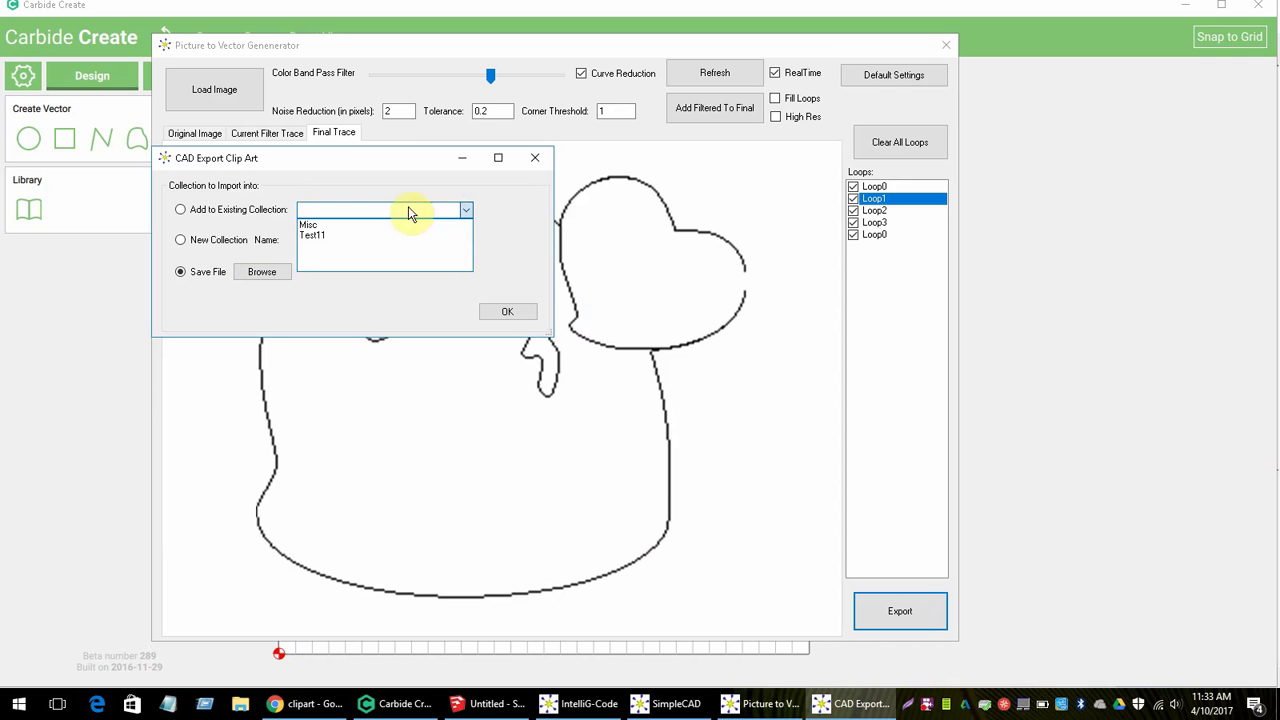
left_click(203, 245)
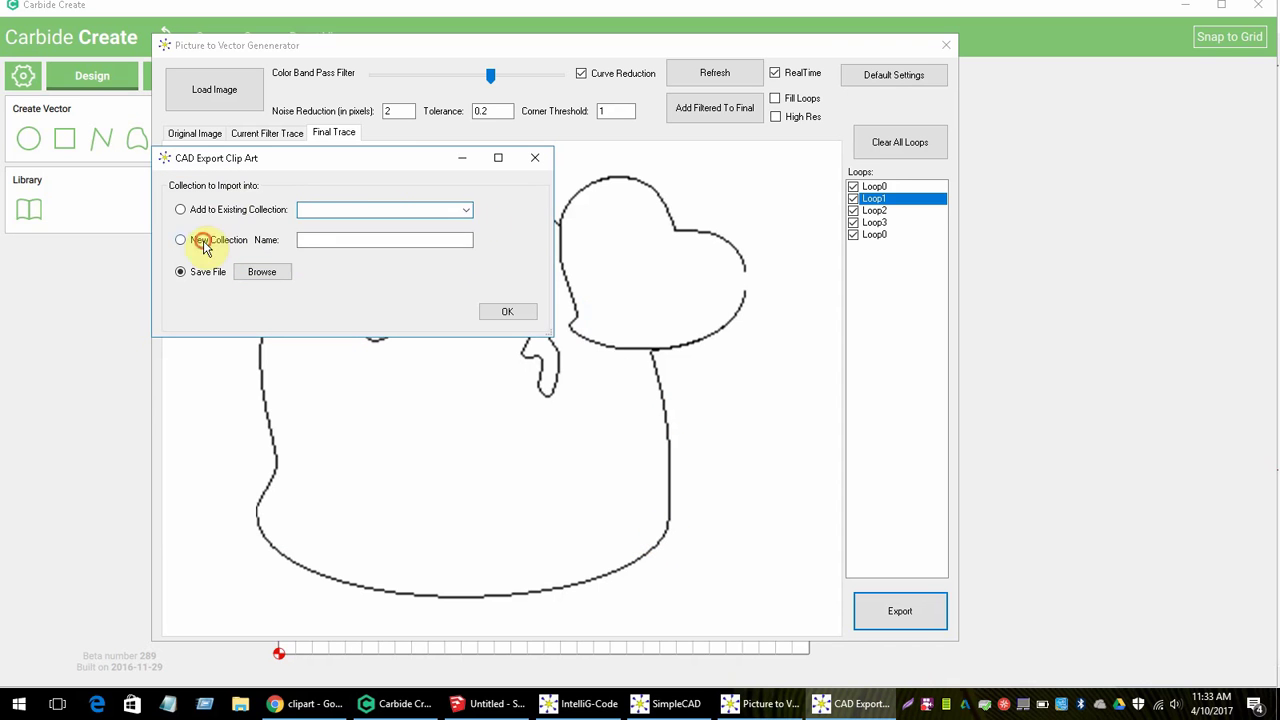
left_click(367, 246)
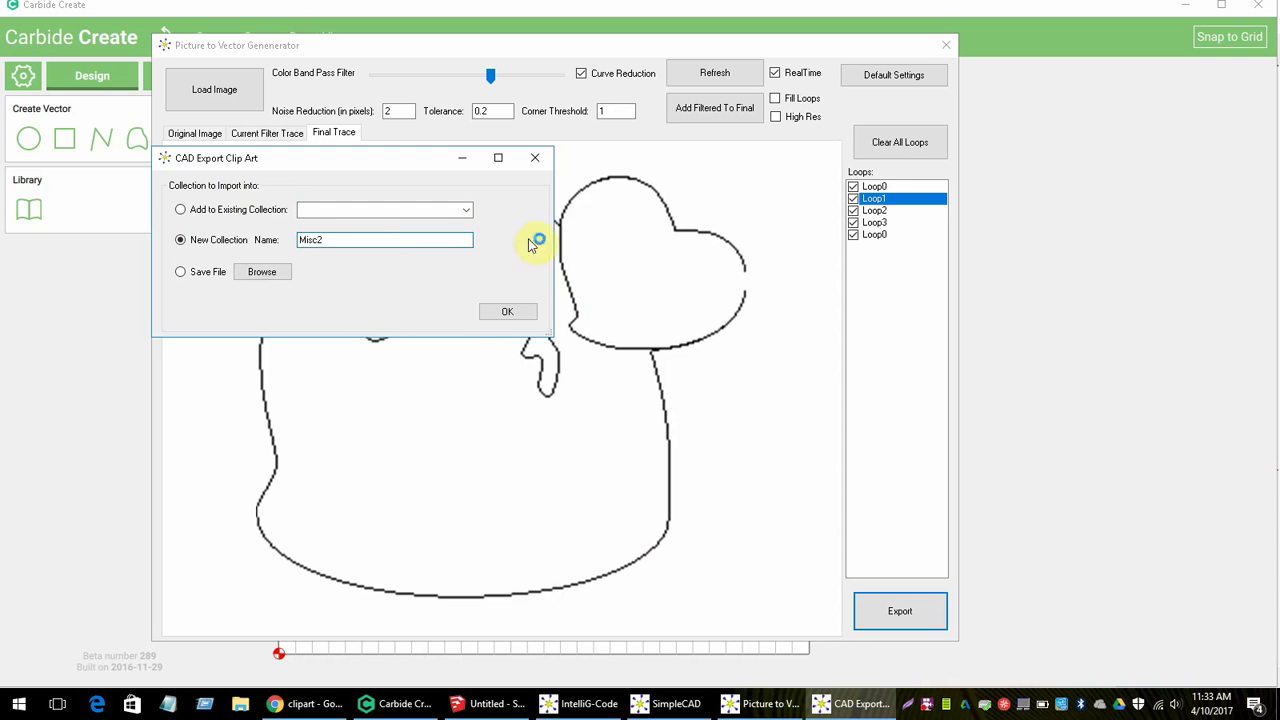
left_click(505, 314)
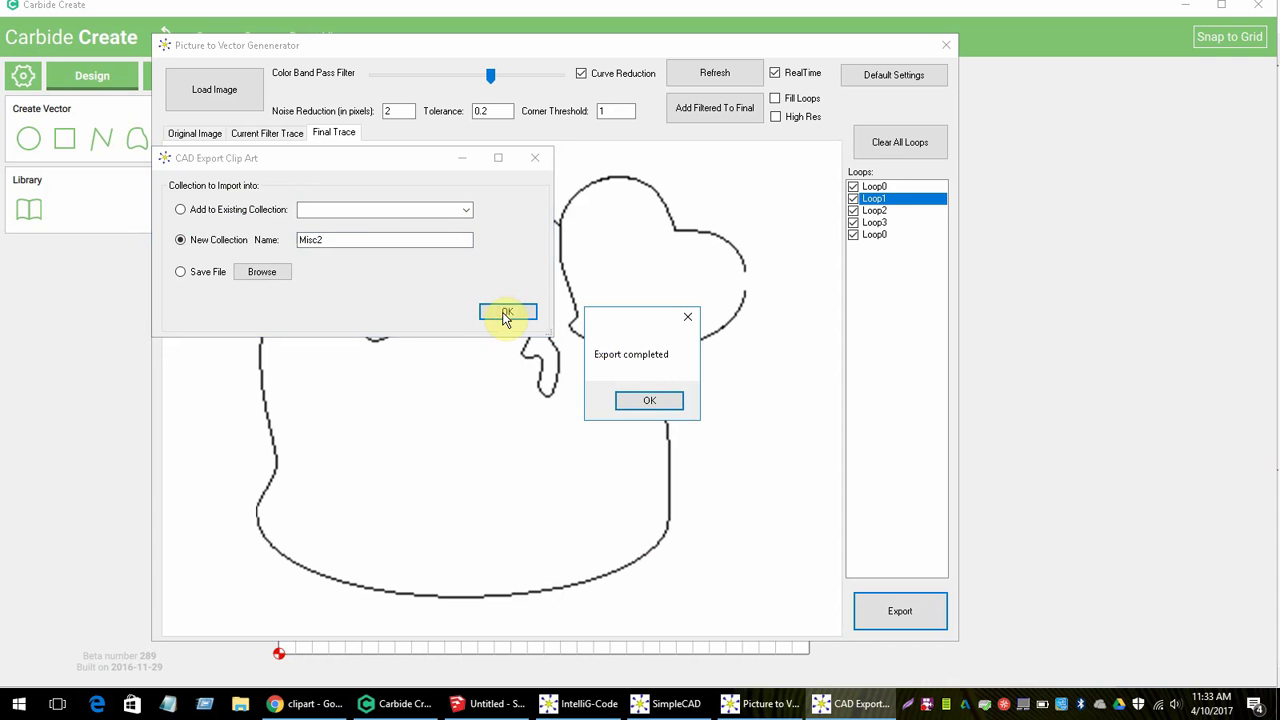
left_click(649, 401)
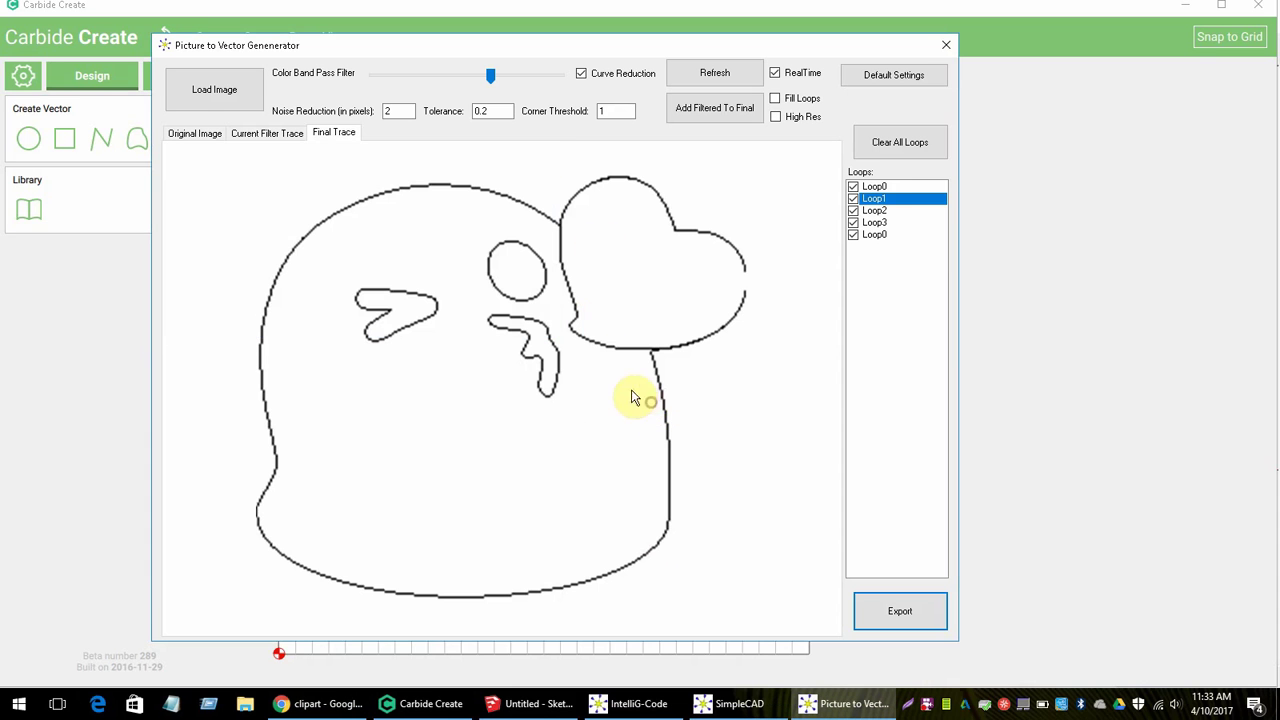
Step: Switch to the SimpleCAD drawing and add the ghost clip art from the Misc2 collection with the Engrave(Cut) machining style
left_click(760, 703)
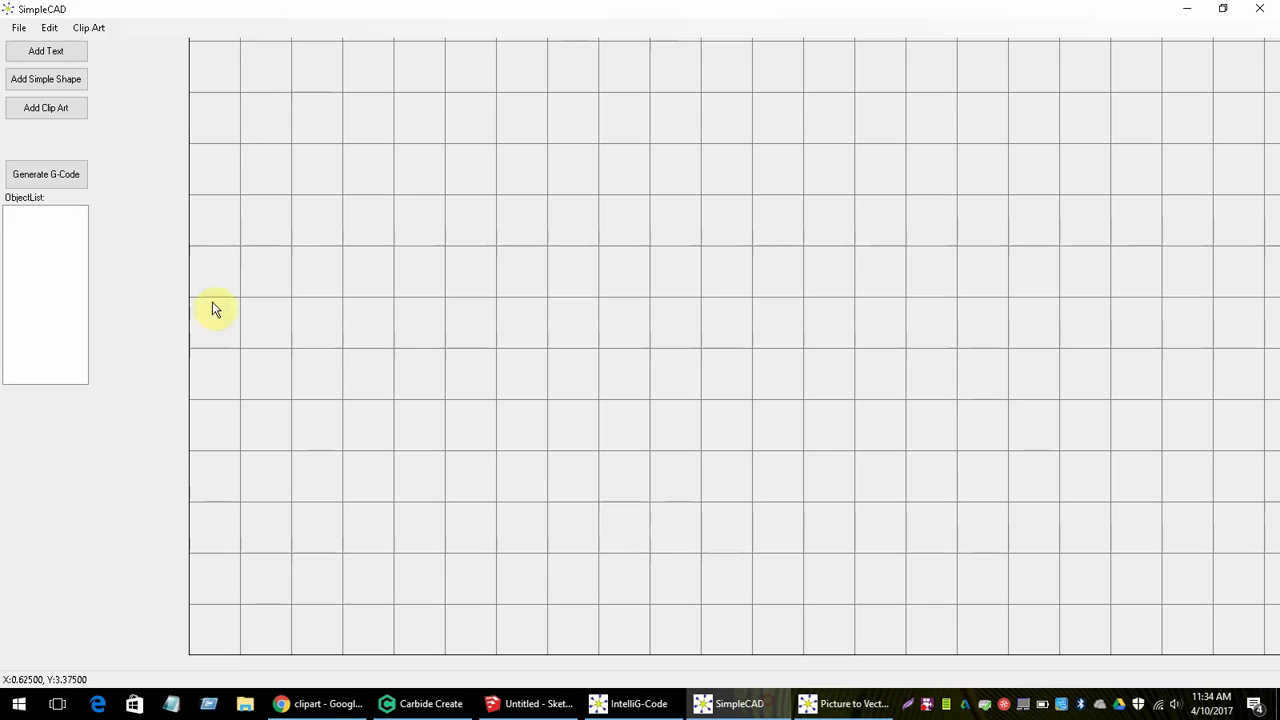
left_click(52, 111)
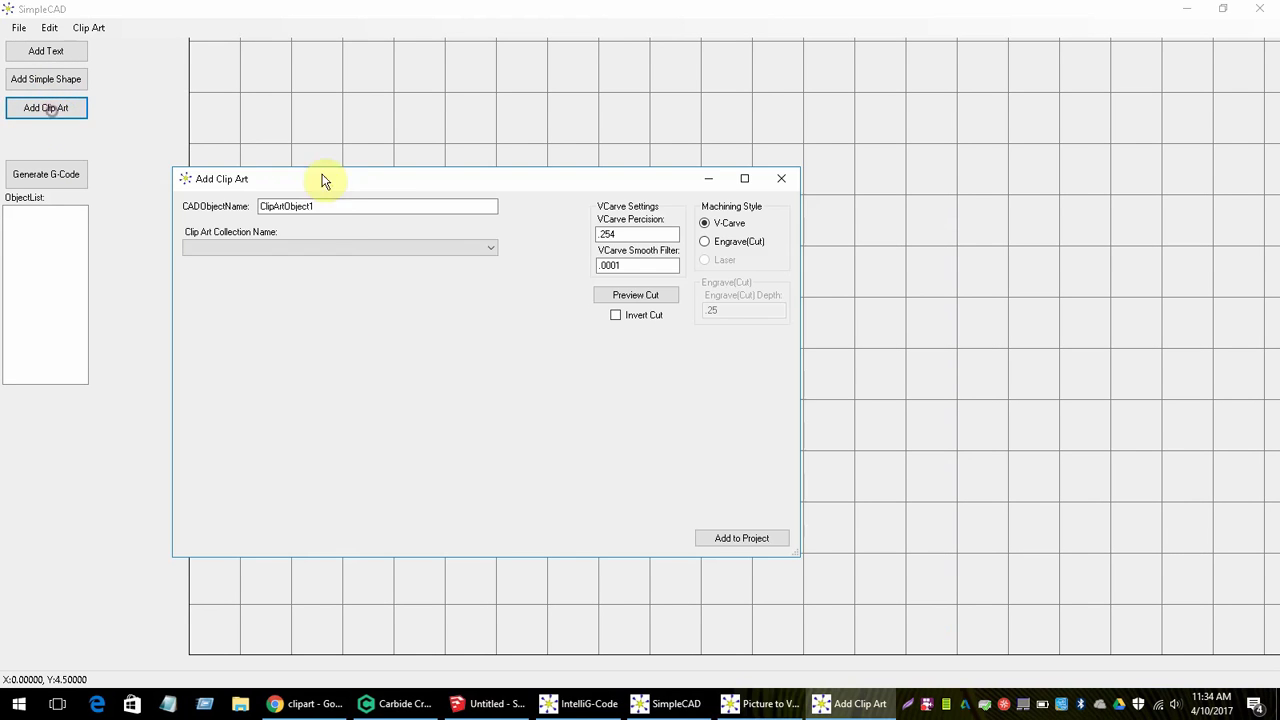
left_click(349, 250)
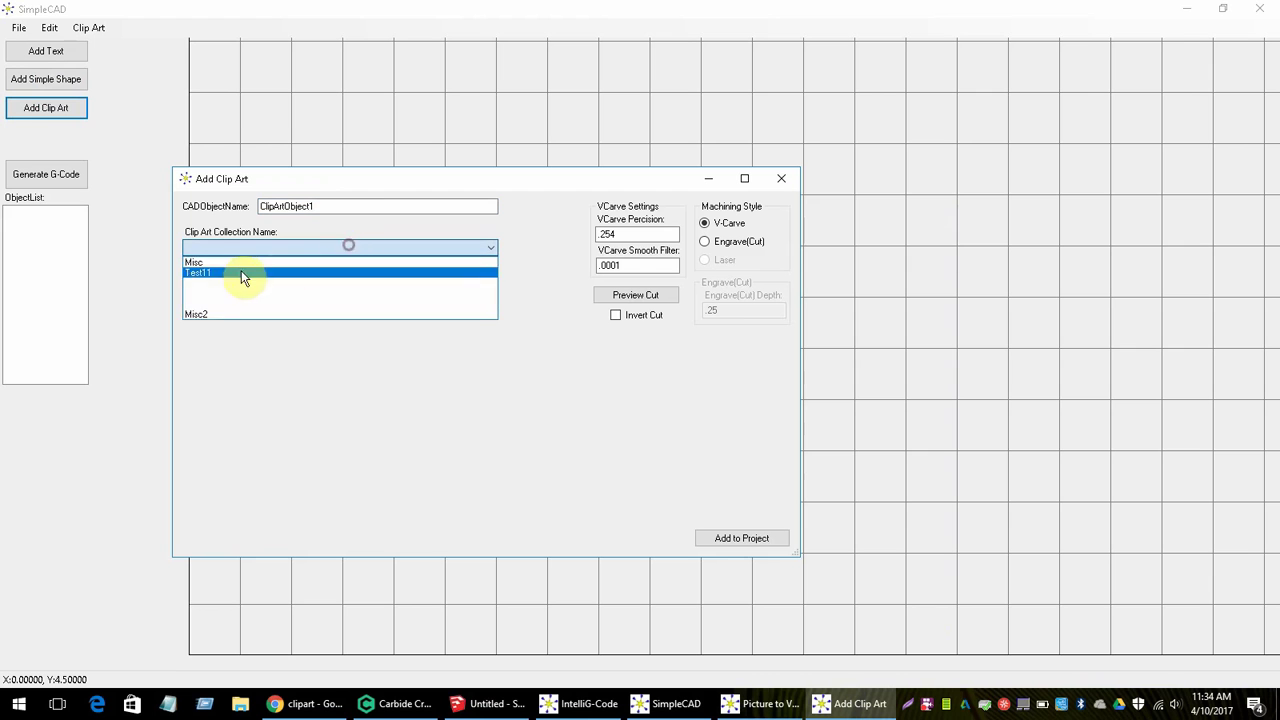
left_click(208, 315)
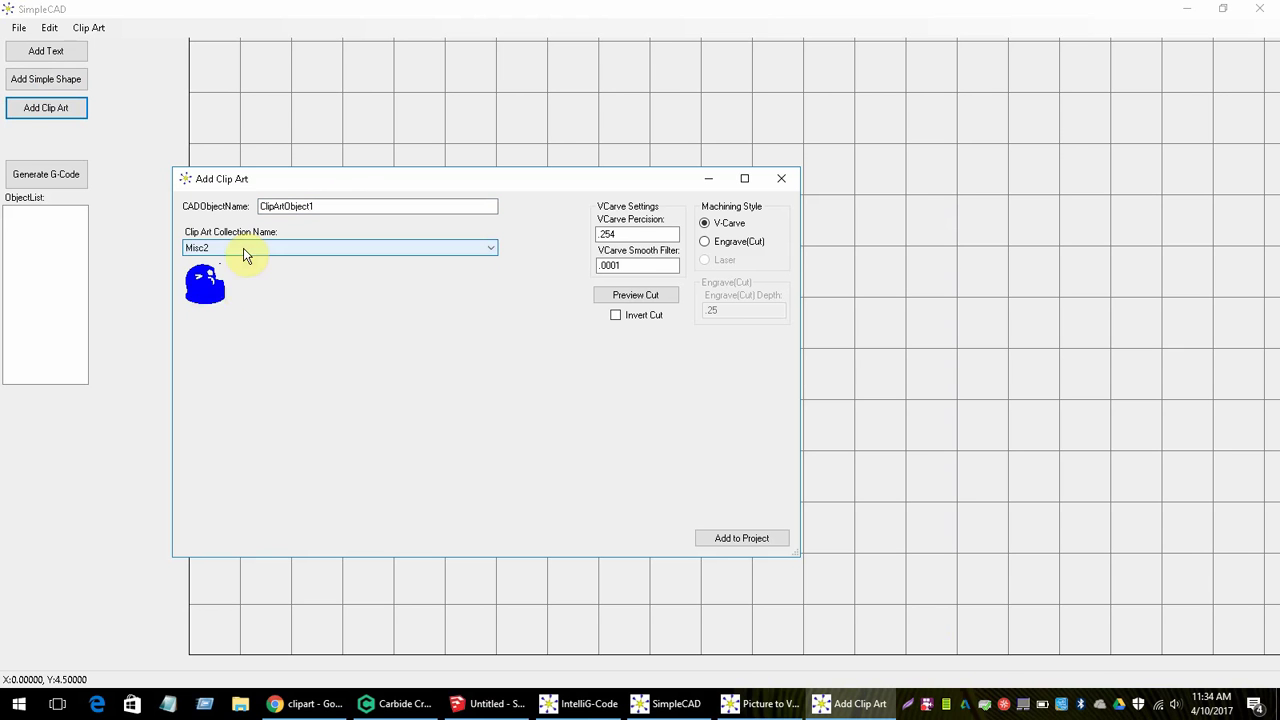
left_click(207, 300)
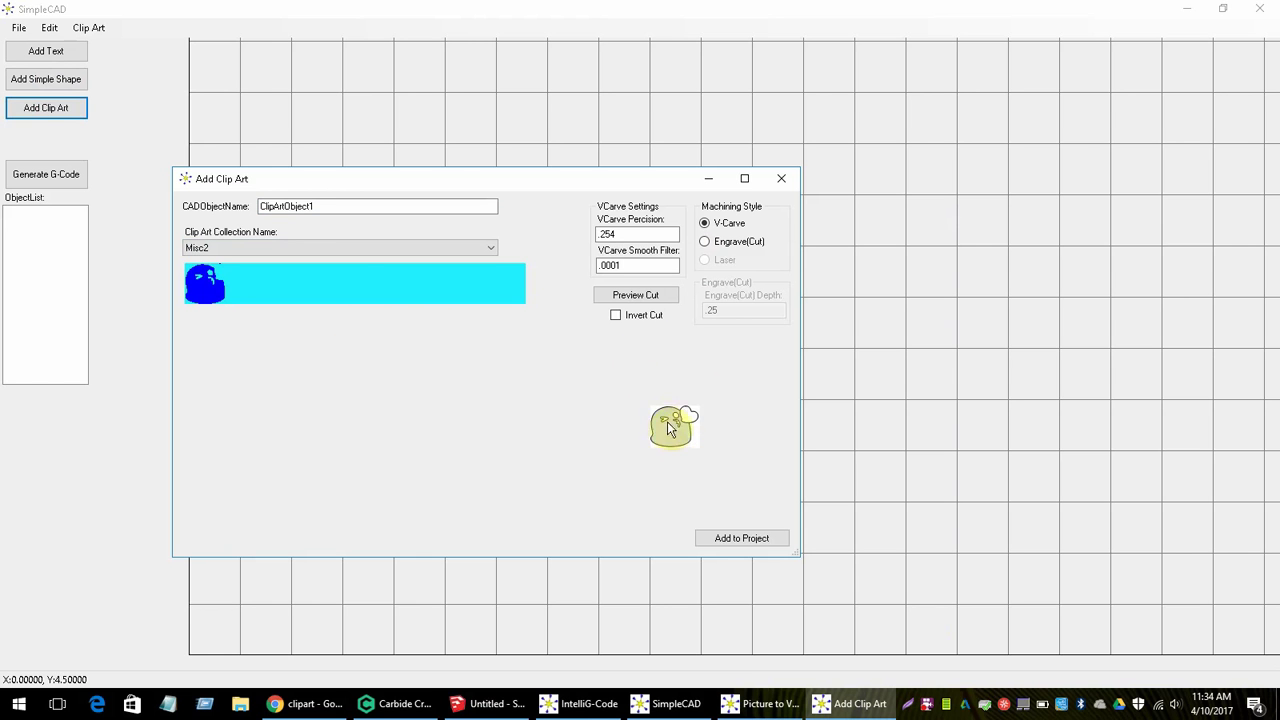
left_click(706, 243)
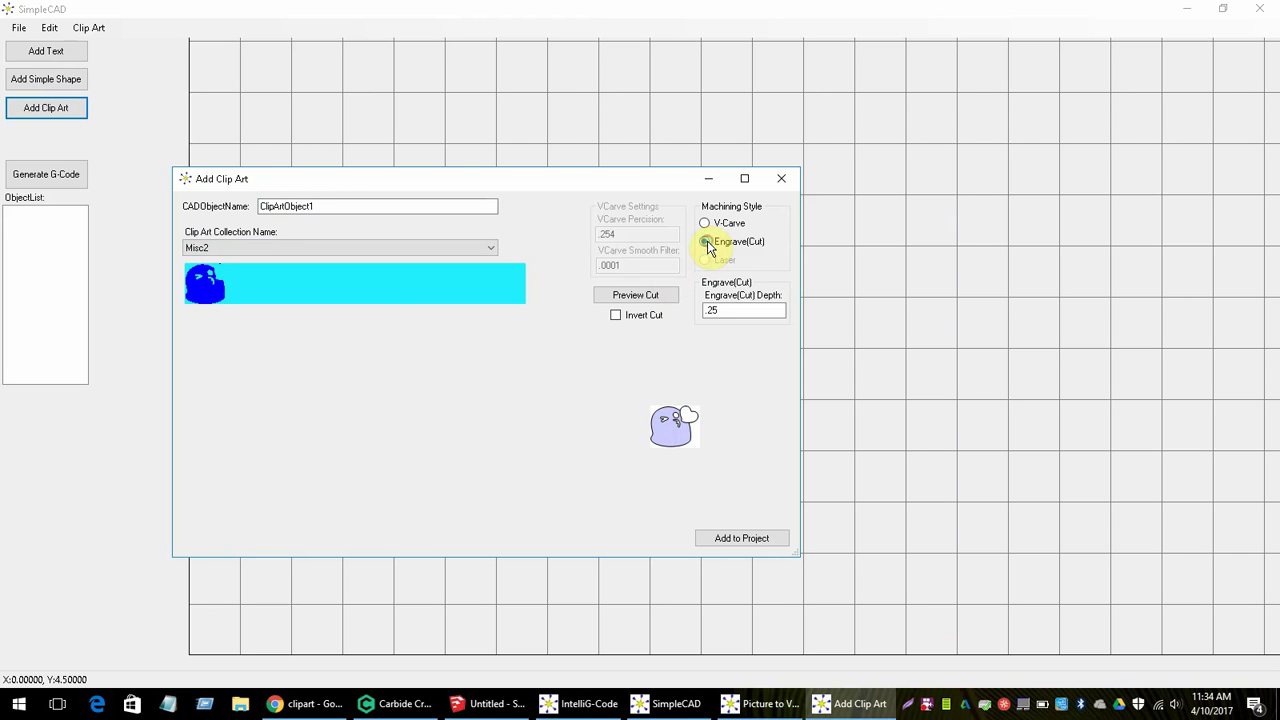
left_click(742, 538)
Step: Enlarge the ghost clip art to about ten grid squares wide and move it lower on the drawing grid
left_click(243, 62)
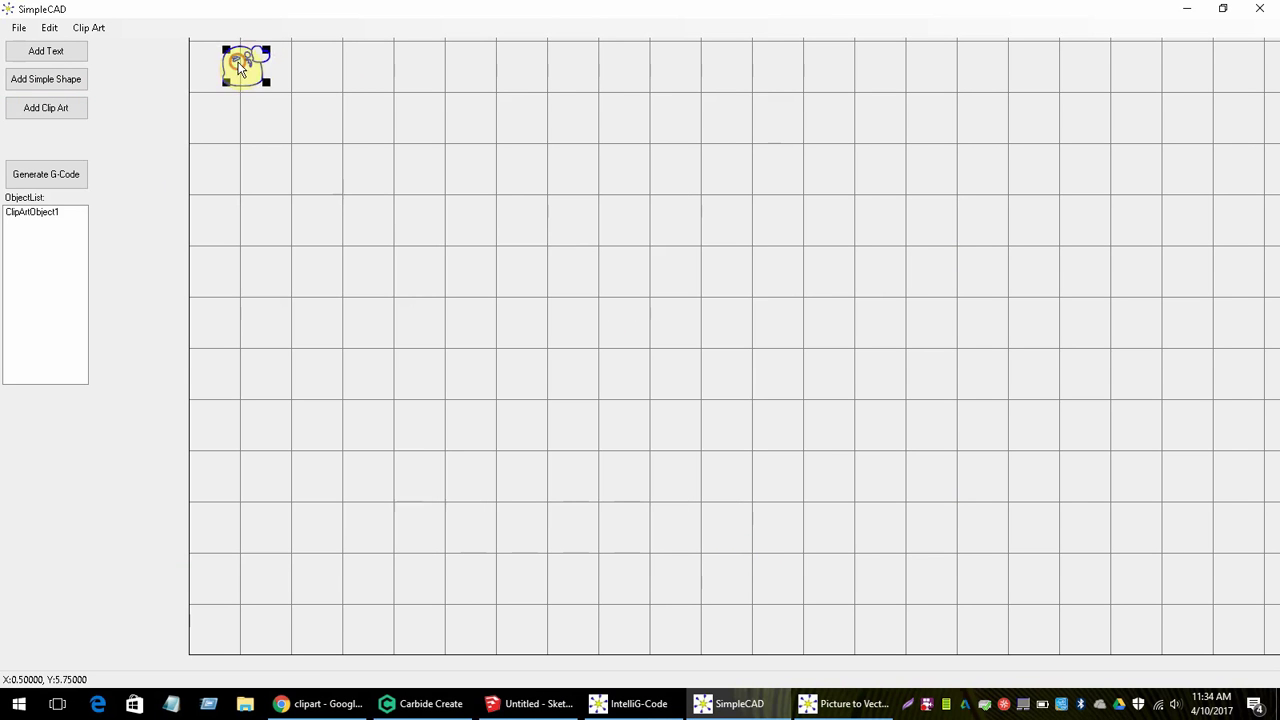
left_click_drag(275, 78, 760, 431)
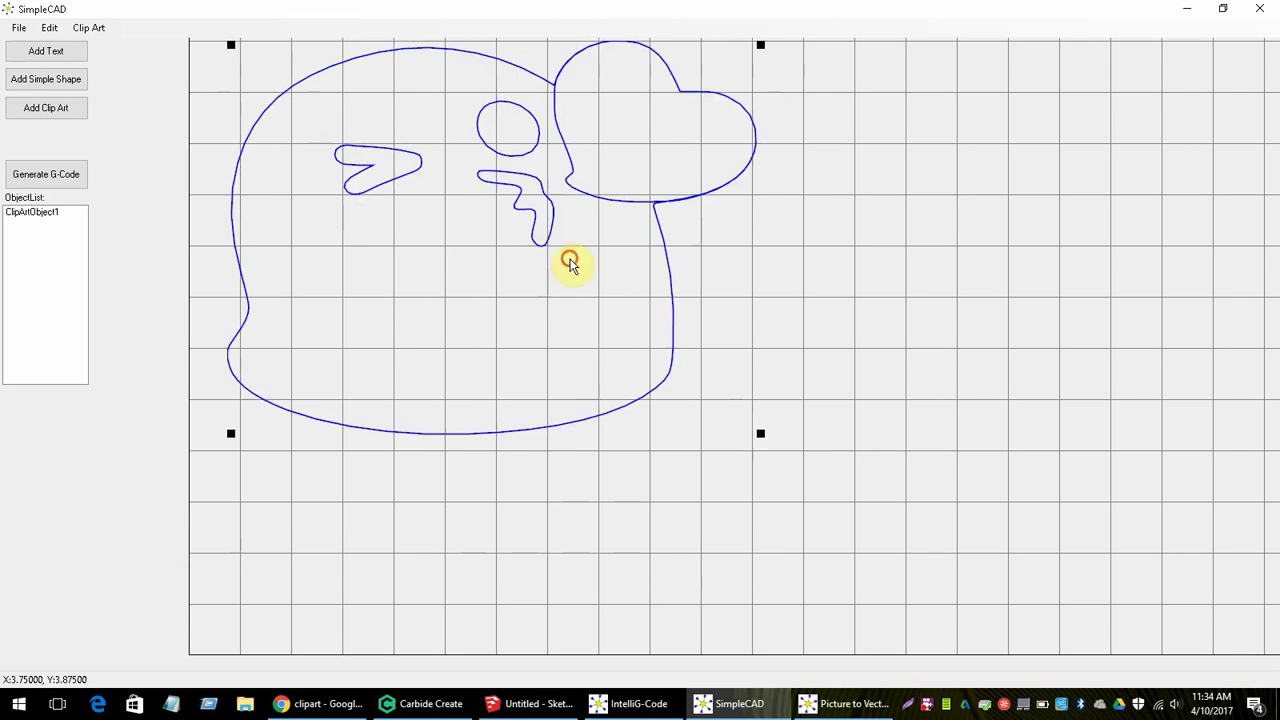
left_click_drag(571, 260, 581, 421)
Step: Reset the ghost clip art's aspect ratio, shift it up about one grid square, and deselect it
right_click(527, 310)
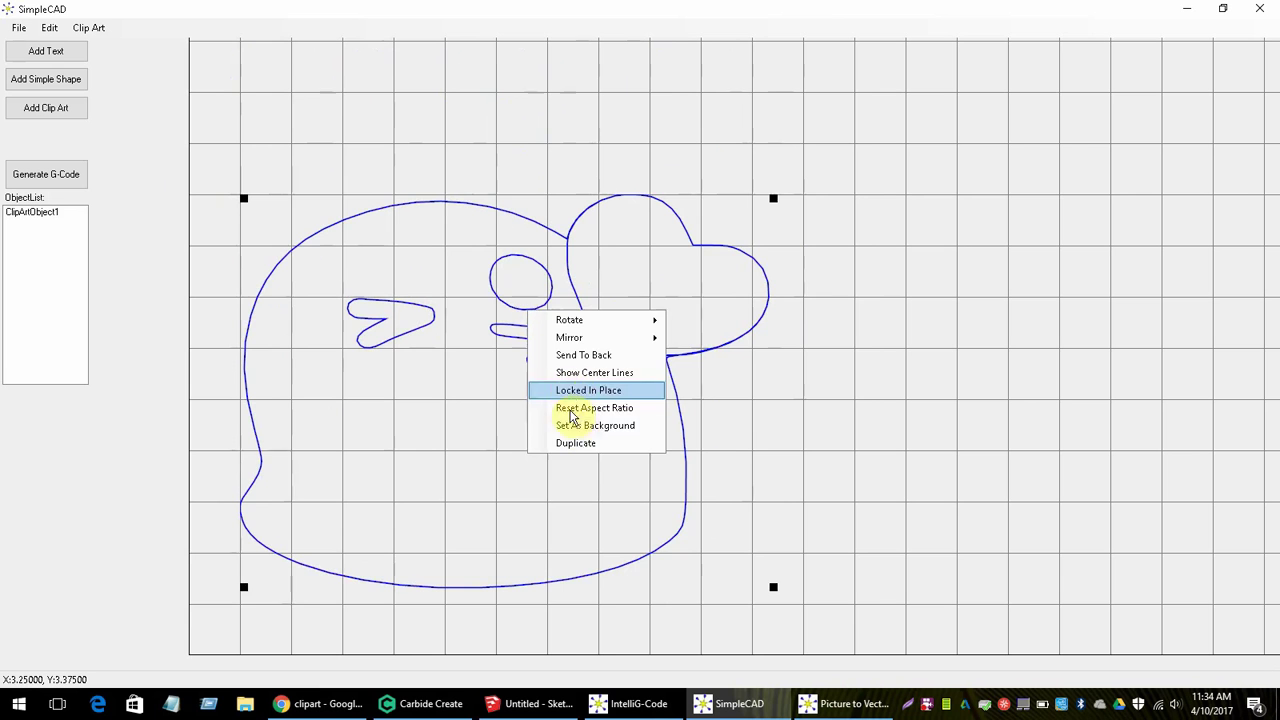
left_click(596, 408)
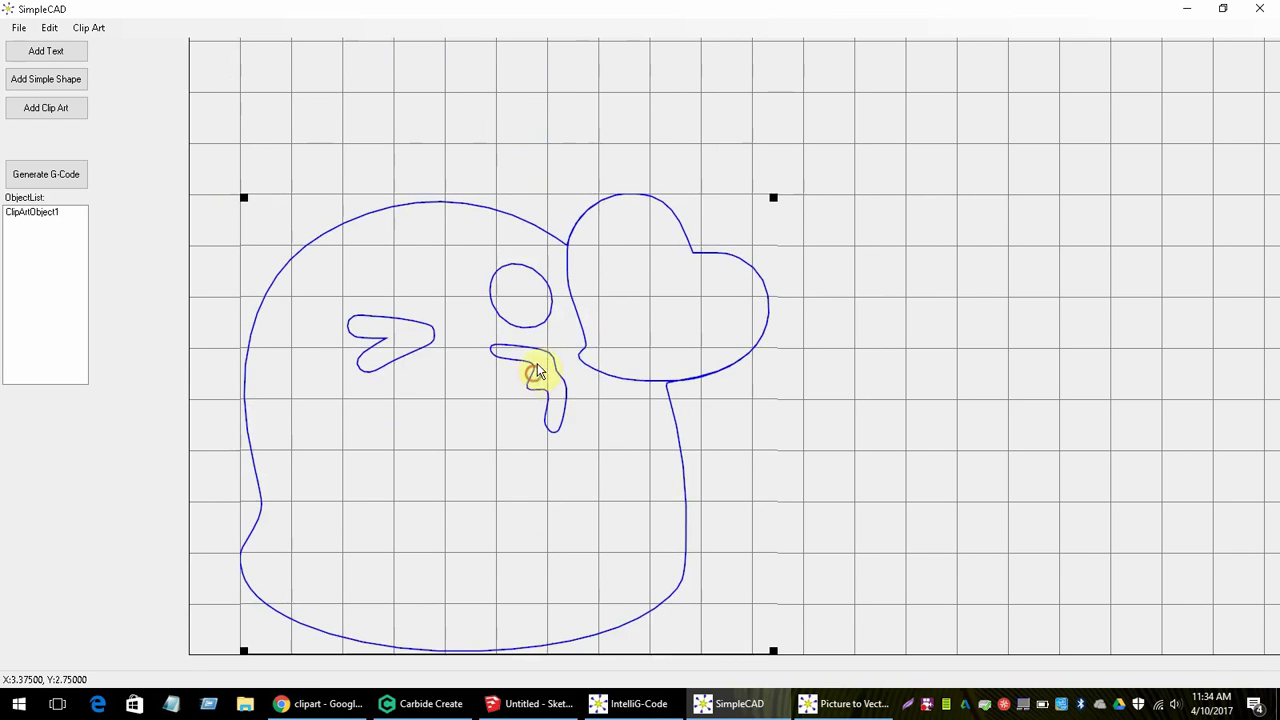
left_click_drag(537, 371, 534, 334)
left_click(950, 408)
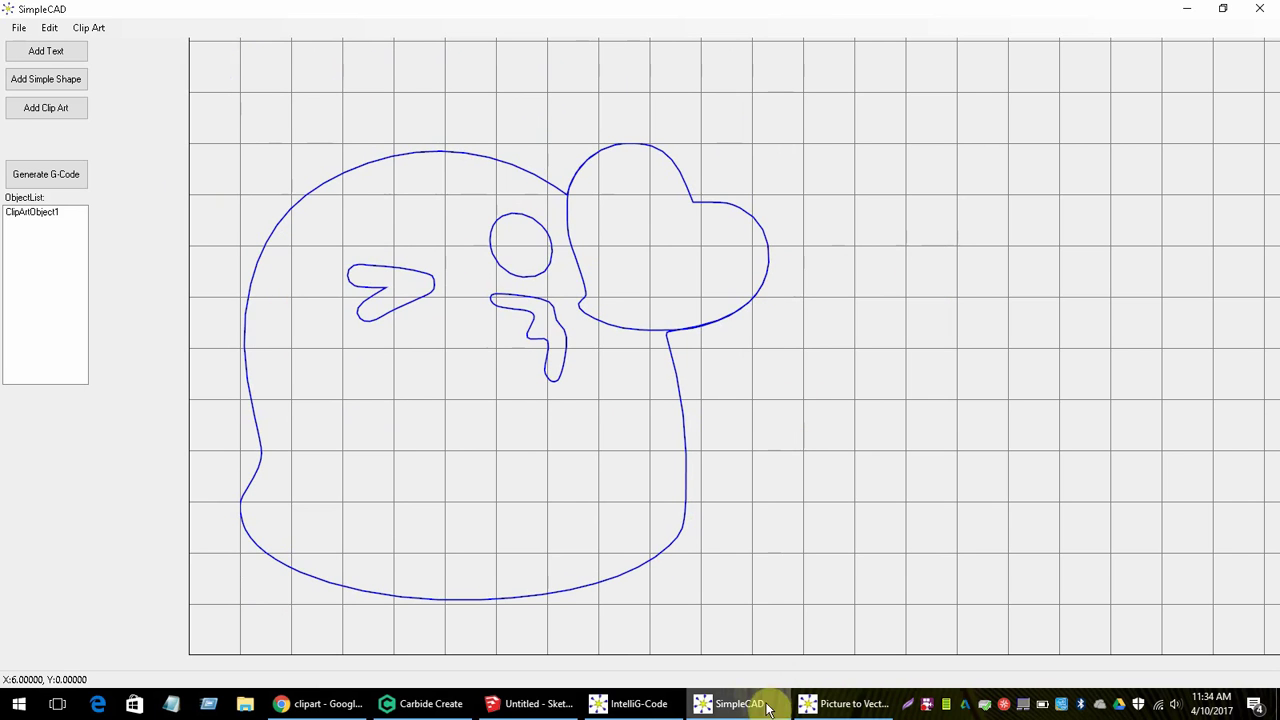
Step: Switch to SketchUp, import GhostEmoji.dxf from the CAD Drawings folder, close the import results, and bring the outline into view
left_click(519, 705)
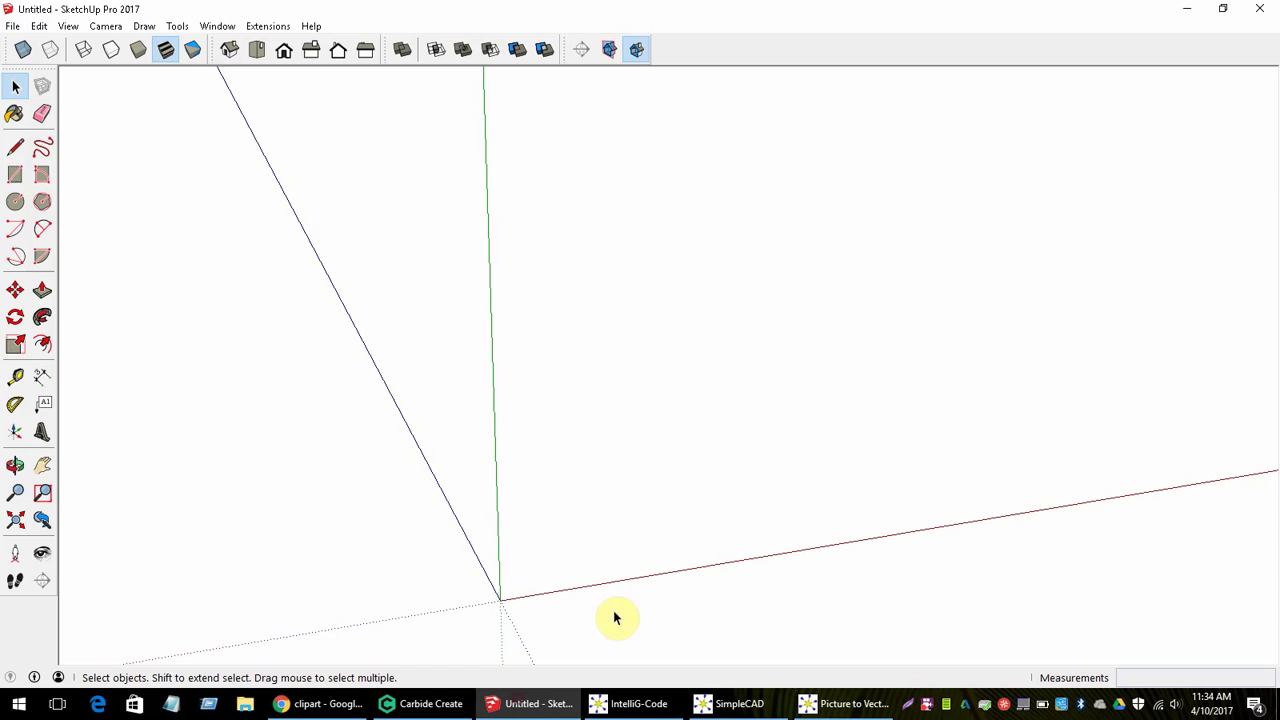
left_click(13, 25)
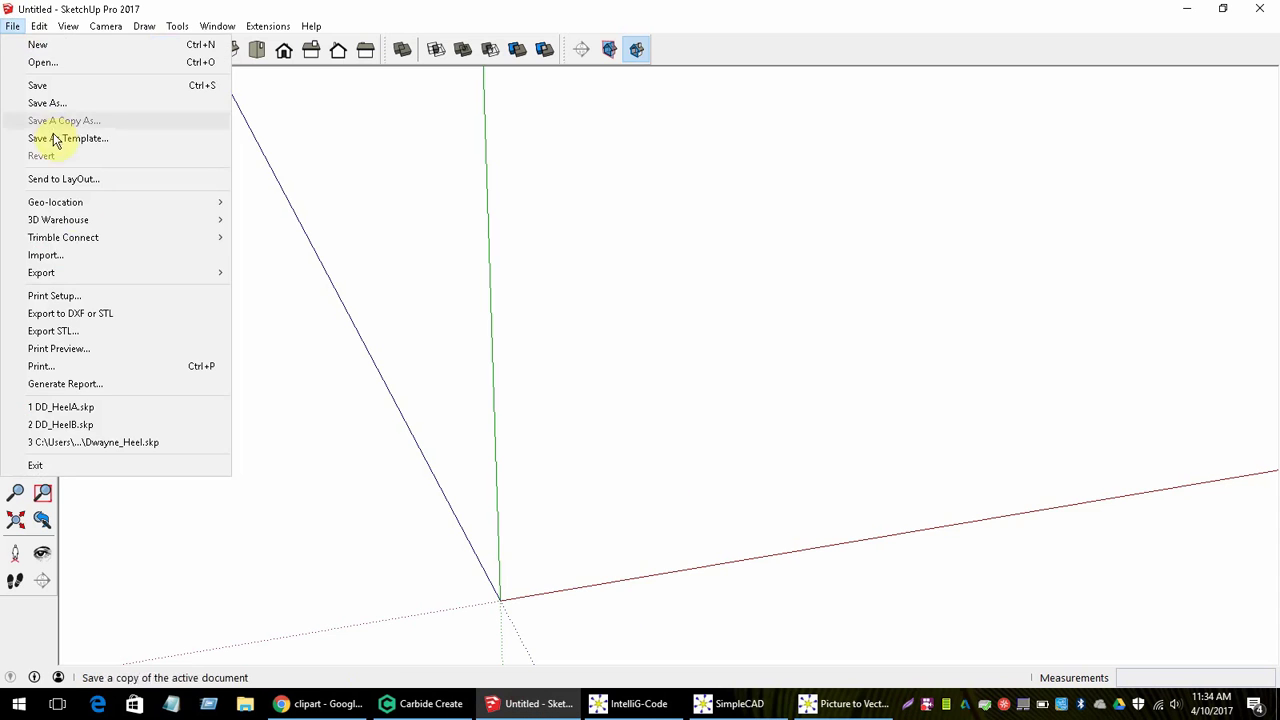
left_click(82, 255)
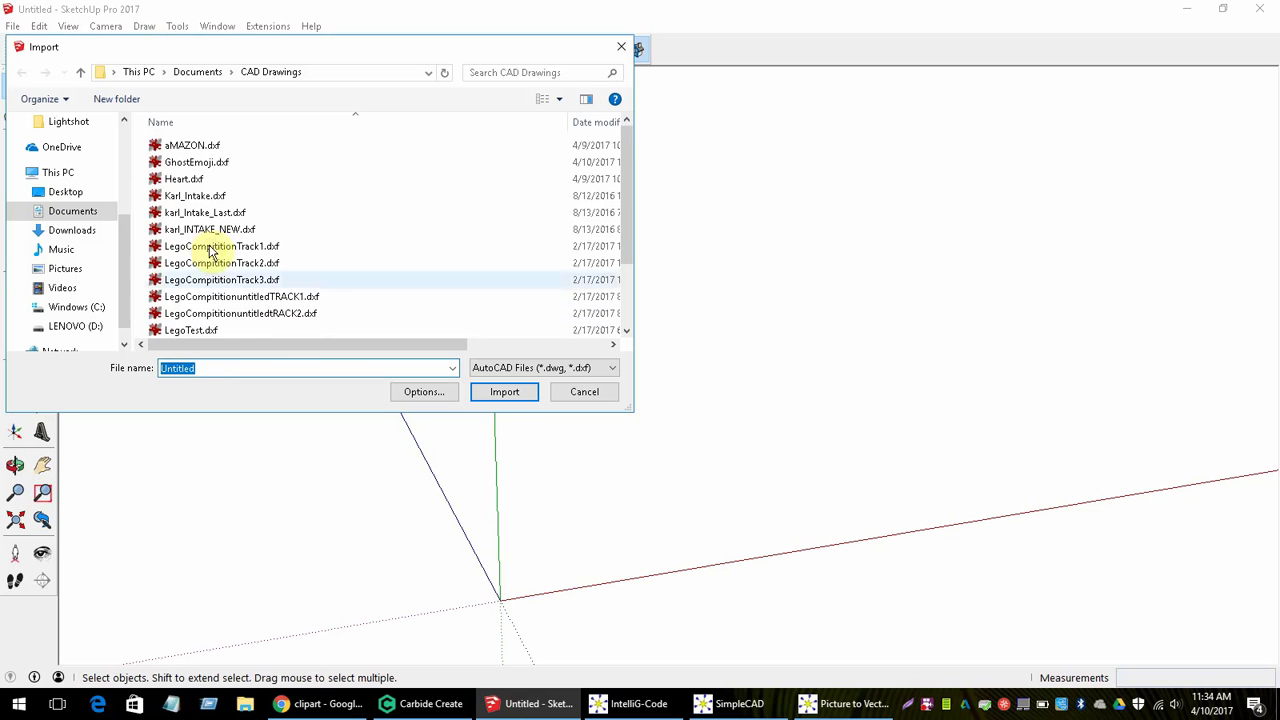
left_click(192, 162)
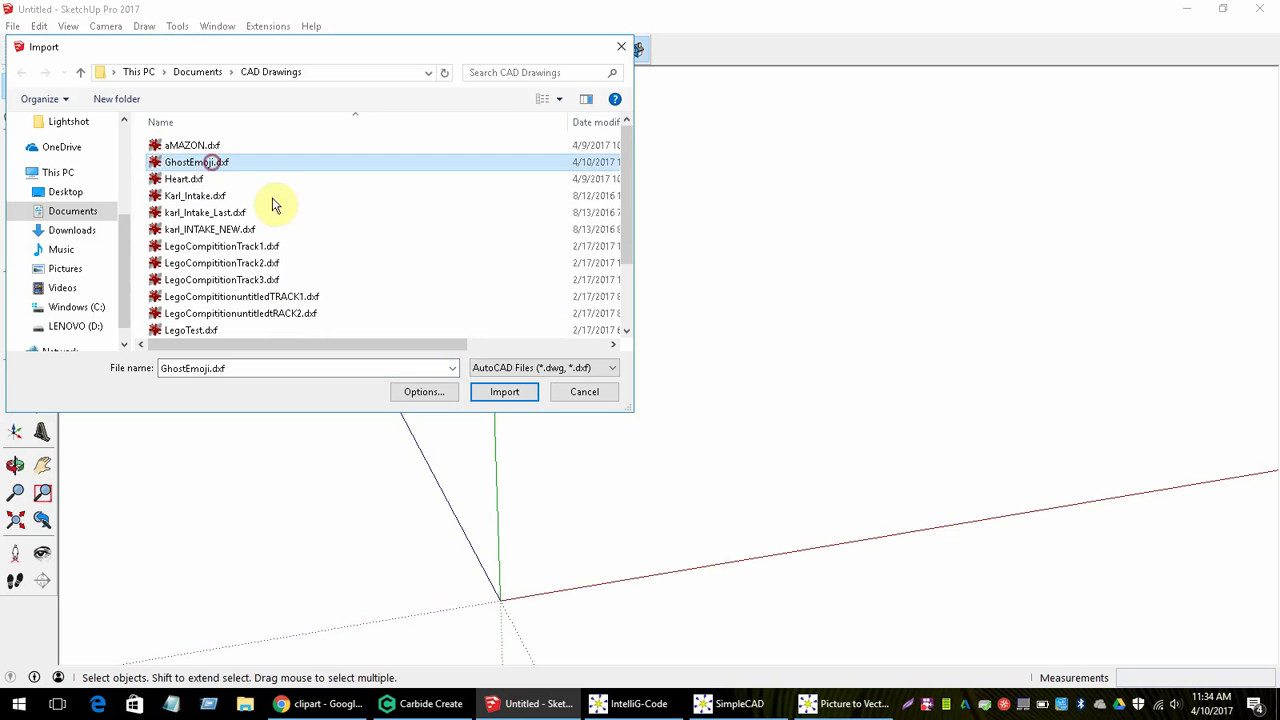
left_click(506, 395)
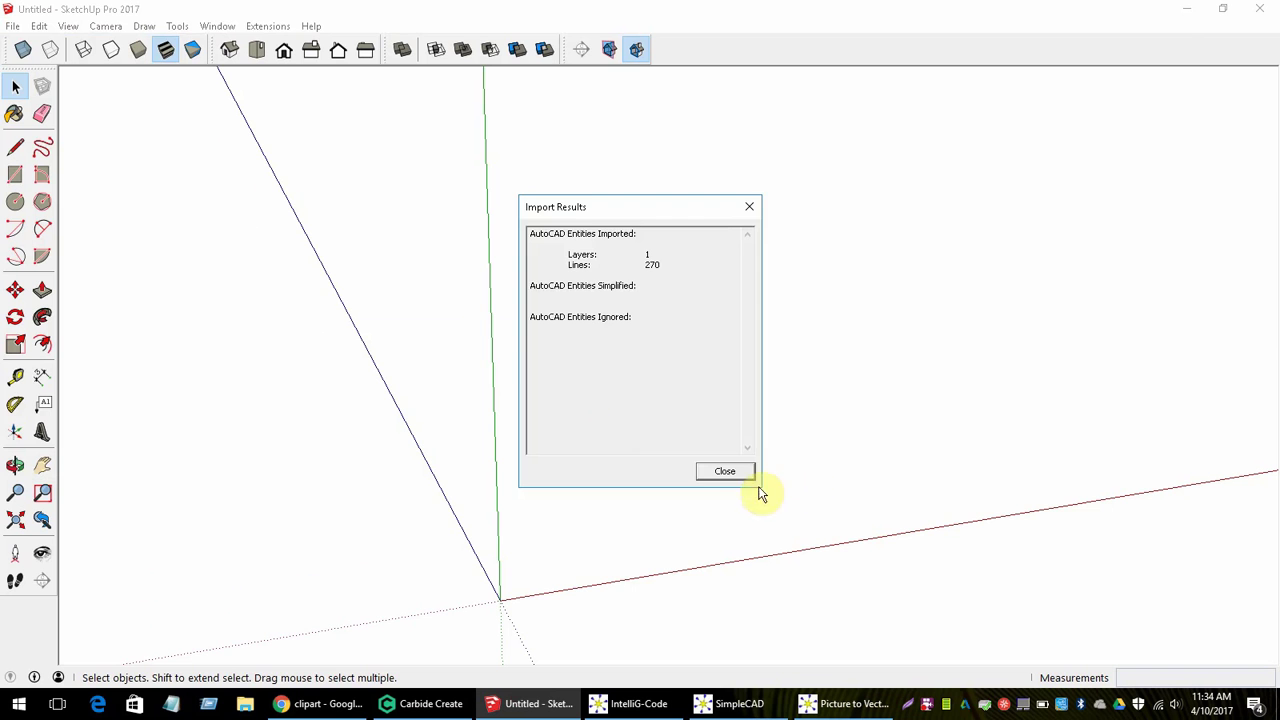
left_click(735, 470)
middle_click_drag(814, 300, 829, 393)
left_click_drag(829, 393, 763, 443)
key("space")
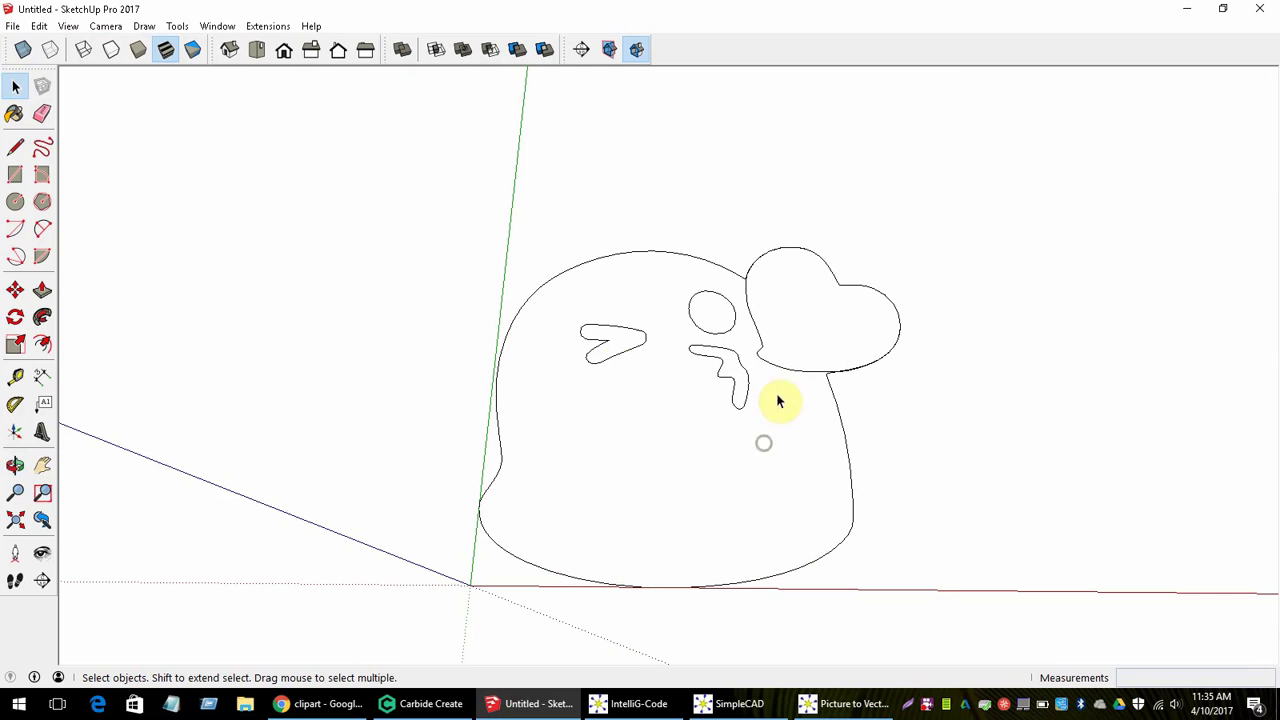
Step: Switch to the Picture to Vector generator and load leafframe.png from the Pictures folder as the new source image
left_click(835, 703)
left_click(185, 132)
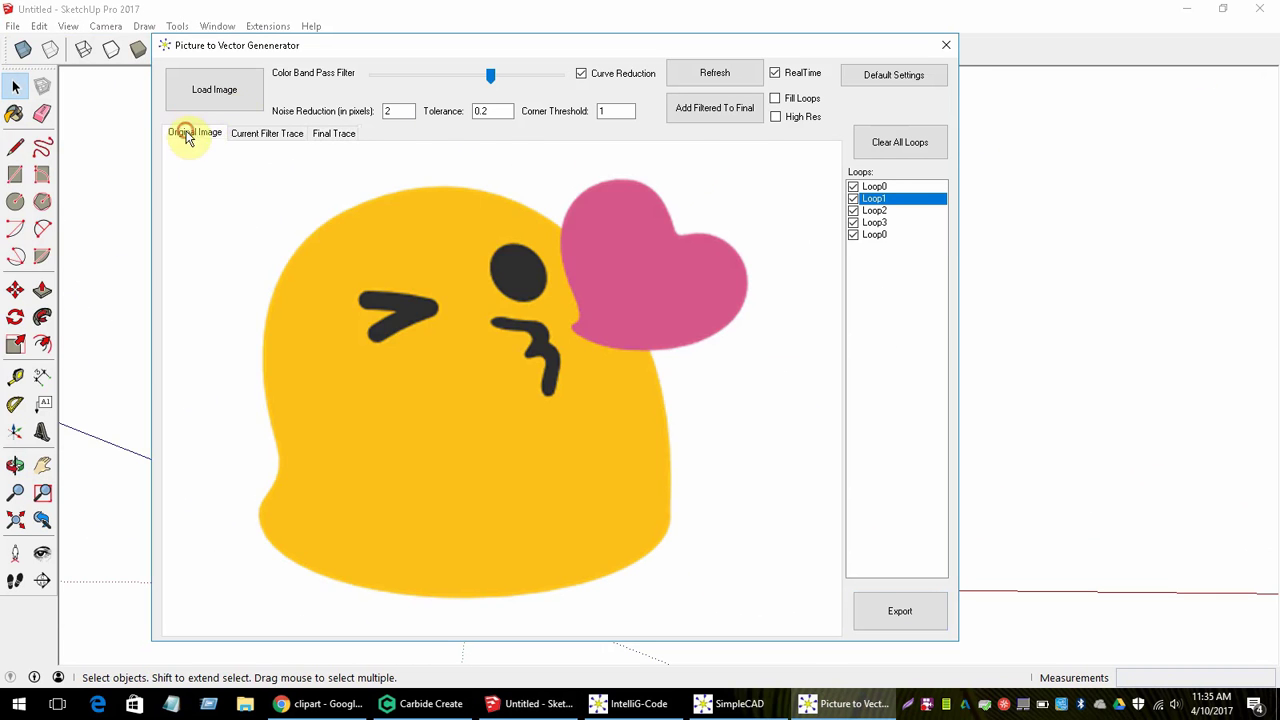
left_click(233, 97)
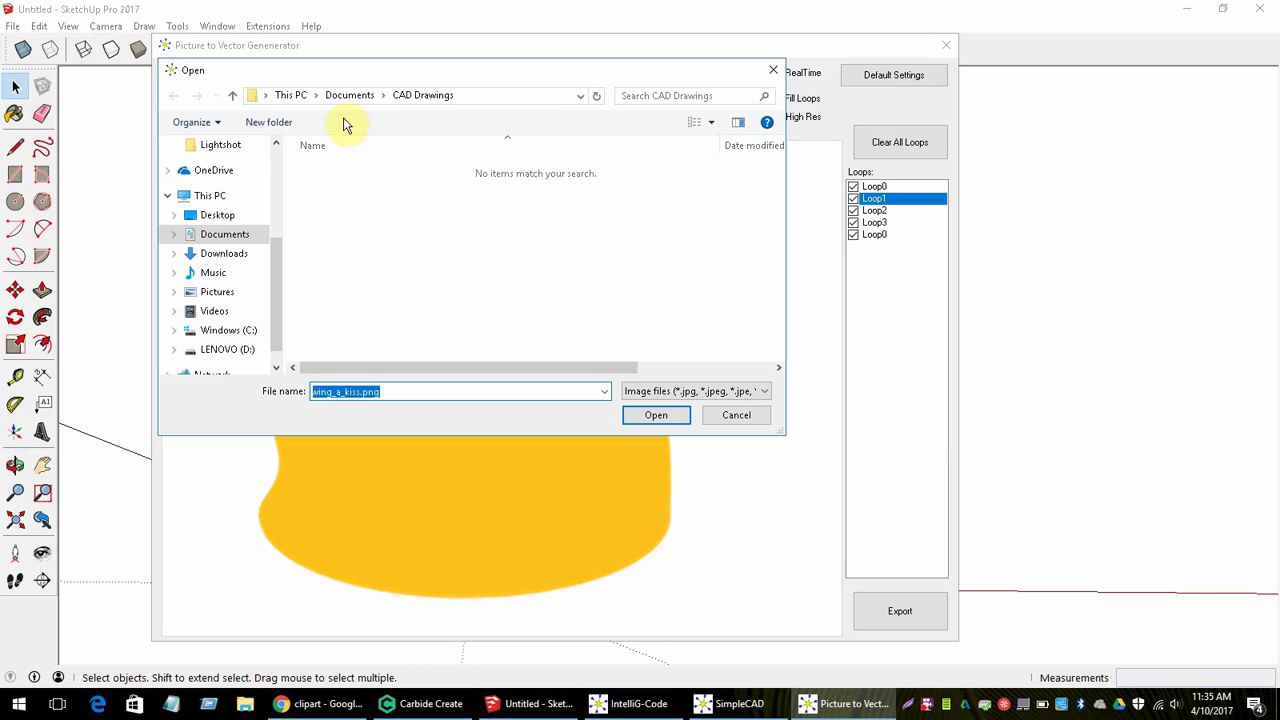
left_click(412, 96)
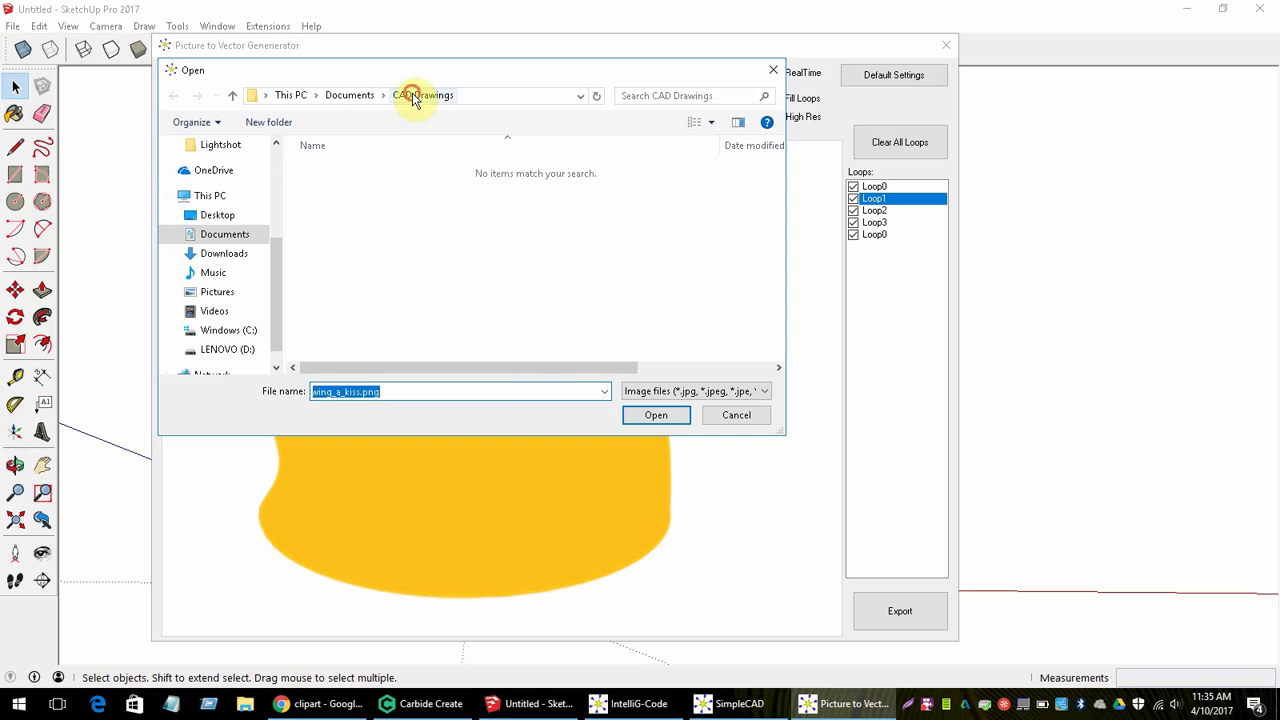
left_click(345, 97)
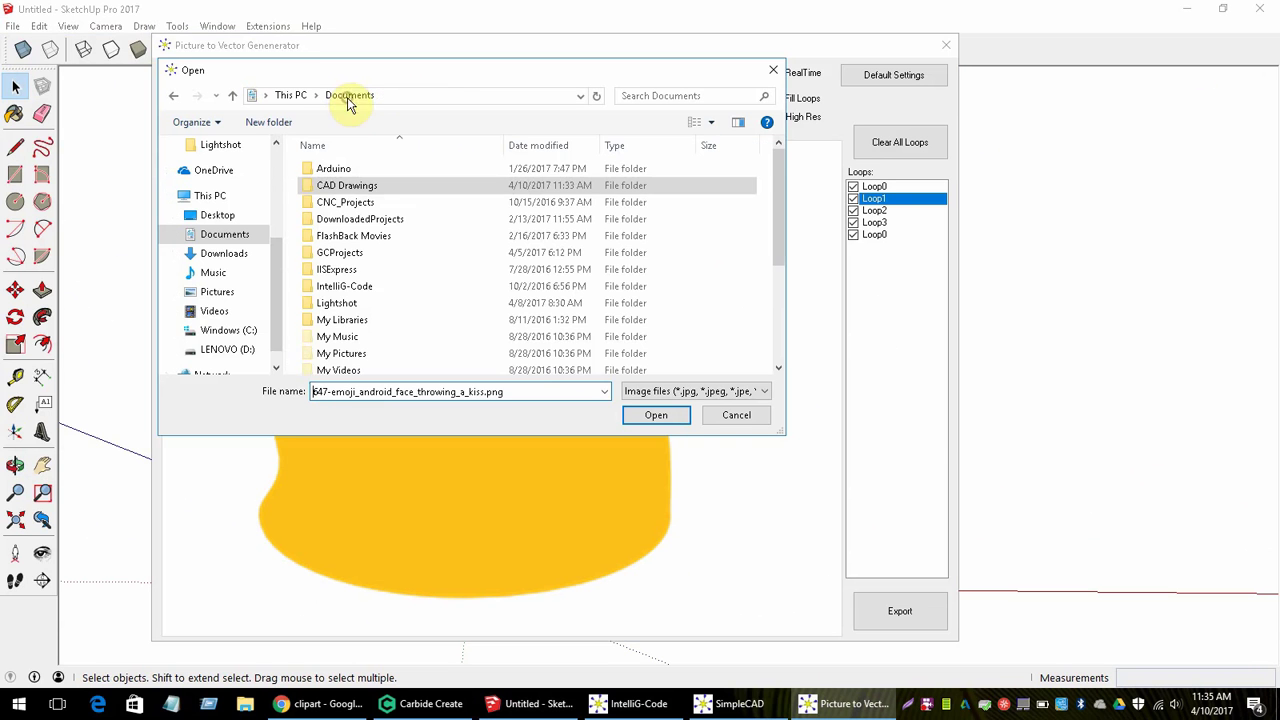
left_click(216, 291)
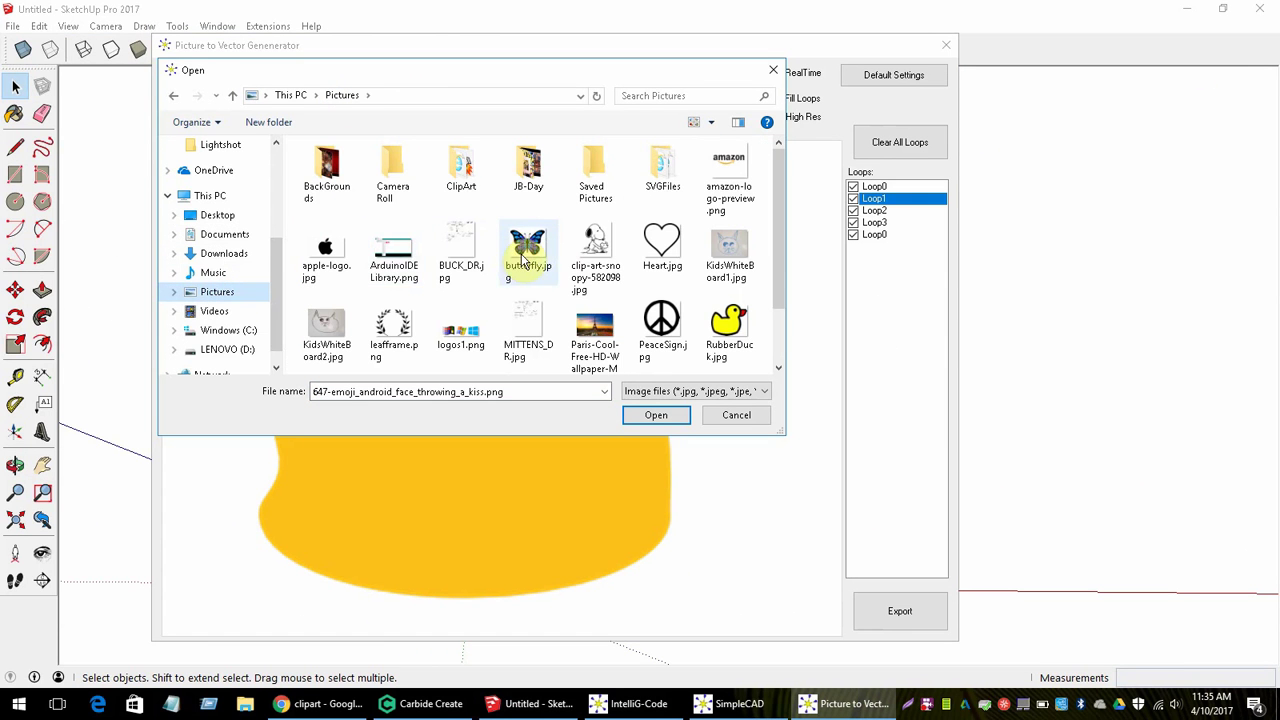
left_click(393, 325)
left_click(655, 415)
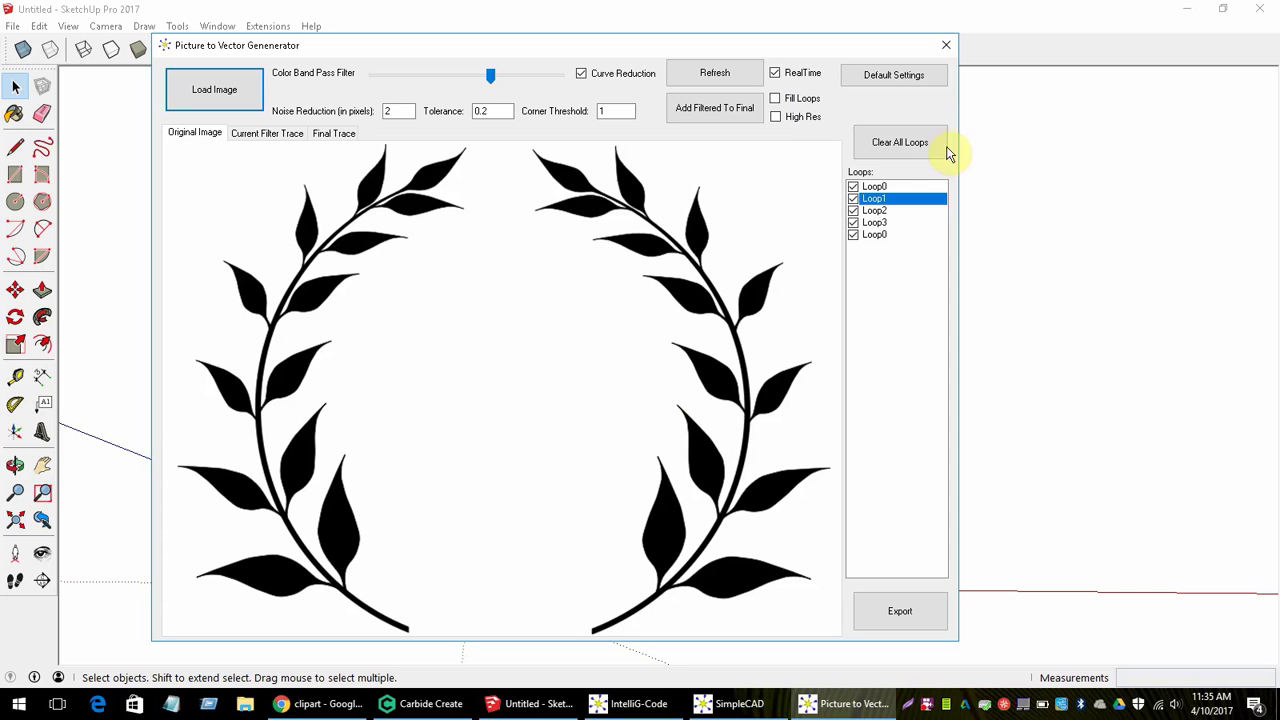
Step: Check the filter and final traces for leftover emoji outlines and clear all the old loops
left_click(334, 133)
left_click(258, 133)
left_click(334, 133)
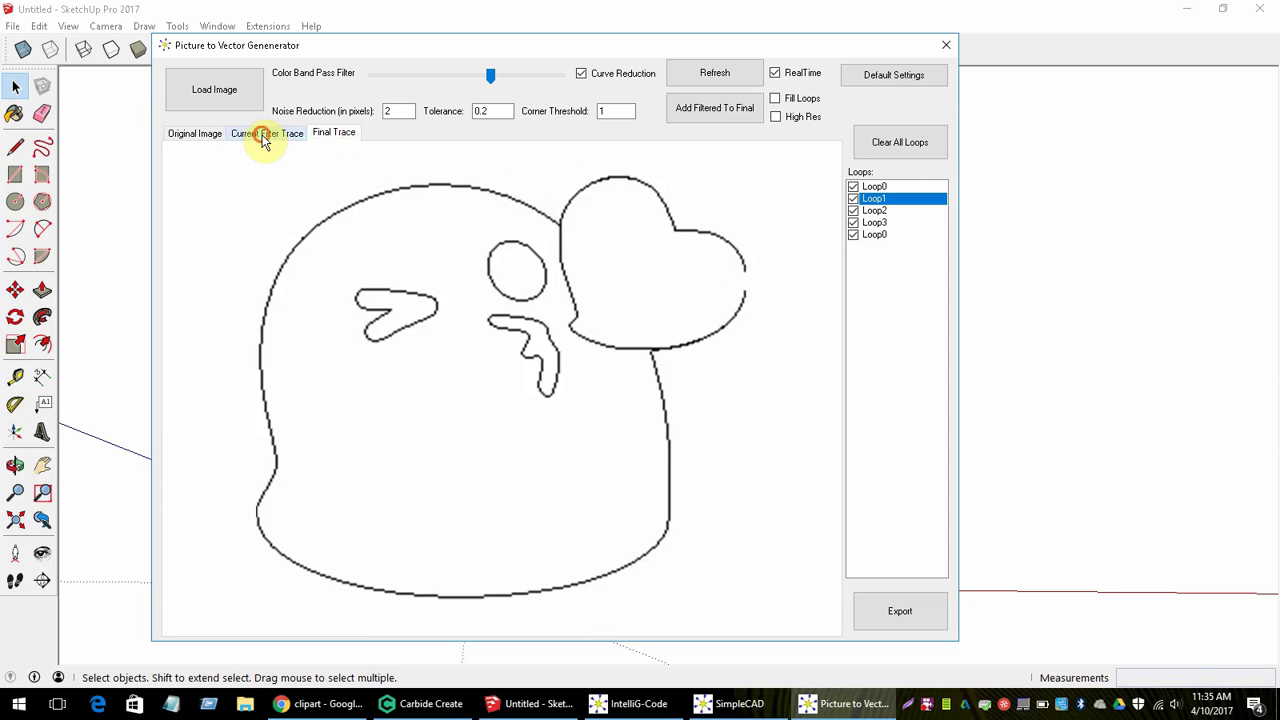
left_click(263, 134)
left_click(341, 135)
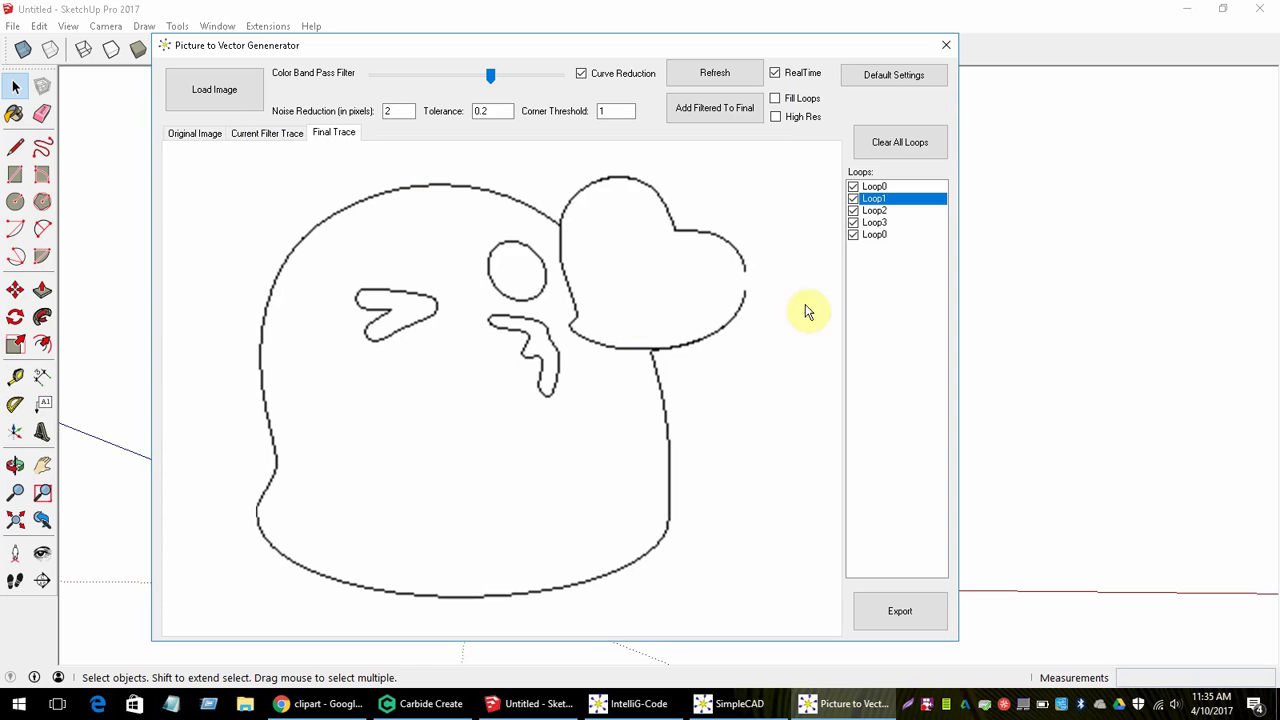
left_click(194, 132)
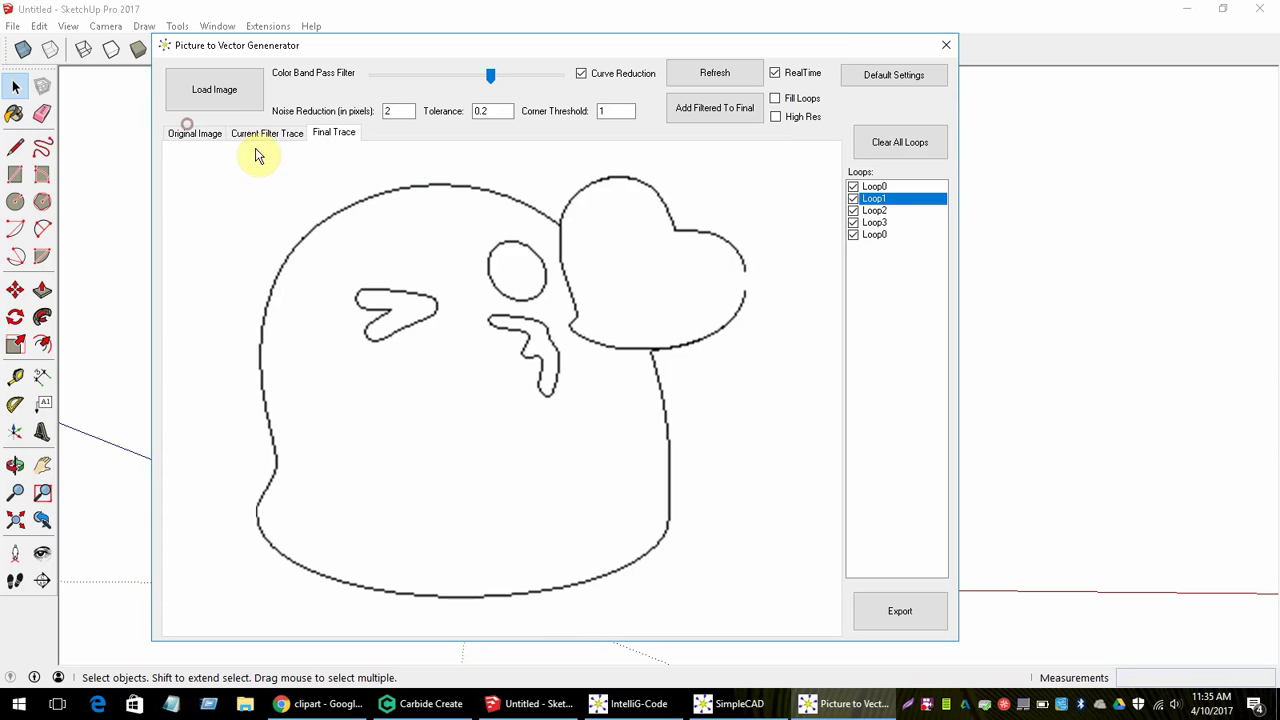
left_click(343, 134)
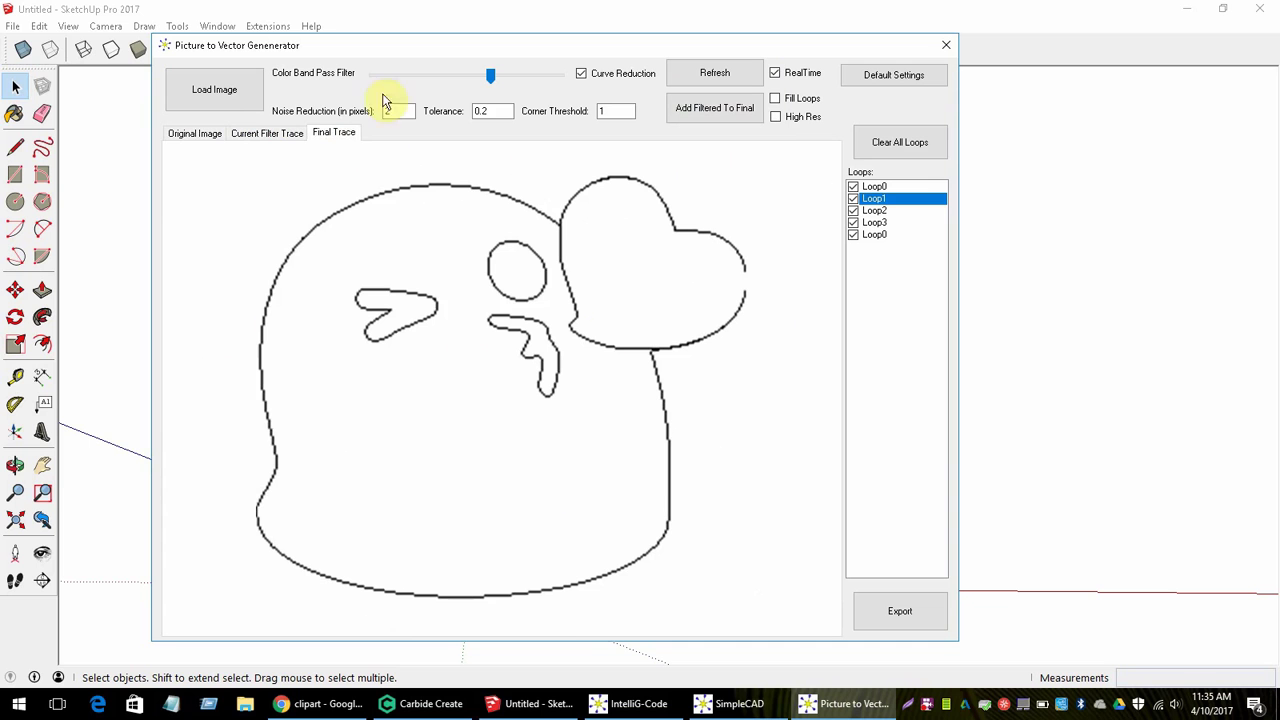
left_click(904, 146)
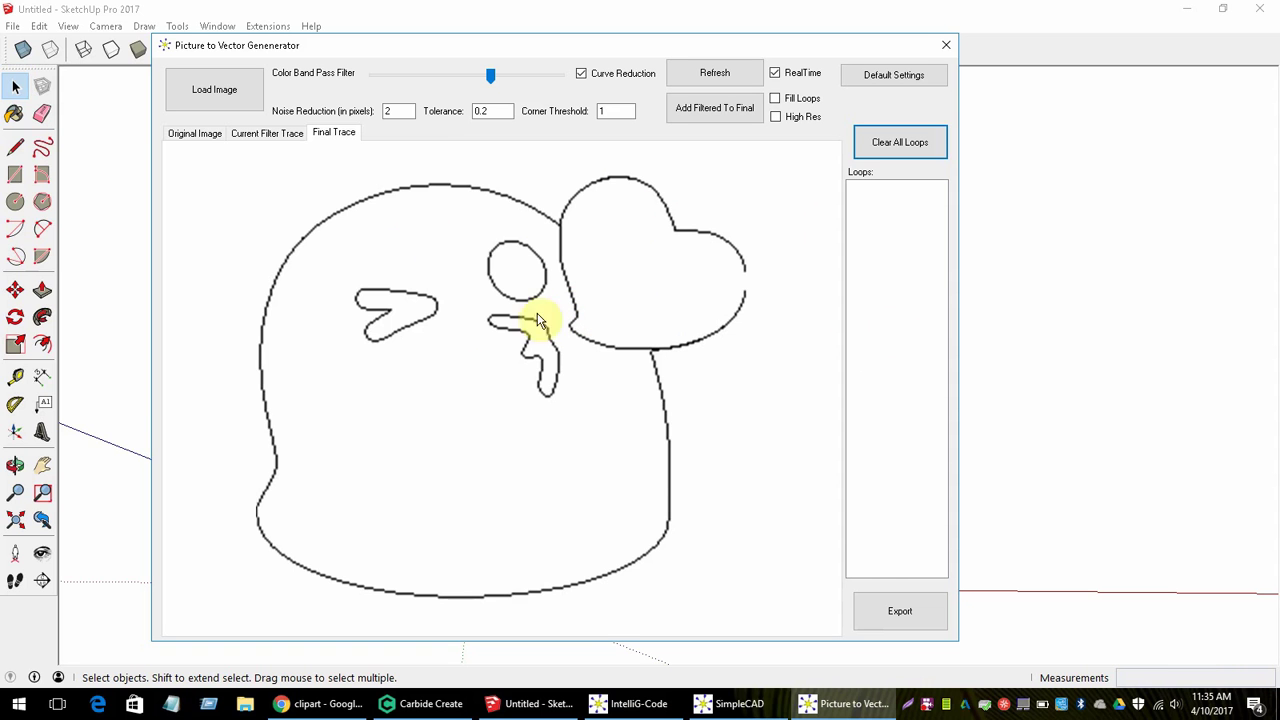
Step: Review the leaf frame's current filter trace, add it to the final trace, and display the final trace
left_click(194, 134)
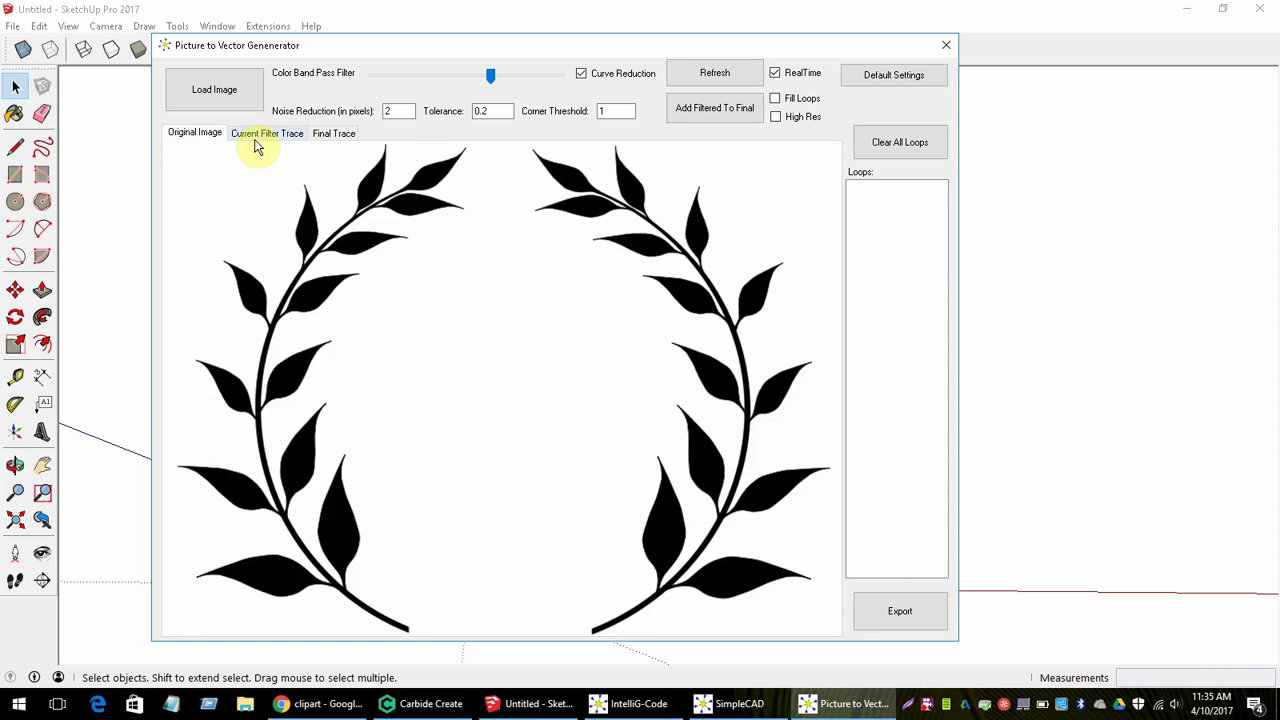
left_click(260, 136)
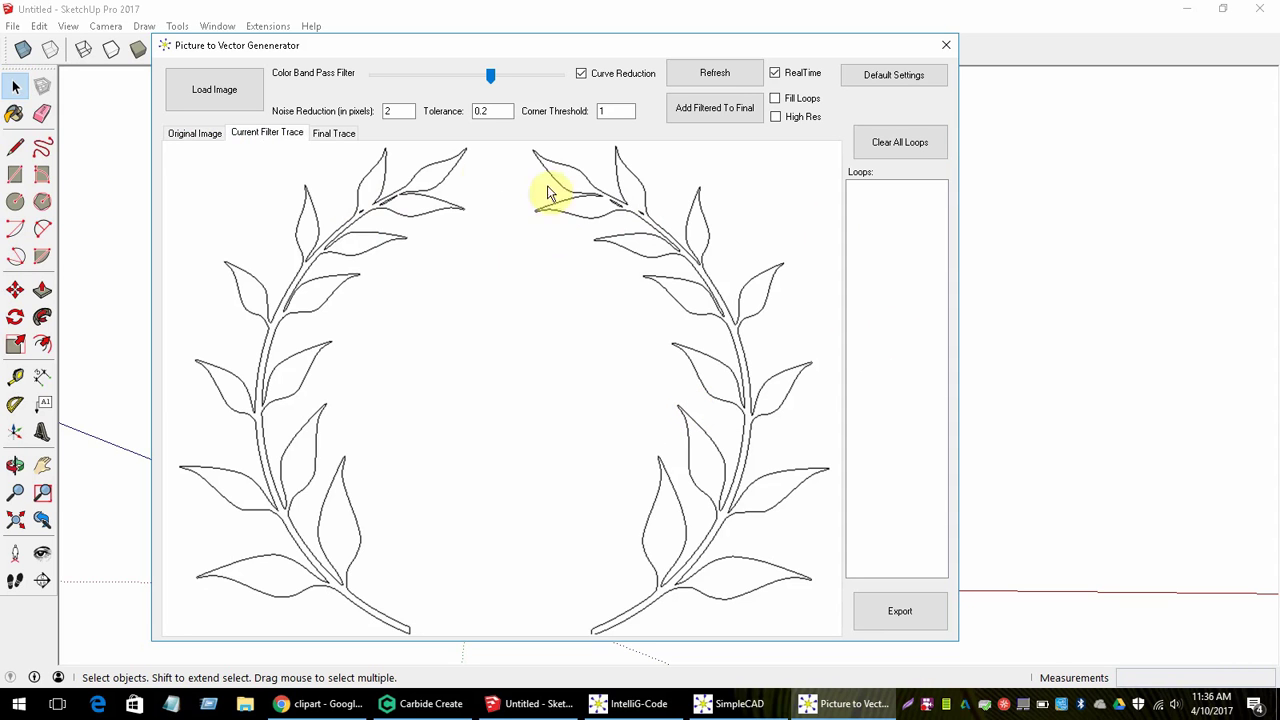
left_click(715, 110)
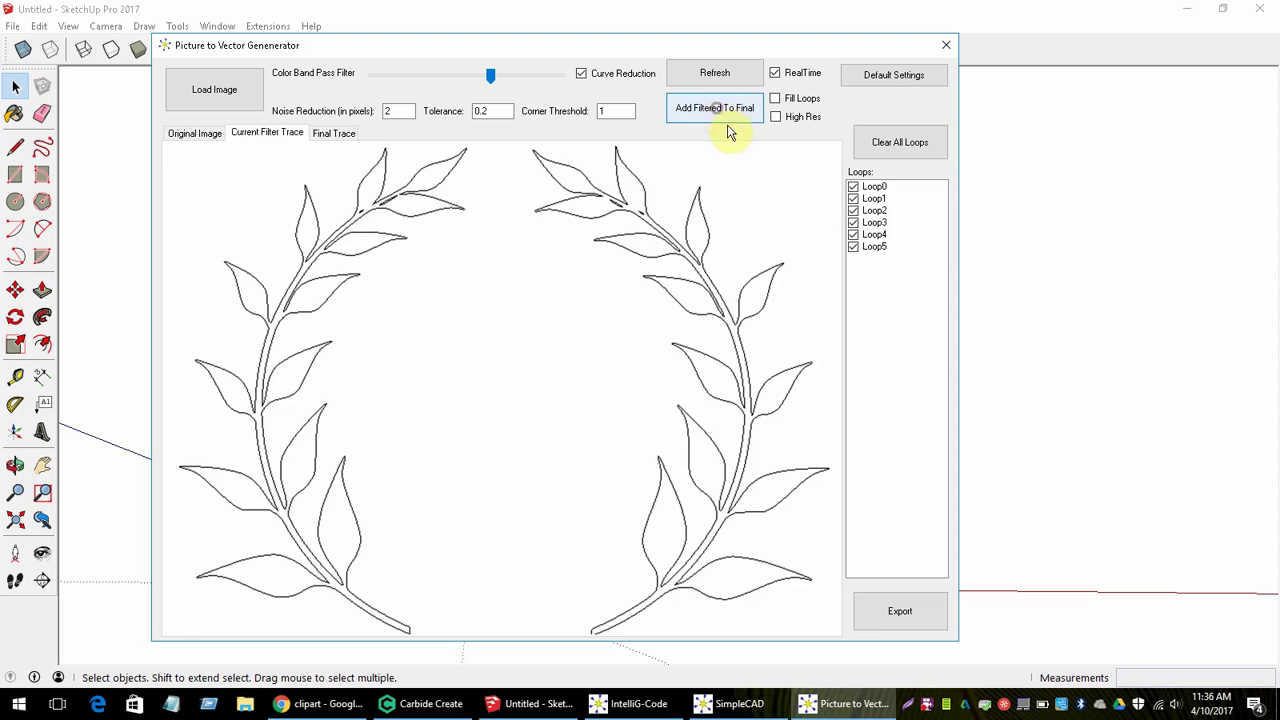
left_click(335, 133)
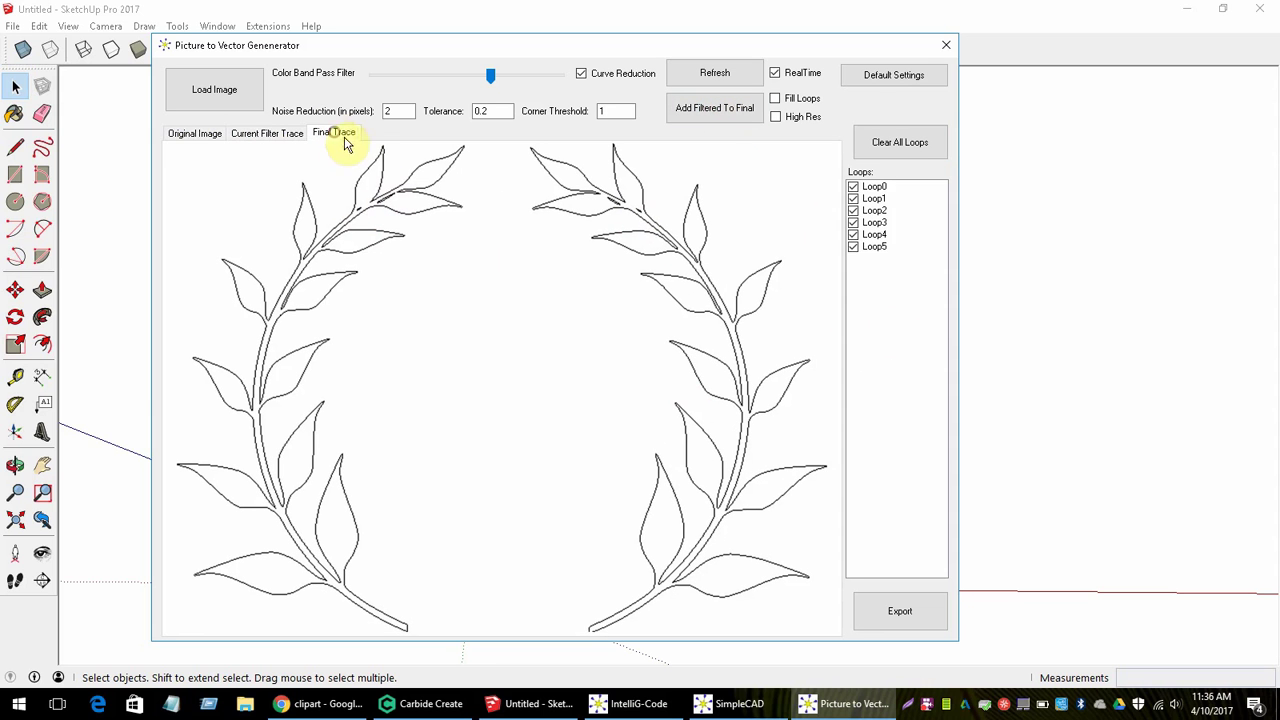
Step: Exclude Loop2 through Loop5 from the leaf frame's final trace, keeping only Loop0 and Loop1 enabled
left_click(853, 248)
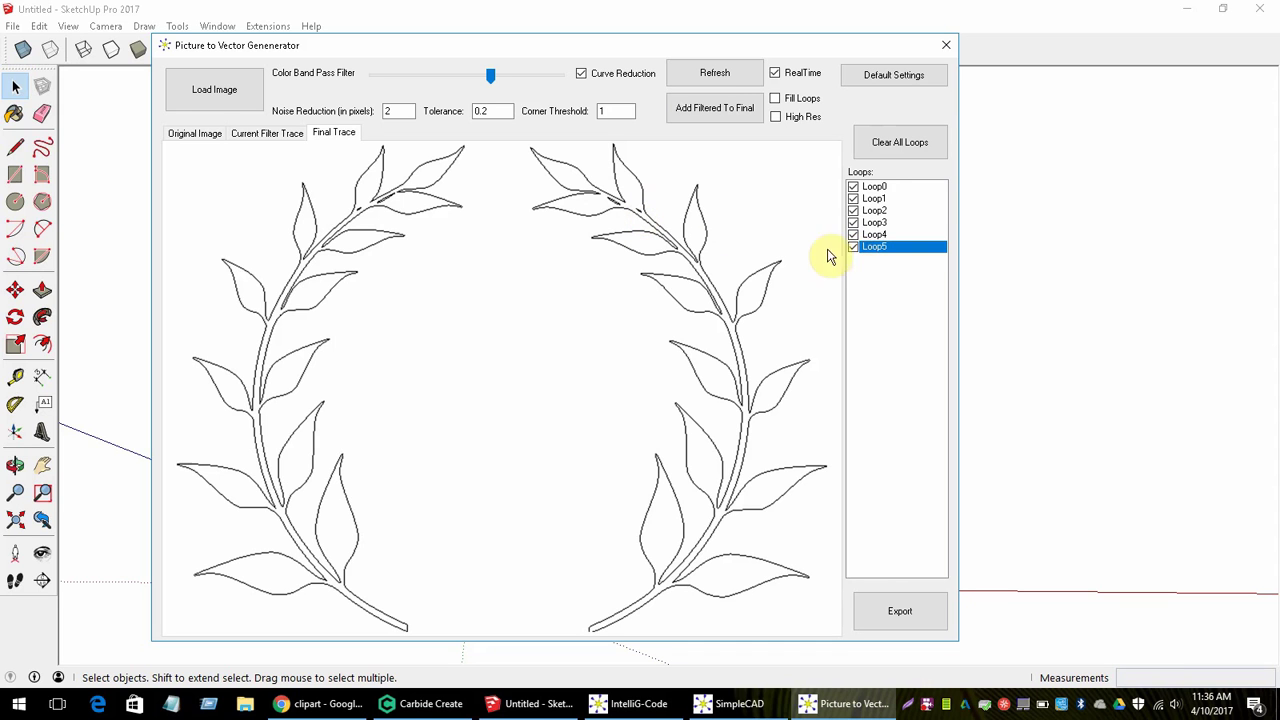
left_click(854, 236)
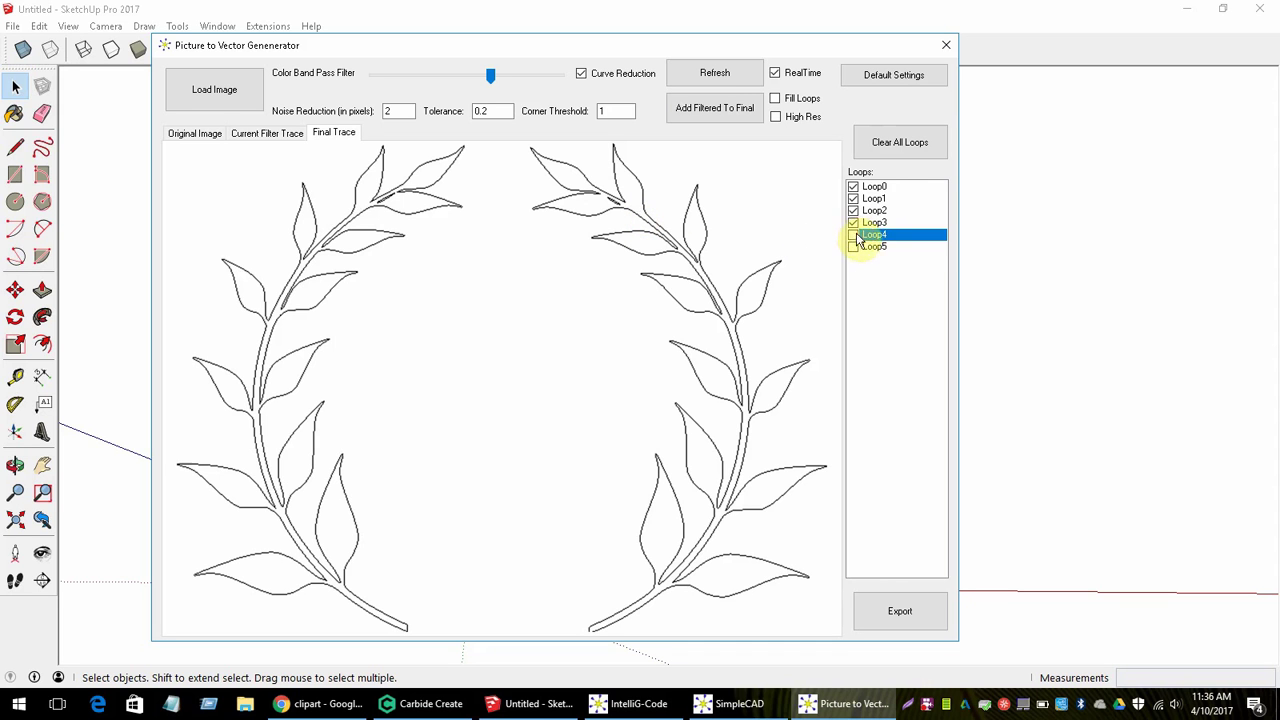
left_click(854, 224)
left_click(854, 212)
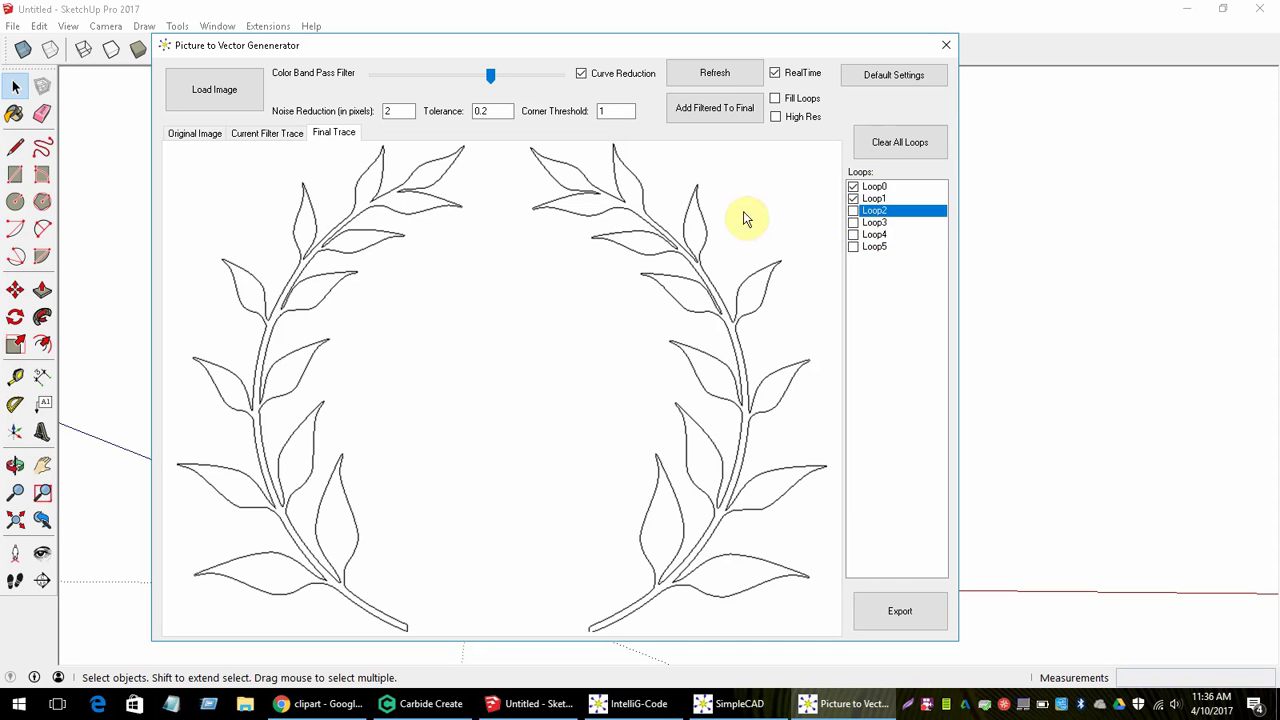
left_click(853, 199)
left_click(853, 199)
left_click(853, 199)
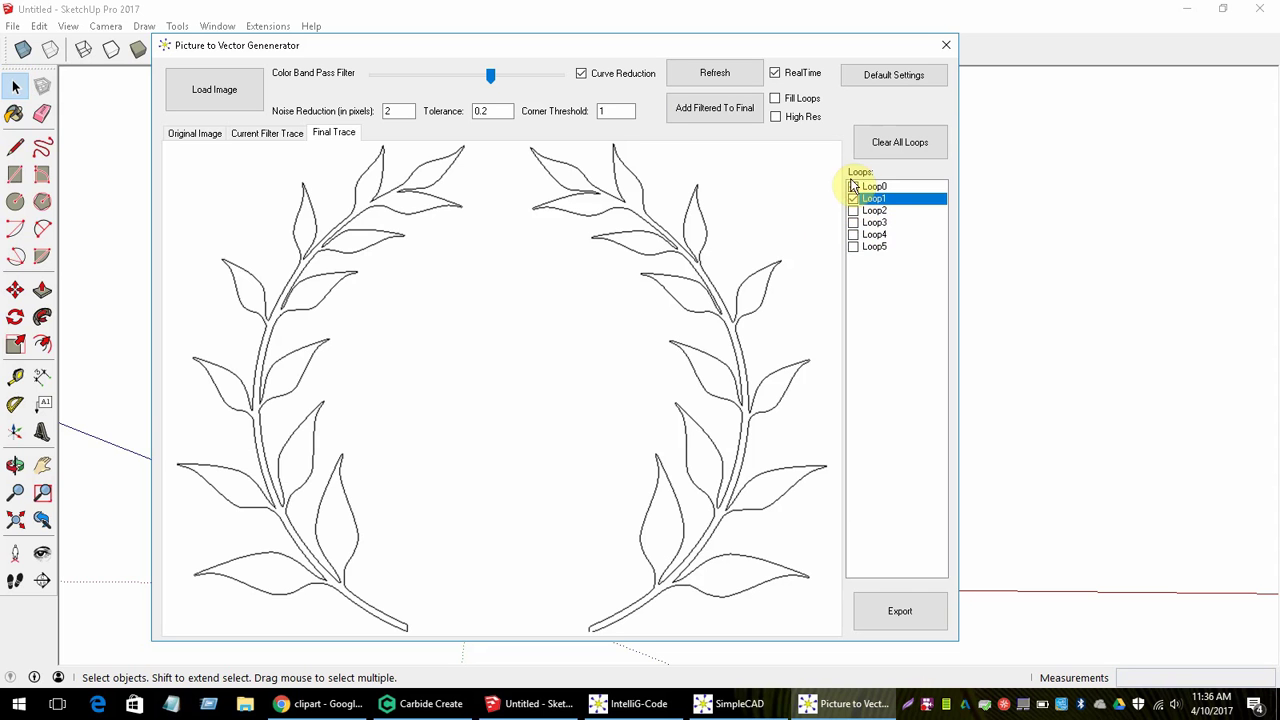
left_click(853, 187)
left_click(853, 187)
left_click(853, 187)
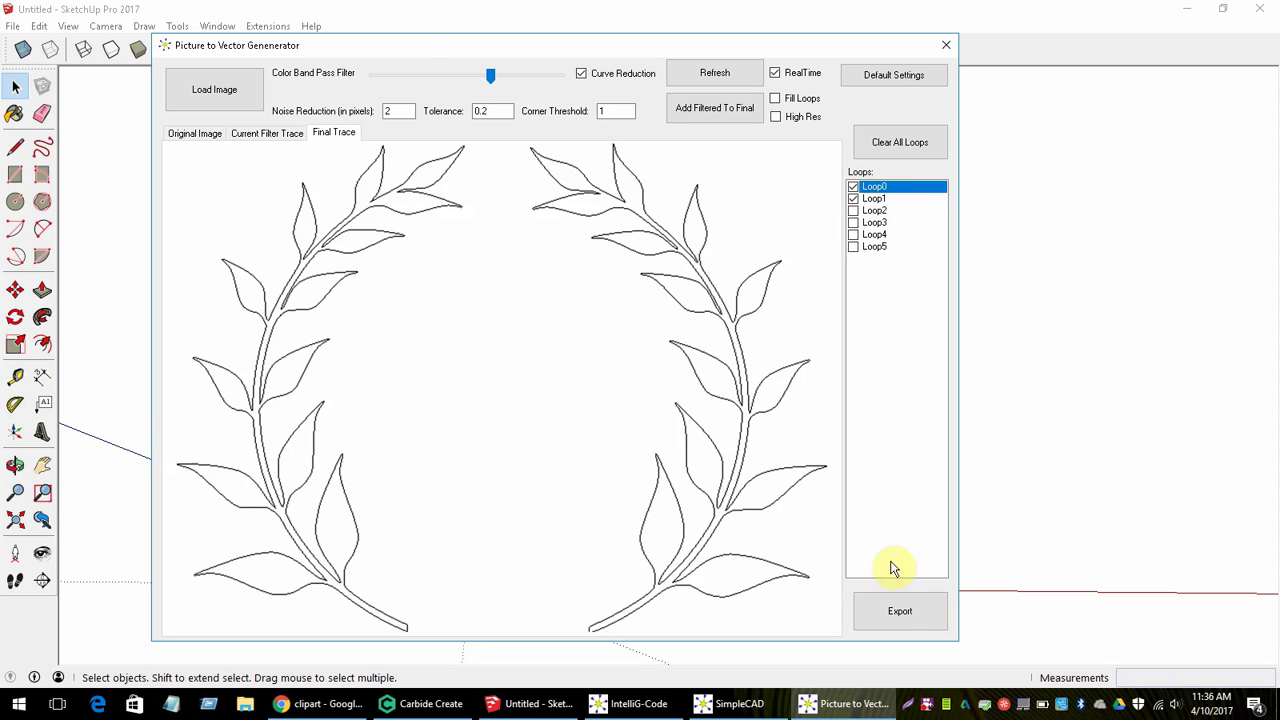
Step: Export the leaf frame trace into the existing Misc2 clip art collection and dismiss the confirmation
left_click(906, 615)
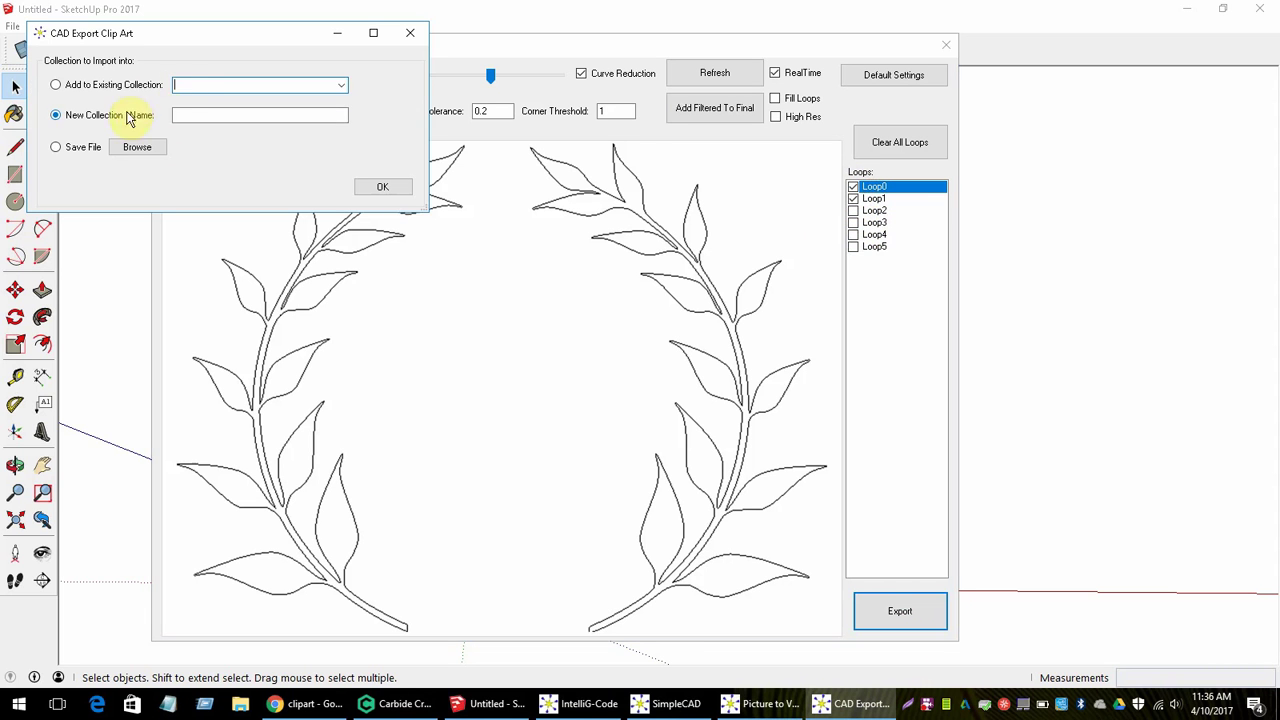
left_click(336, 85)
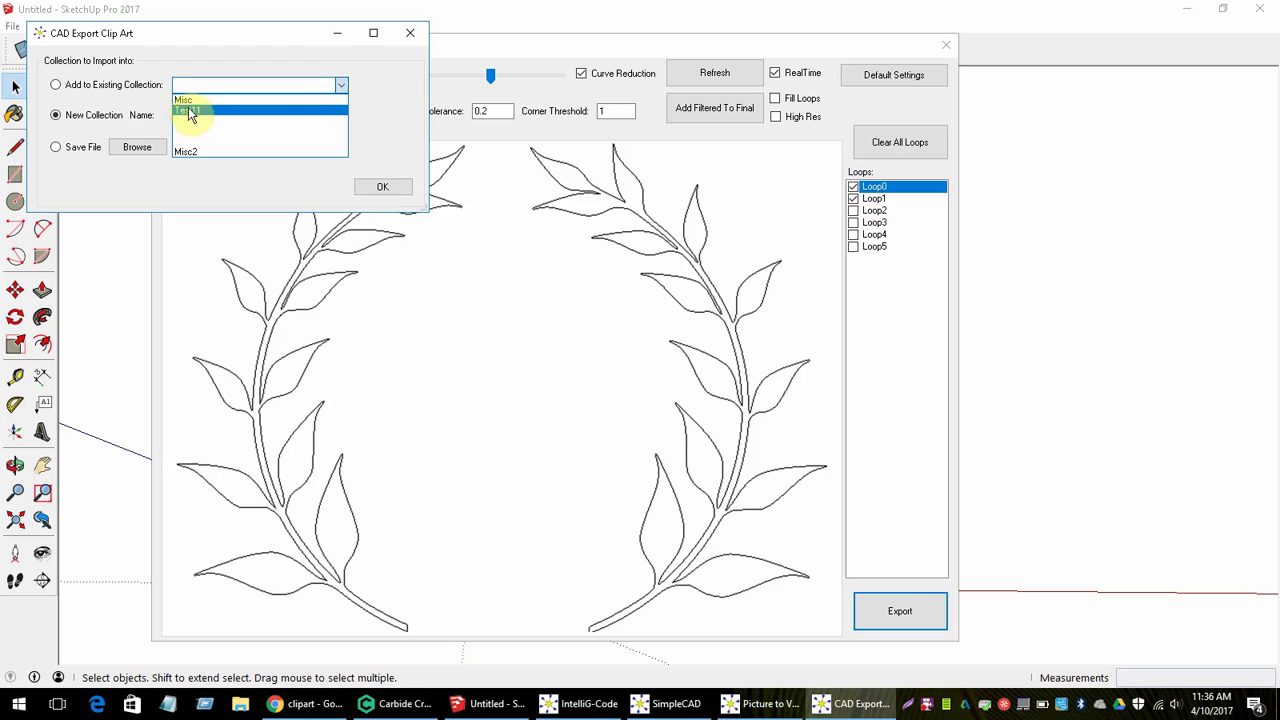
left_click(189, 151)
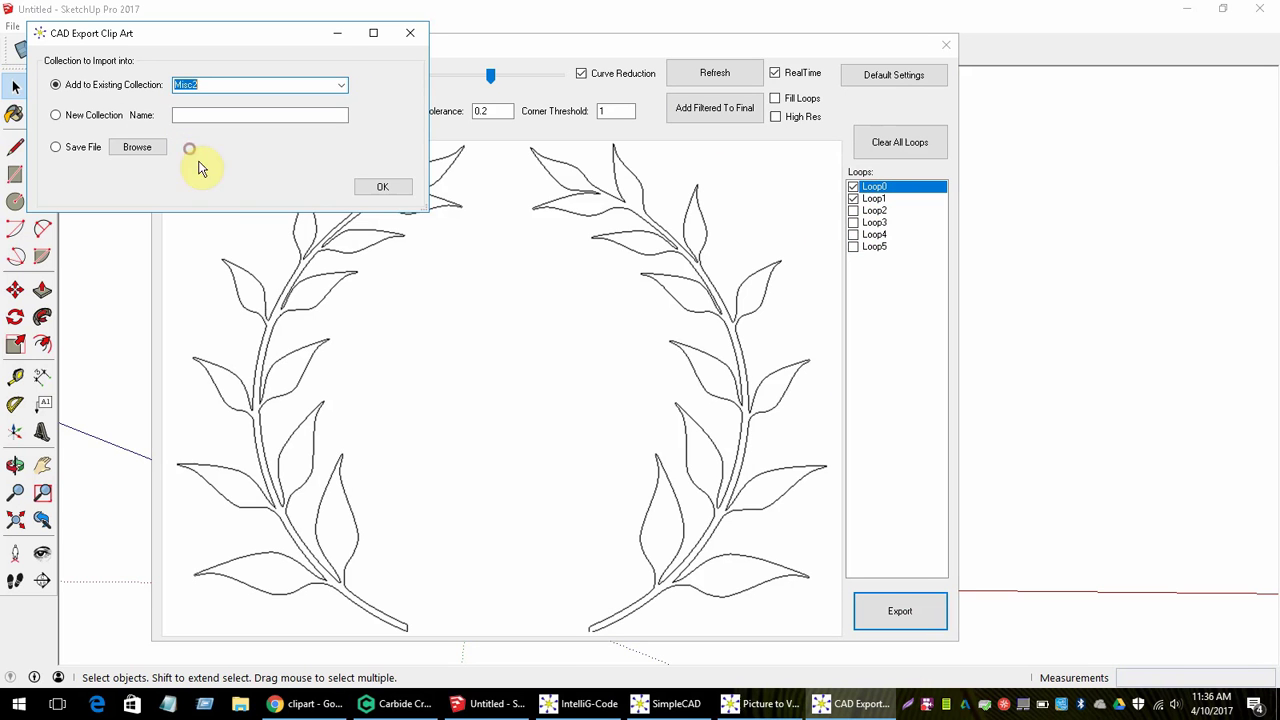
left_click(381, 193)
left_click(650, 401)
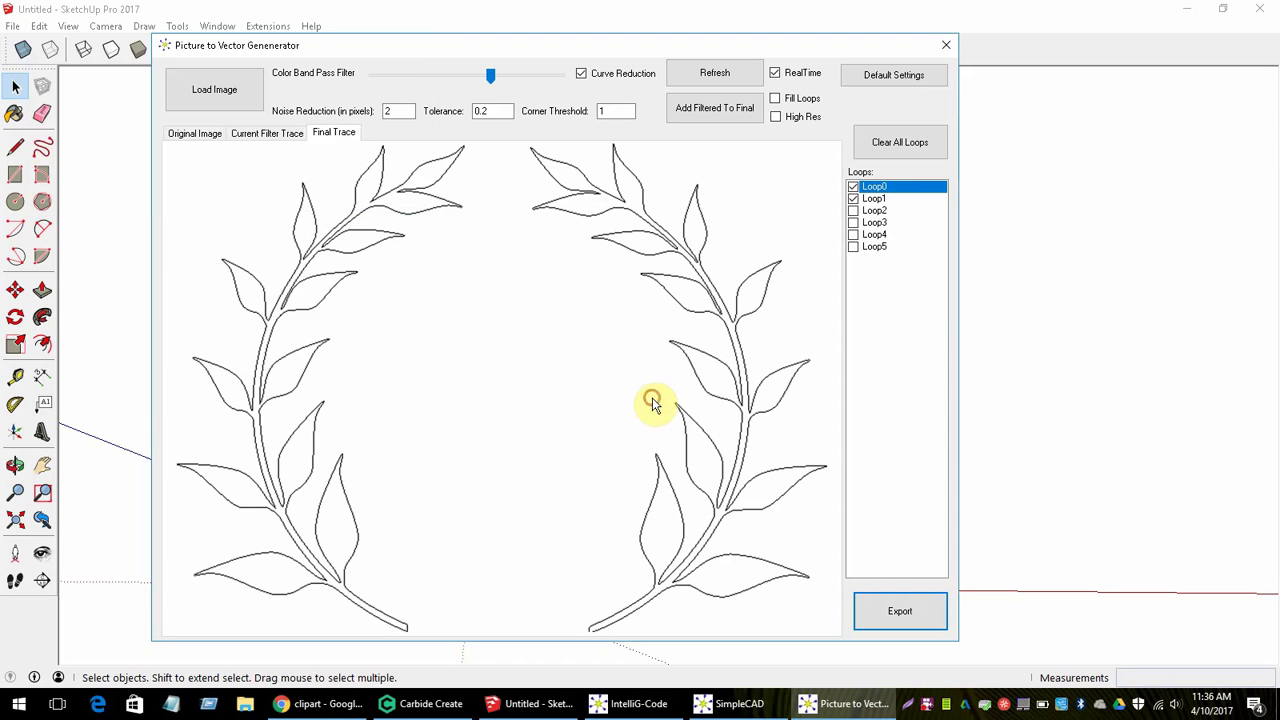
Step: Switch to SimpleCAD and choose the leaf frame from the Misc2 collection for a new clip art object
left_click(742, 706)
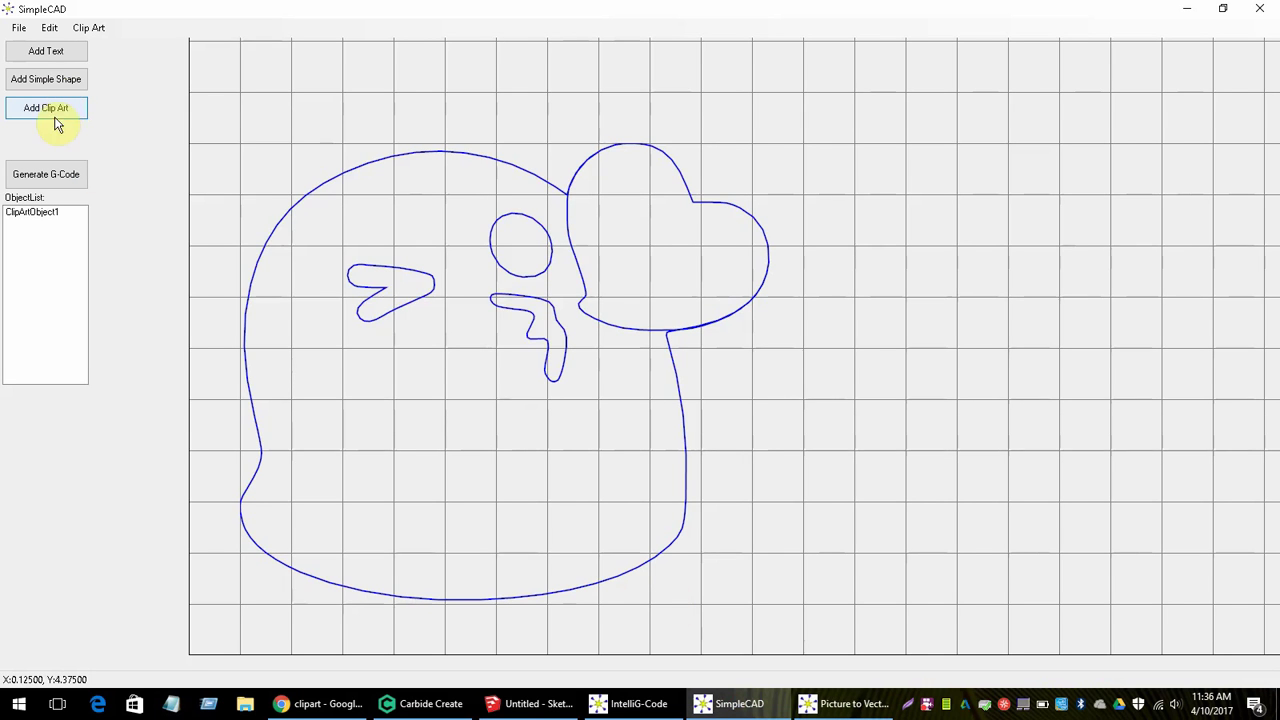
left_click(55, 110)
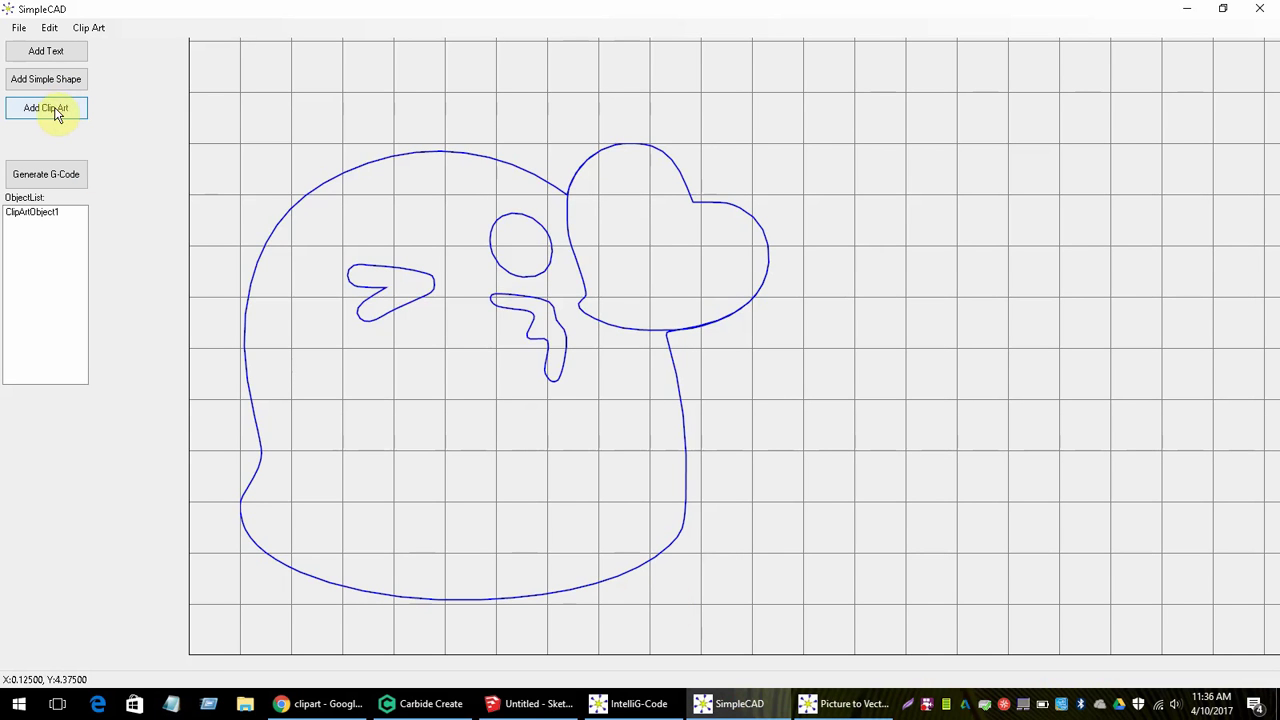
left_click(365, 127)
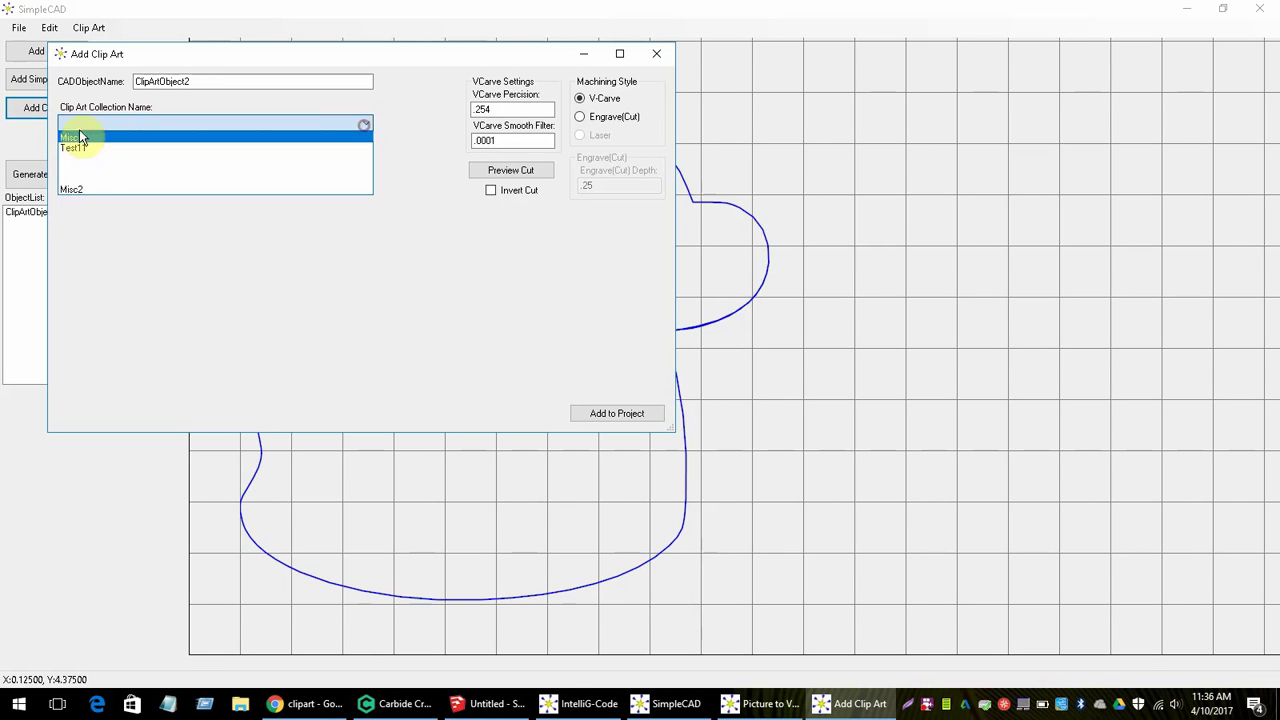
left_click(76, 189)
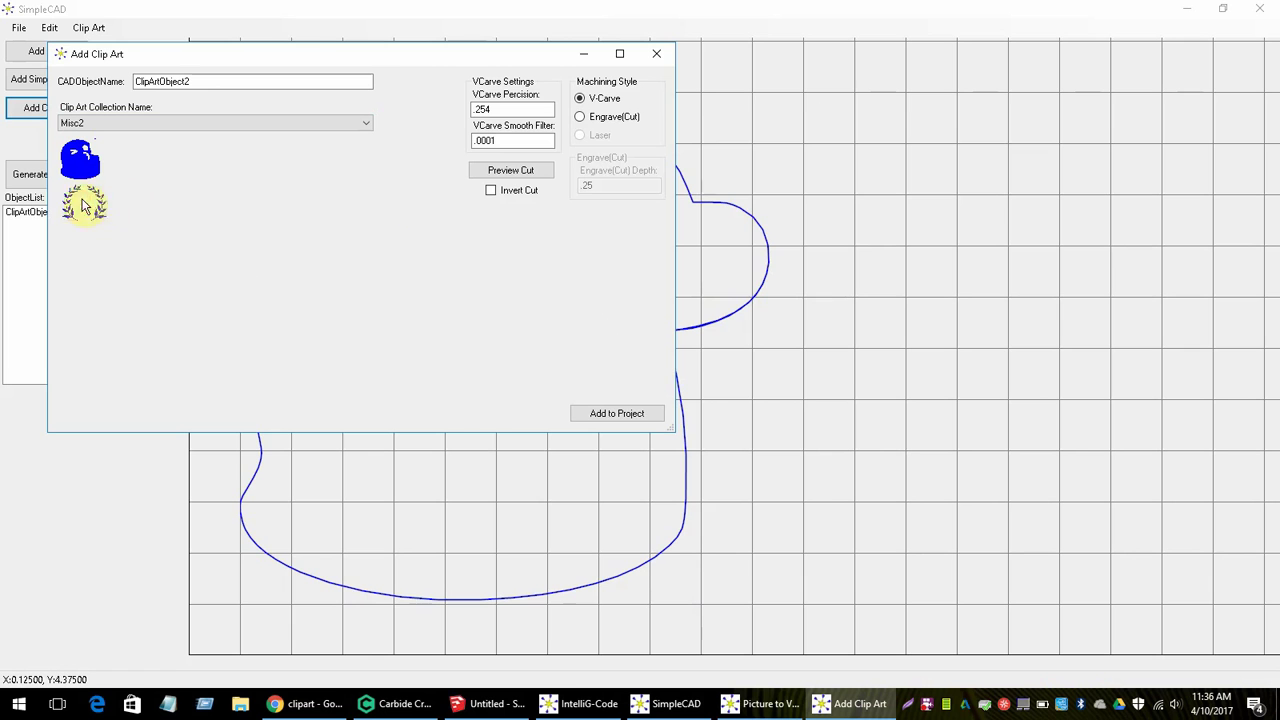
left_click(84, 205)
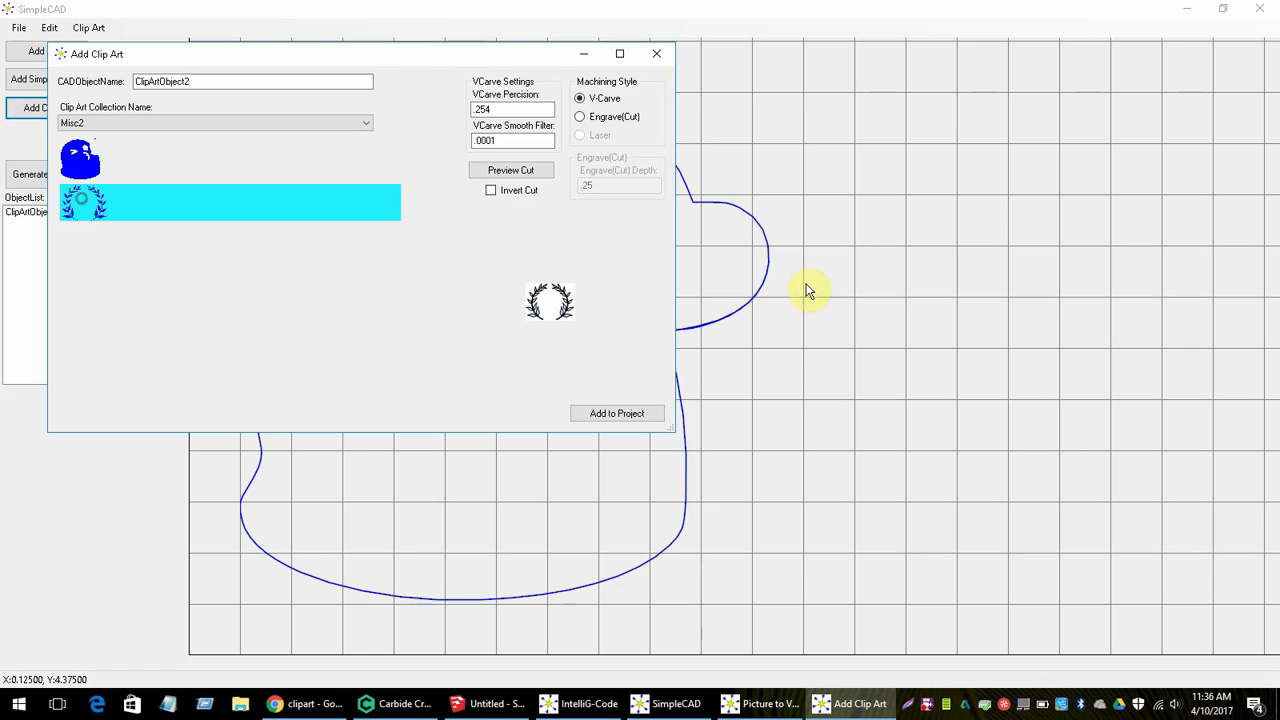
Step: Keep the leaf frame's machining style at V-Carve, preview the cut inverted, and add the clip art to the project
left_click(601, 118)
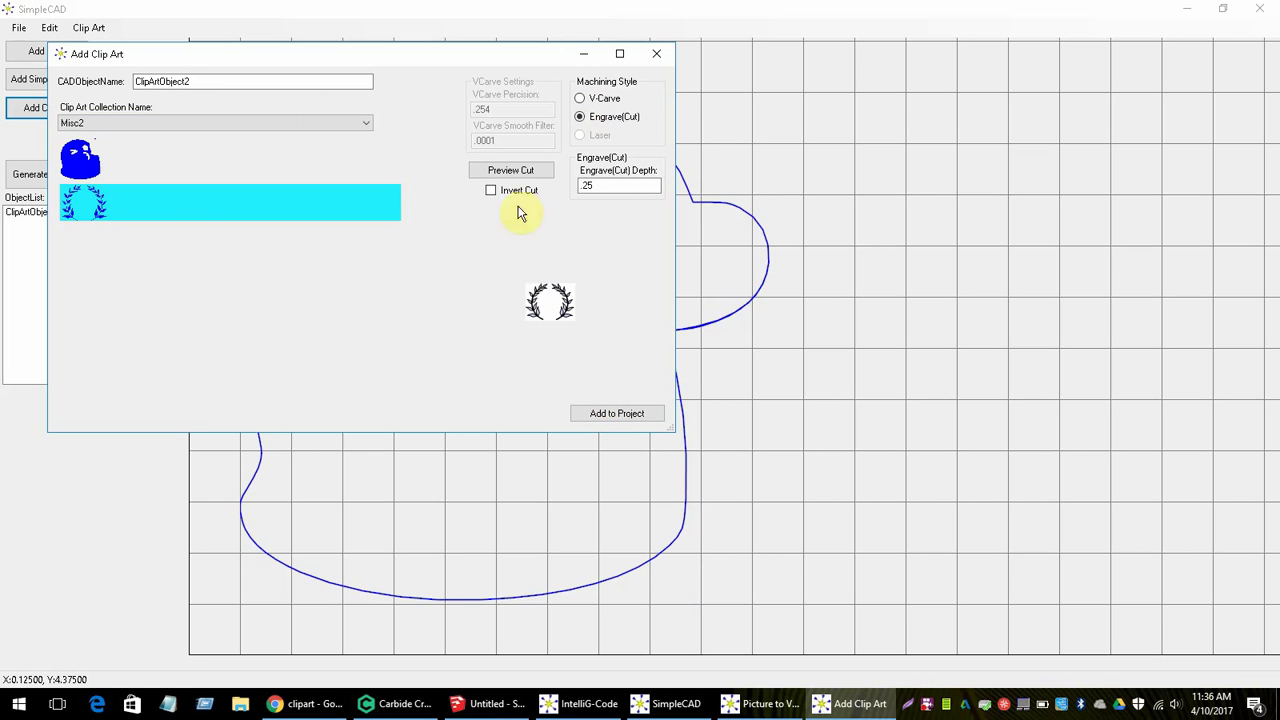
left_click(585, 99)
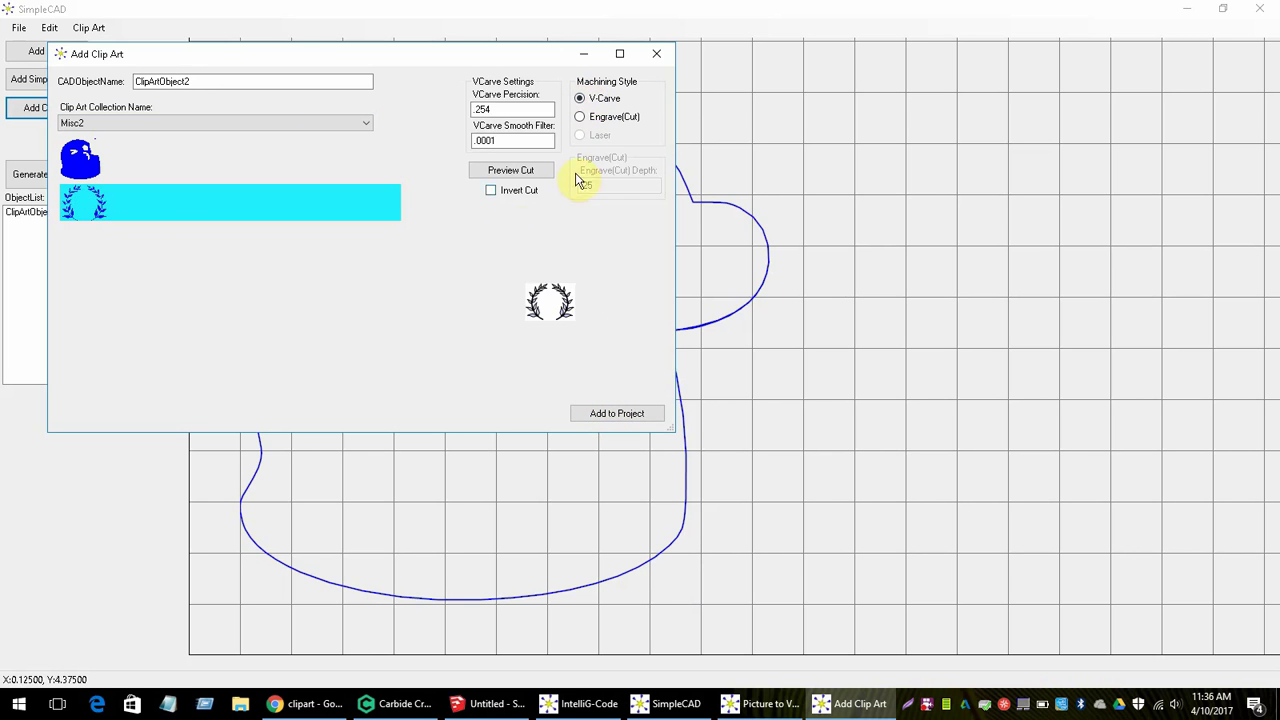
left_click(506, 177)
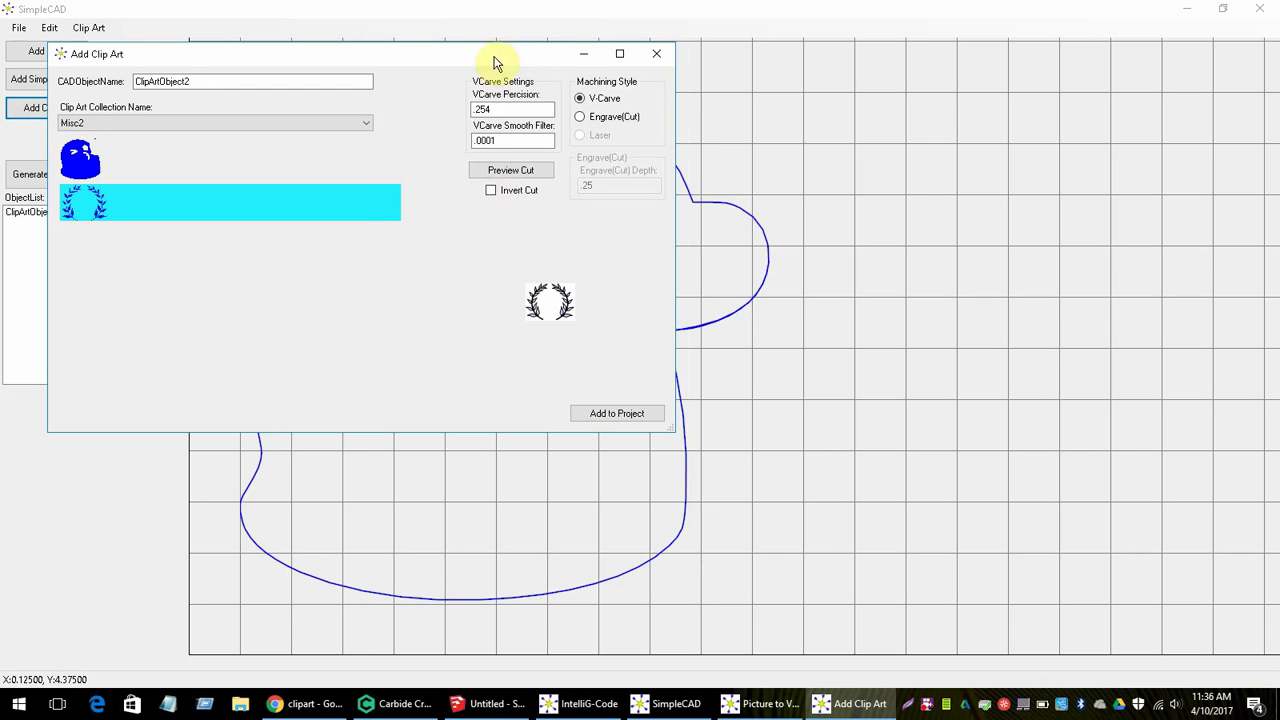
left_click_drag(897, 88, 846, 75)
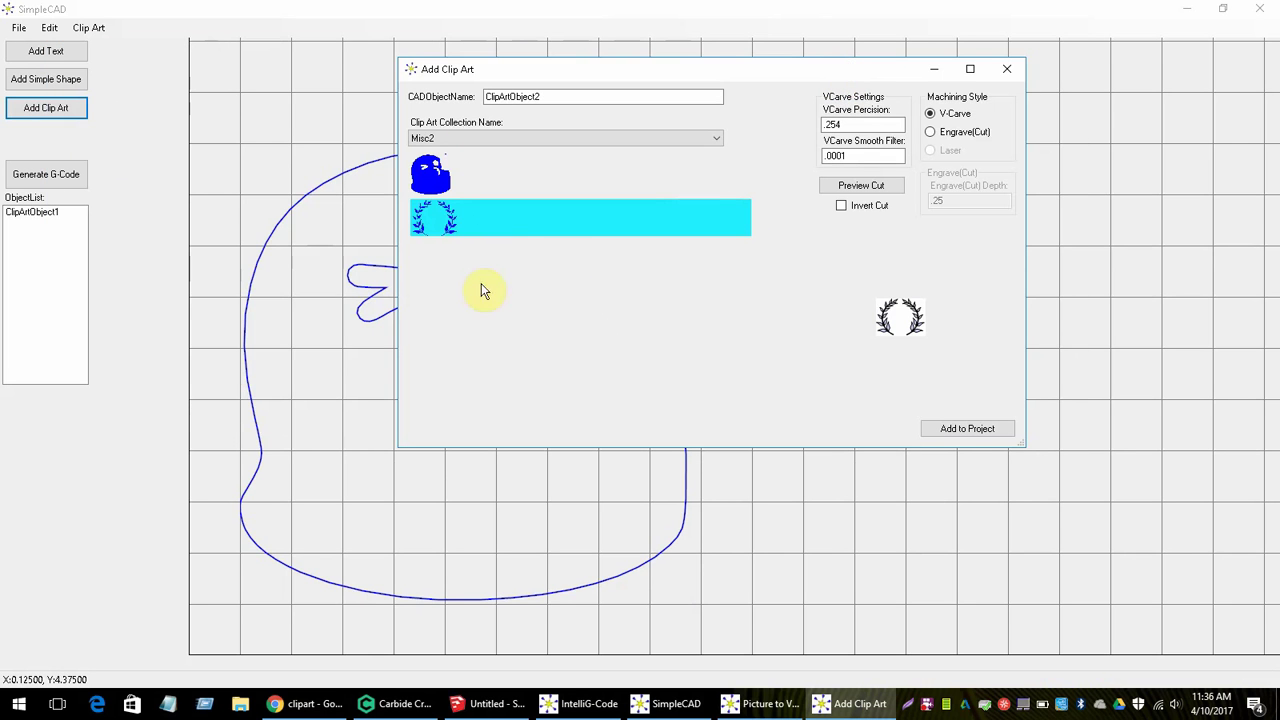
left_click(853, 190)
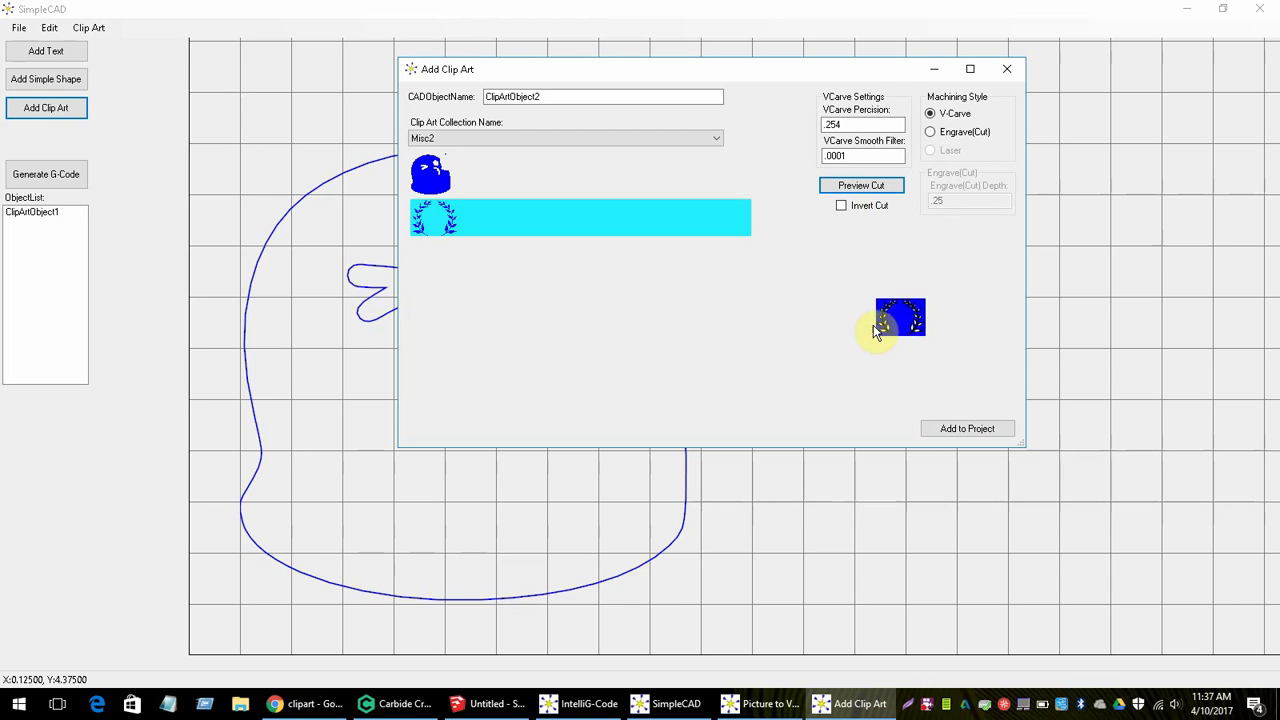
left_click(841, 207)
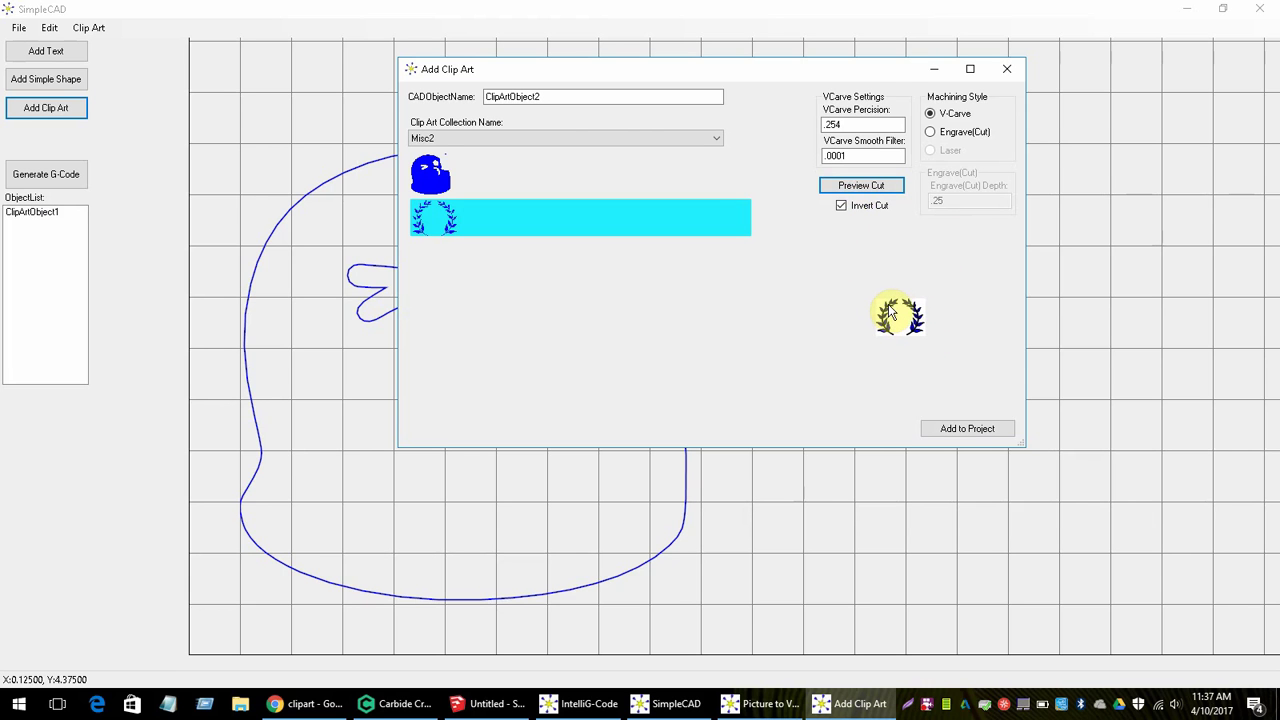
left_click(975, 432)
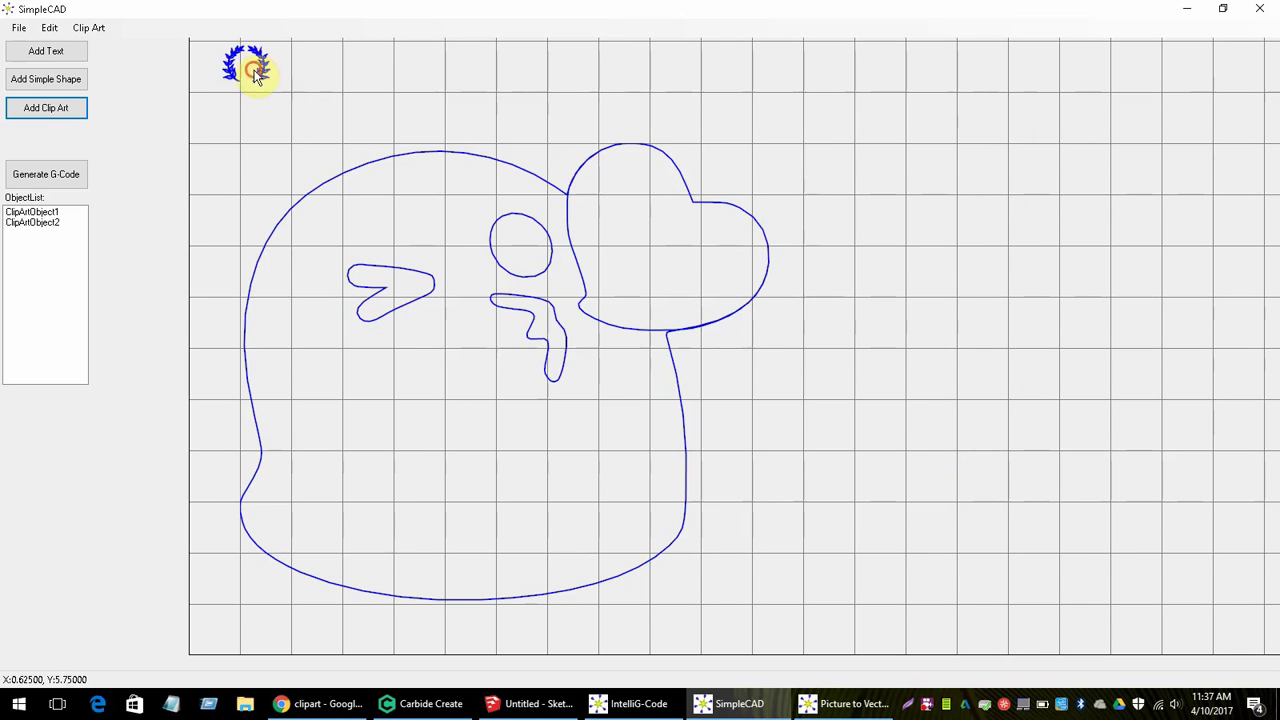
Step: Enlarge the leaf frame until it nearly fills the whole grid, and set it as the background
left_click(251, 68)
left_click_drag(285, 82, 1146, 602)
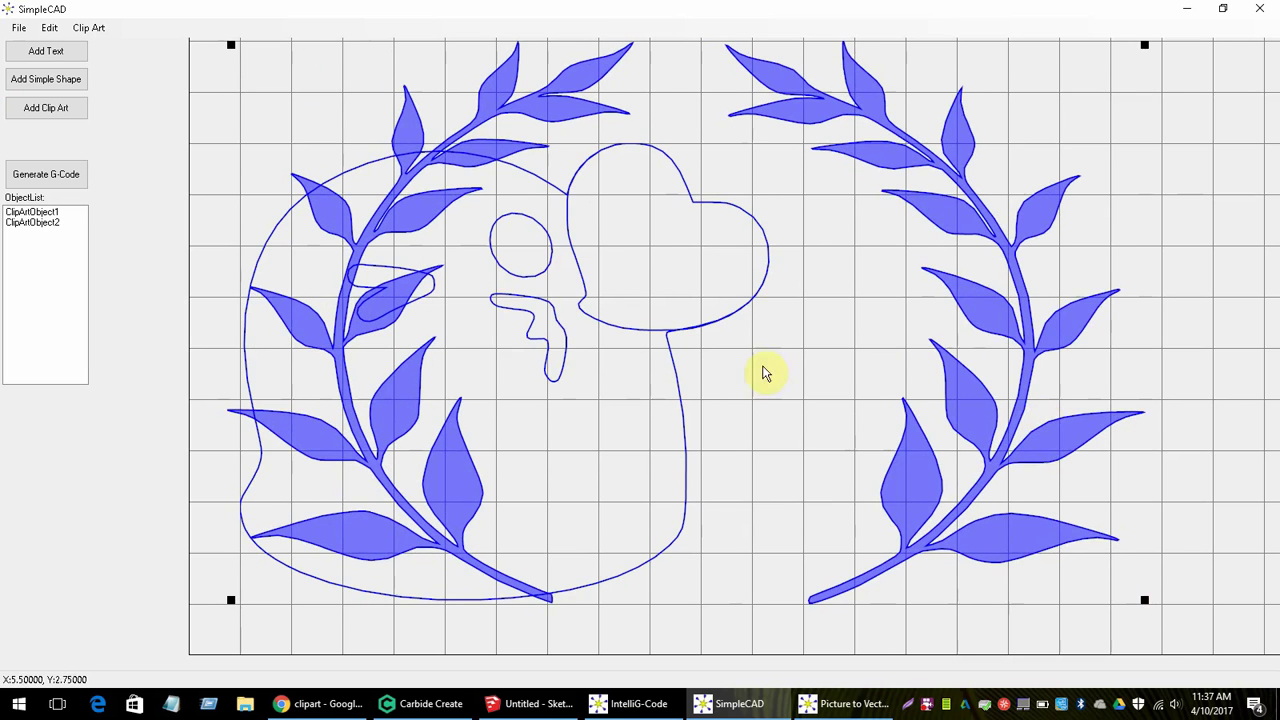
scroll(723, 323, "down", 3)
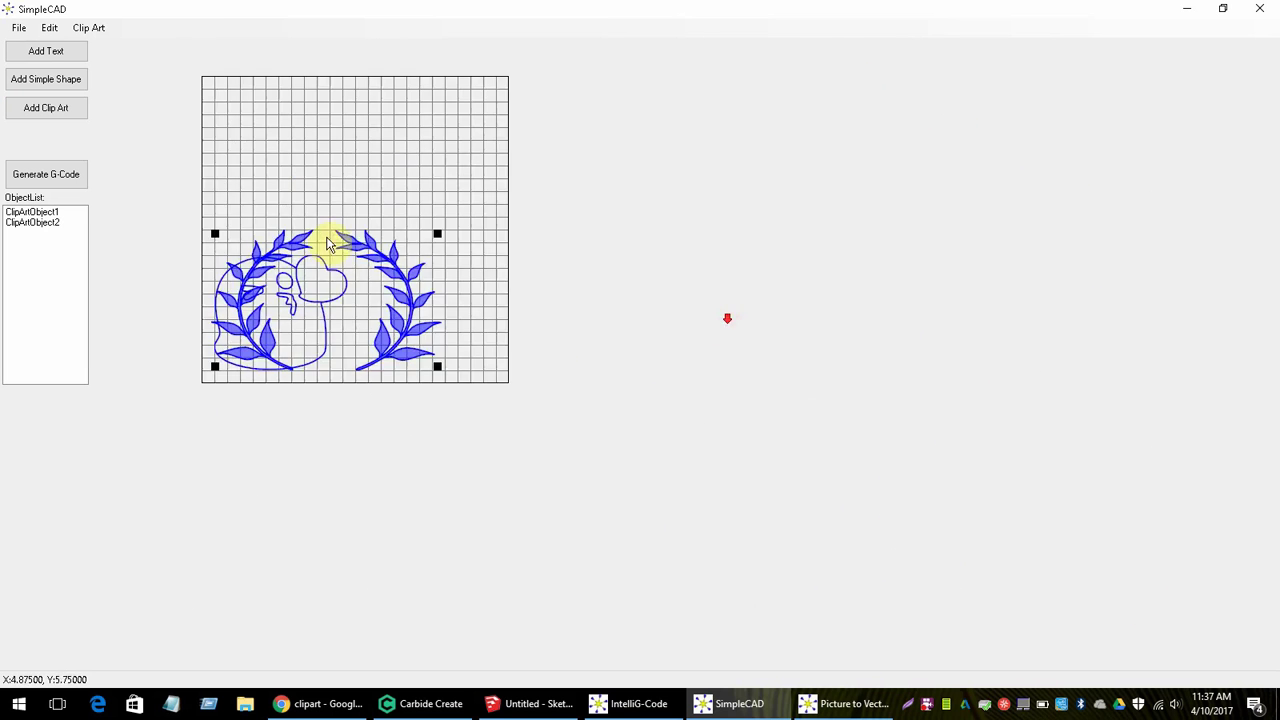
scroll(329, 243, "up", 1)
left_click_drag(716, 291, 826, 63)
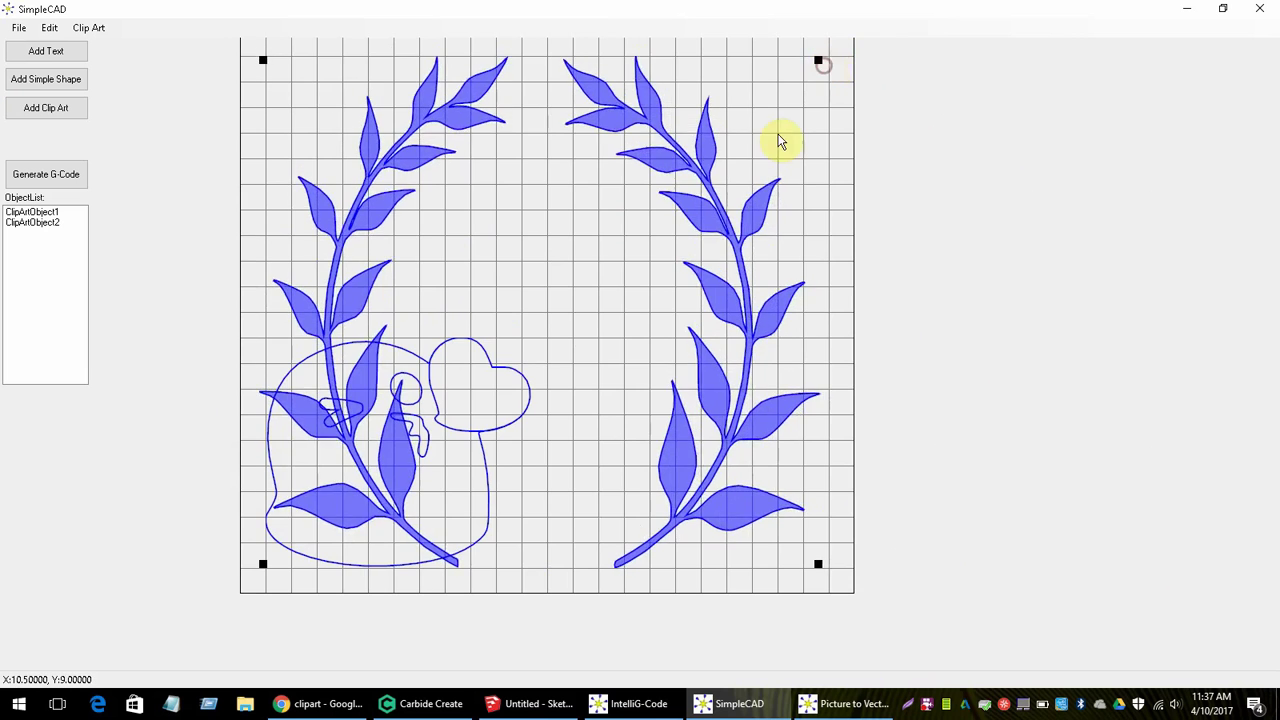
scroll(783, 140, "down", 2)
left_click_drag(490, 120, 494, 94)
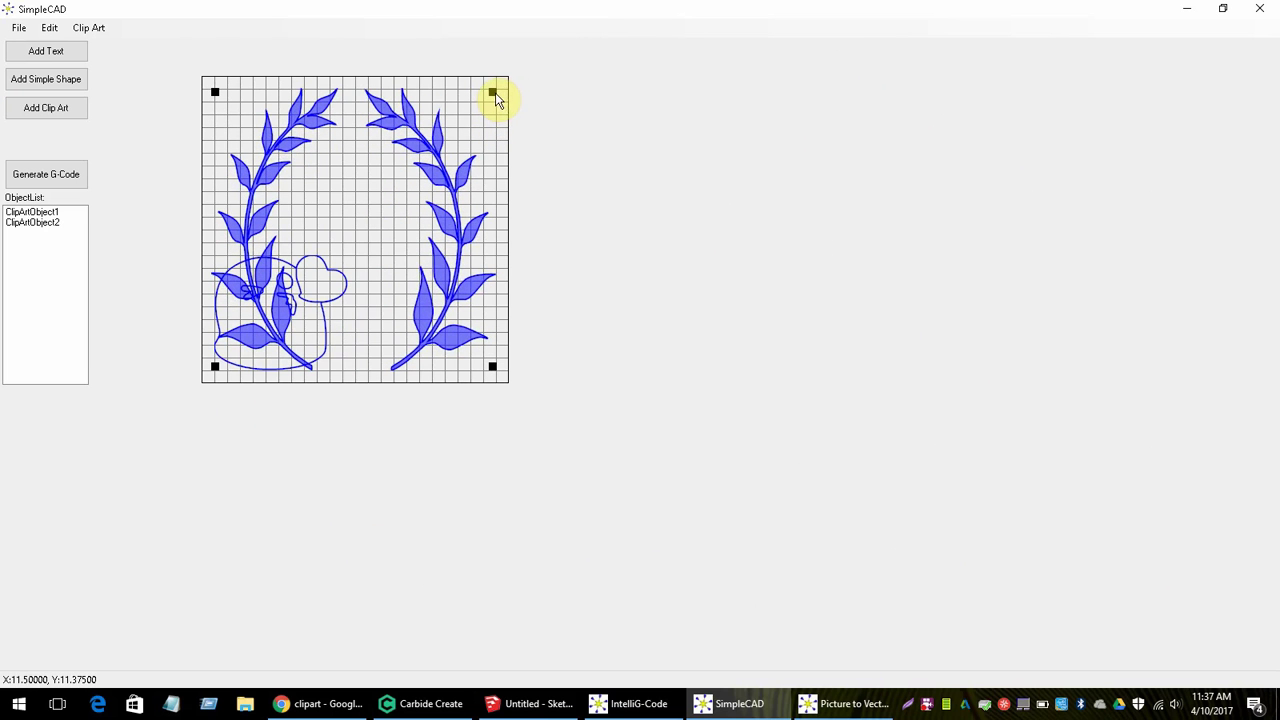
right_click(416, 231)
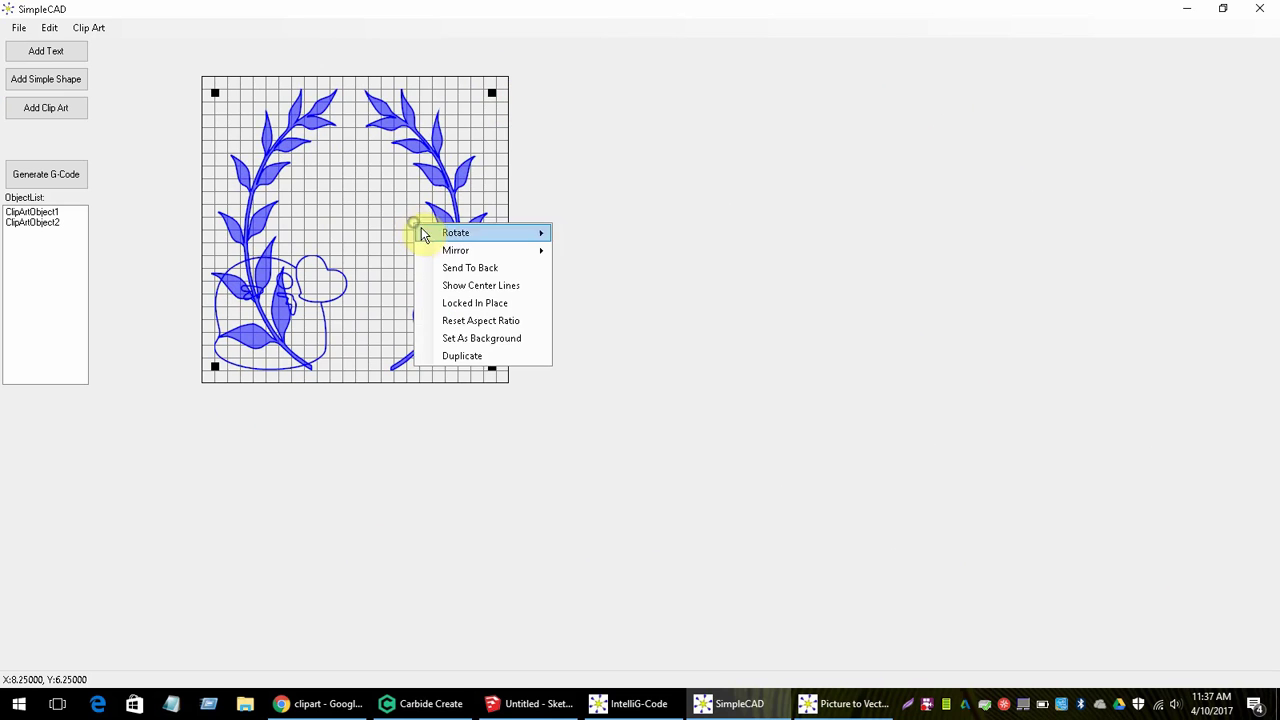
left_click(490, 345)
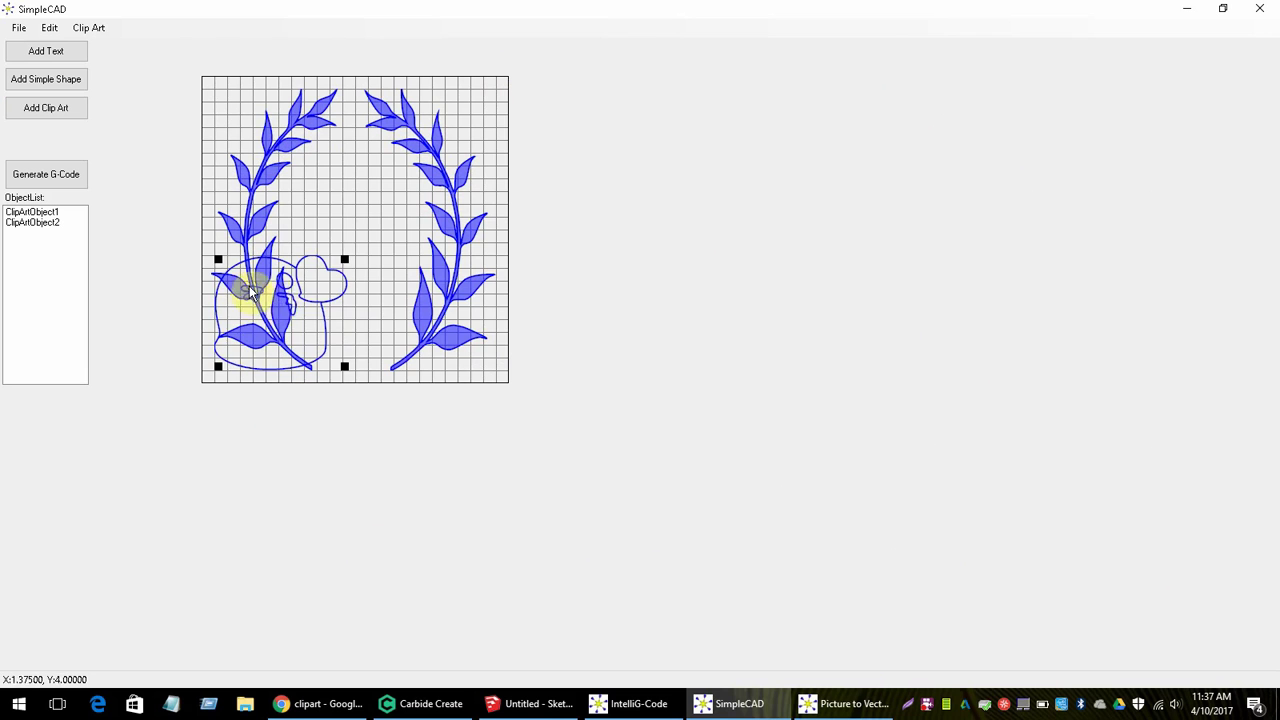
Step: Move the emoji outline into the middle of the leaf frame and shrink it slightly to fit between the branches
left_click_drag(251, 286, 380, 223)
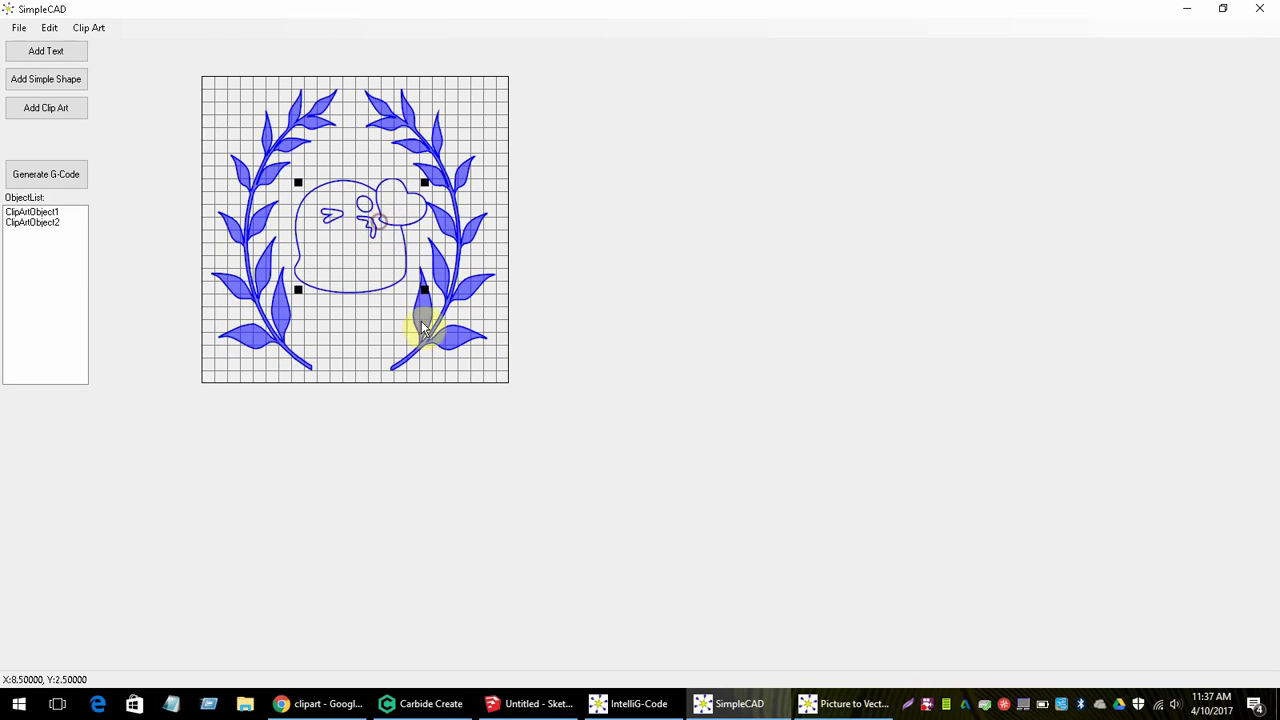
mouse_move(420, 290)
left_mouse_down()
mouse_move(374, 267)
mouse_move(387, 279)
left_mouse_up()
scroll(360, 286, "up", 3)
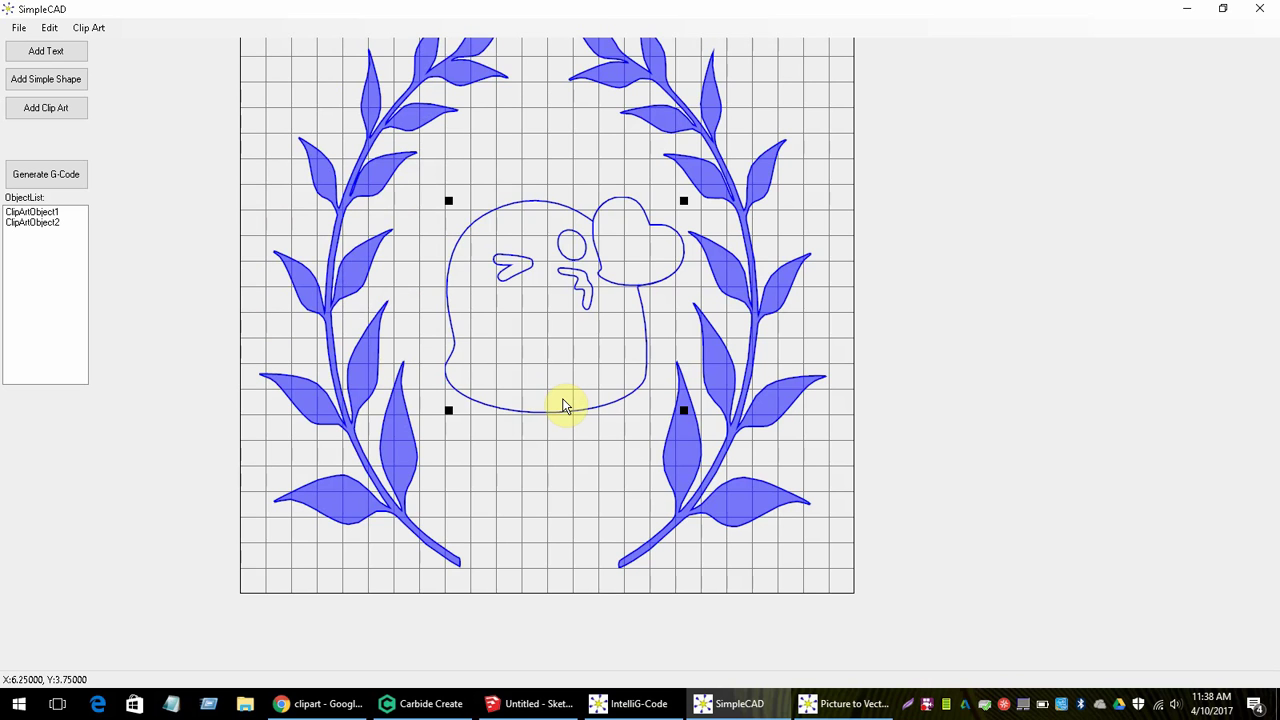
Step: Switch to the Picture to Vector generator and compare the leaf frame's current filter trace, final trace and original image
left_click(845, 703)
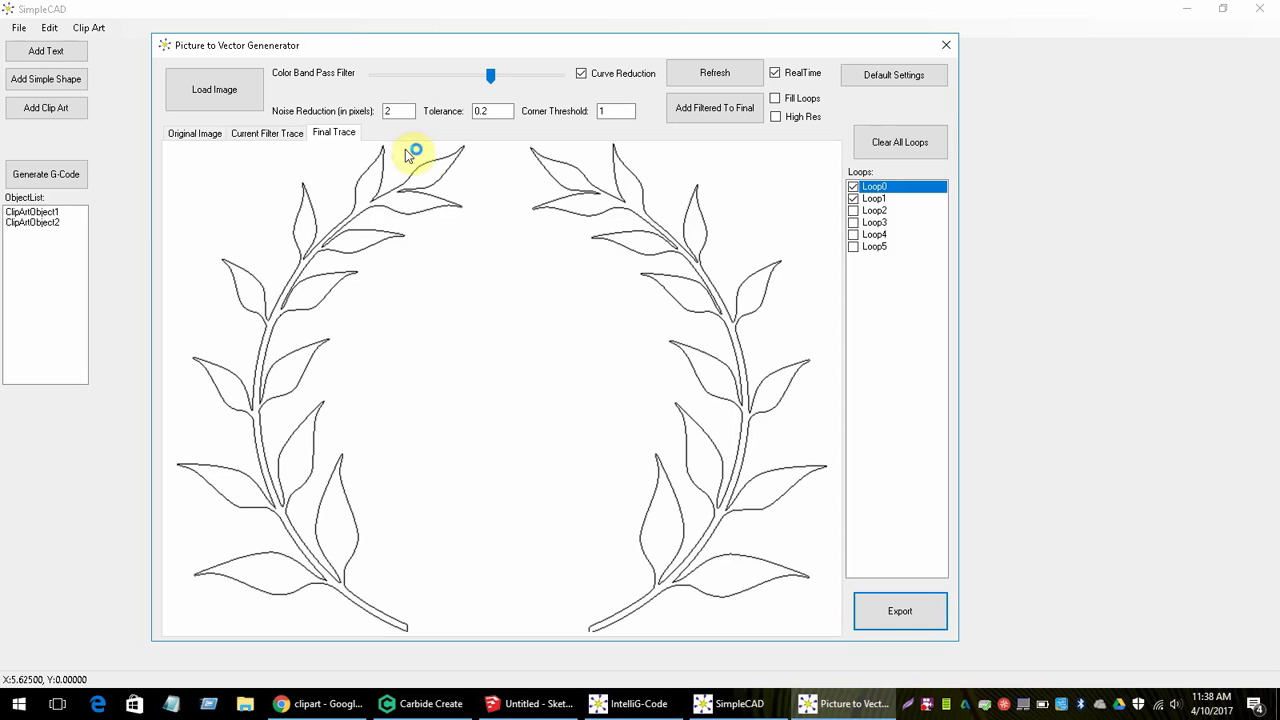
left_click(276, 135)
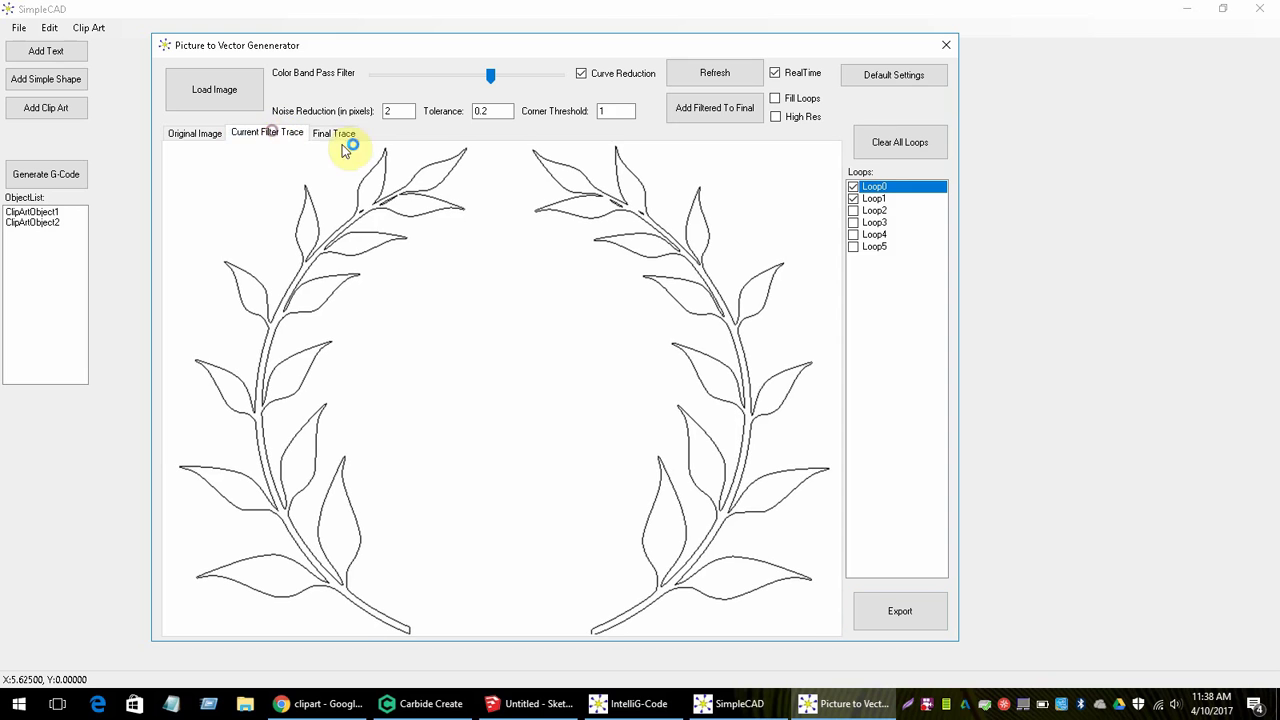
left_click(332, 135)
left_click(266, 134)
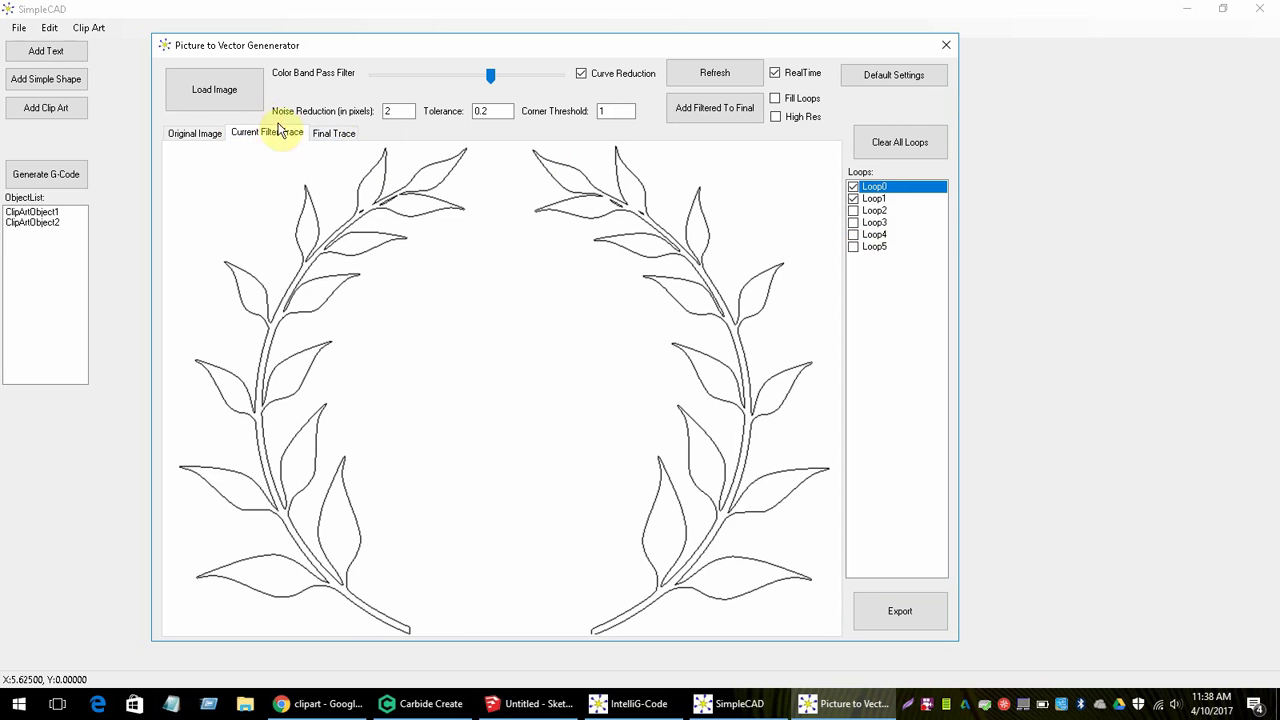
left_click(334, 134)
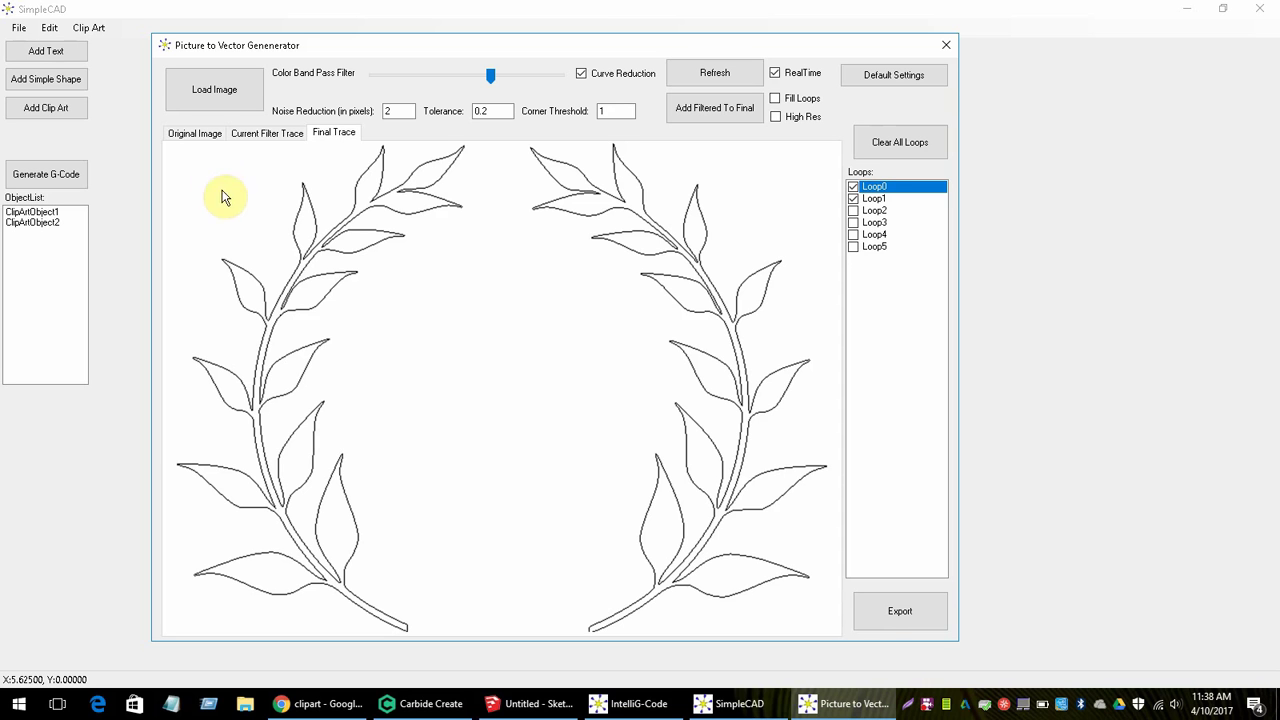
left_click(195, 133)
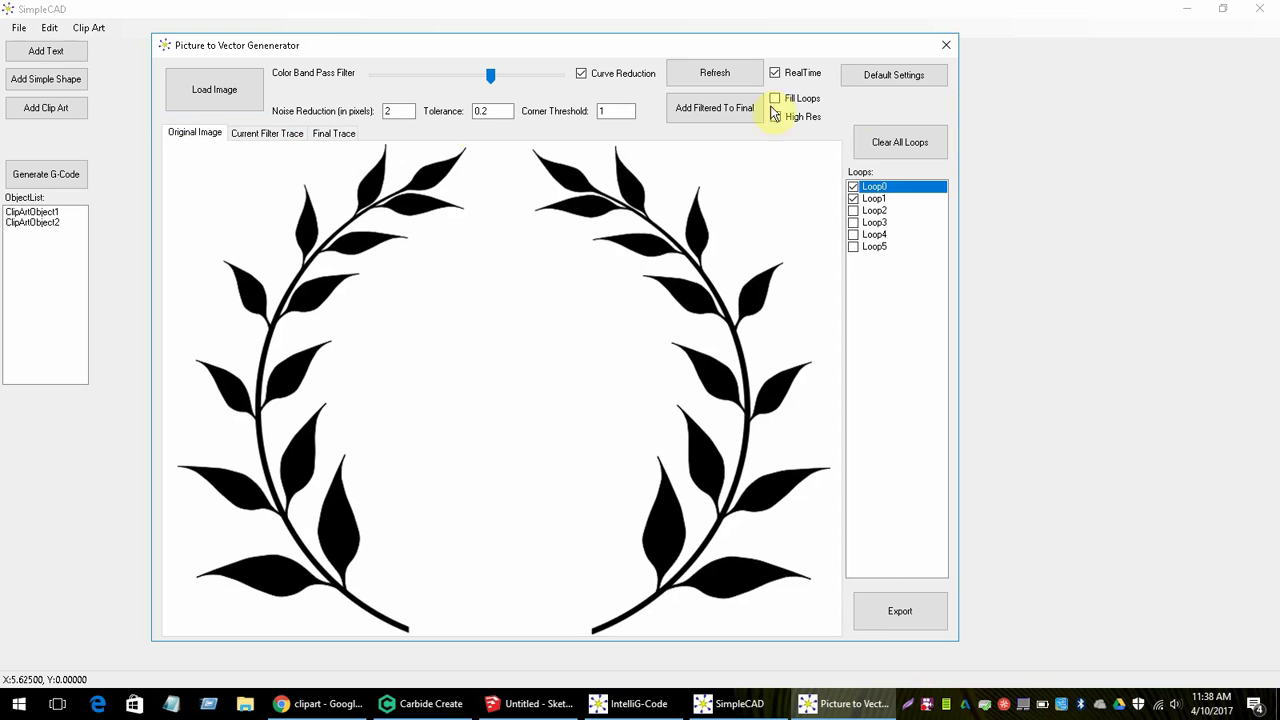
Step: Clear all the leaf frame loops and load butterfly.jpg from the Pictures folder
left_click(902, 147)
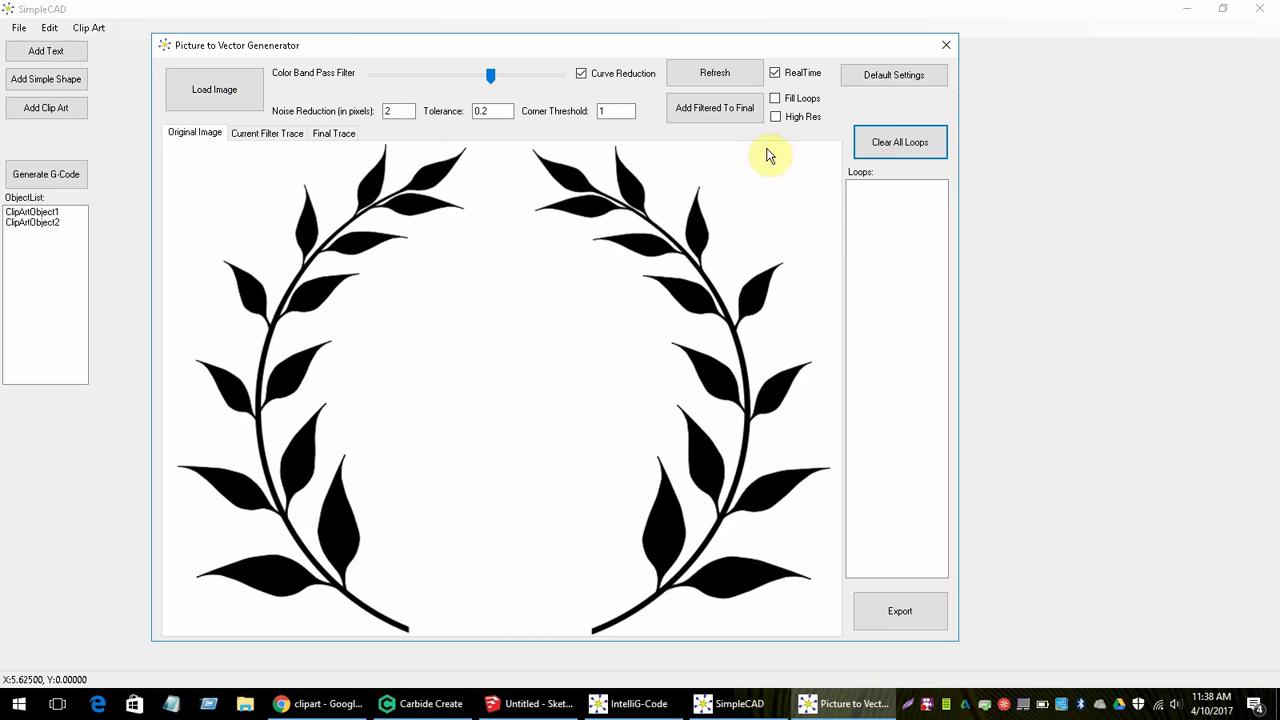
left_click(225, 90)
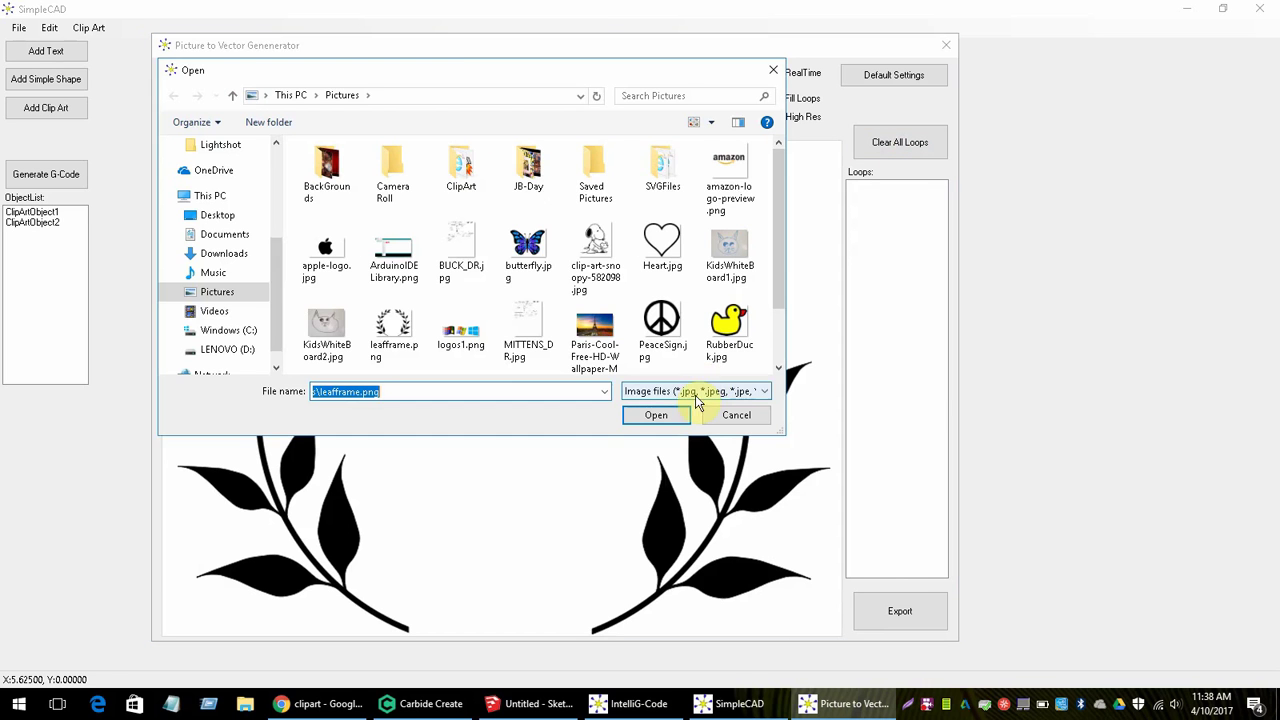
left_click(521, 256)
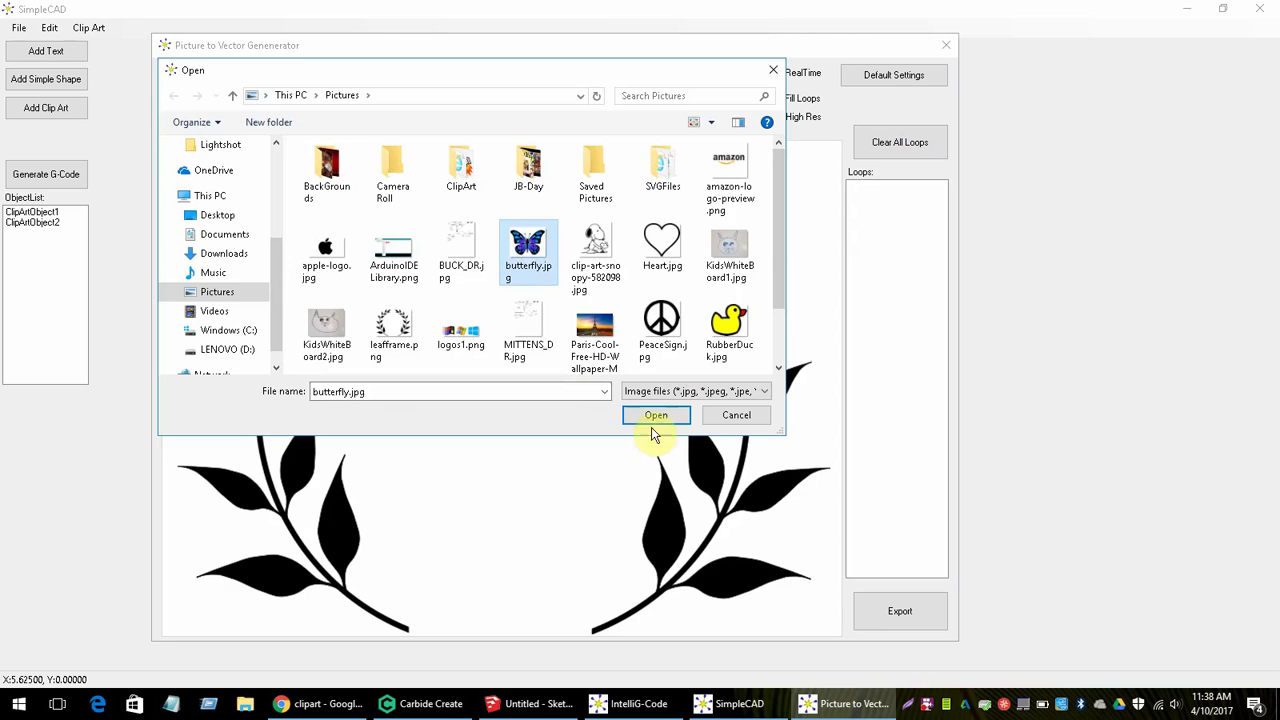
left_click(655, 415)
Step: Lower the color band pass filter until the butterfly's wing patterns are traced cleanly, and add that result to the final trace
left_click(265, 134)
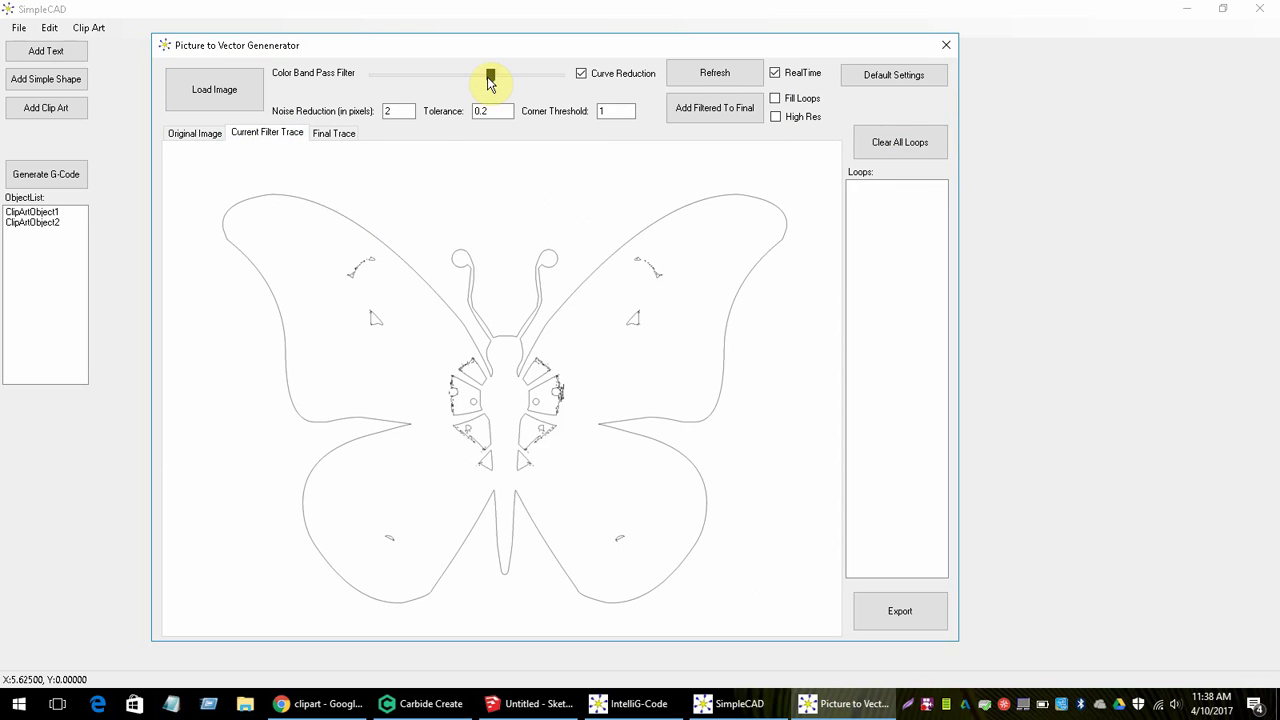
left_click_drag(485, 83, 472, 83)
left_click(447, 80)
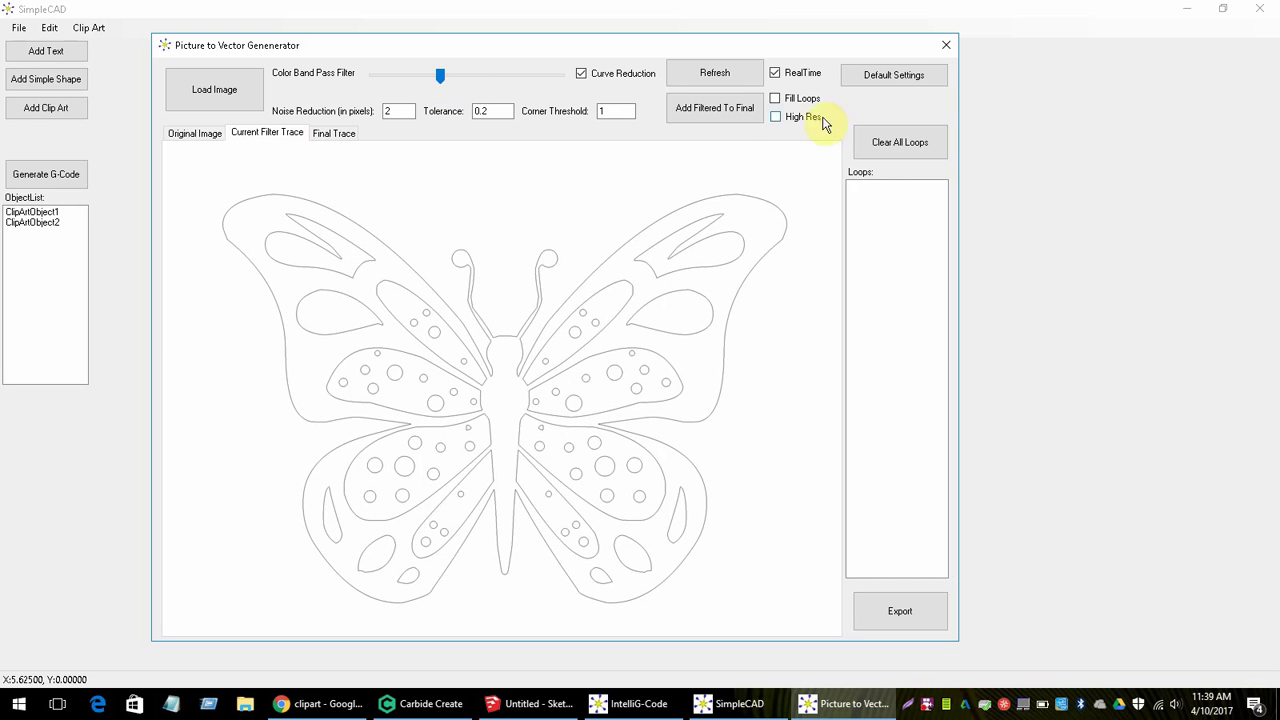
left_click(714, 110)
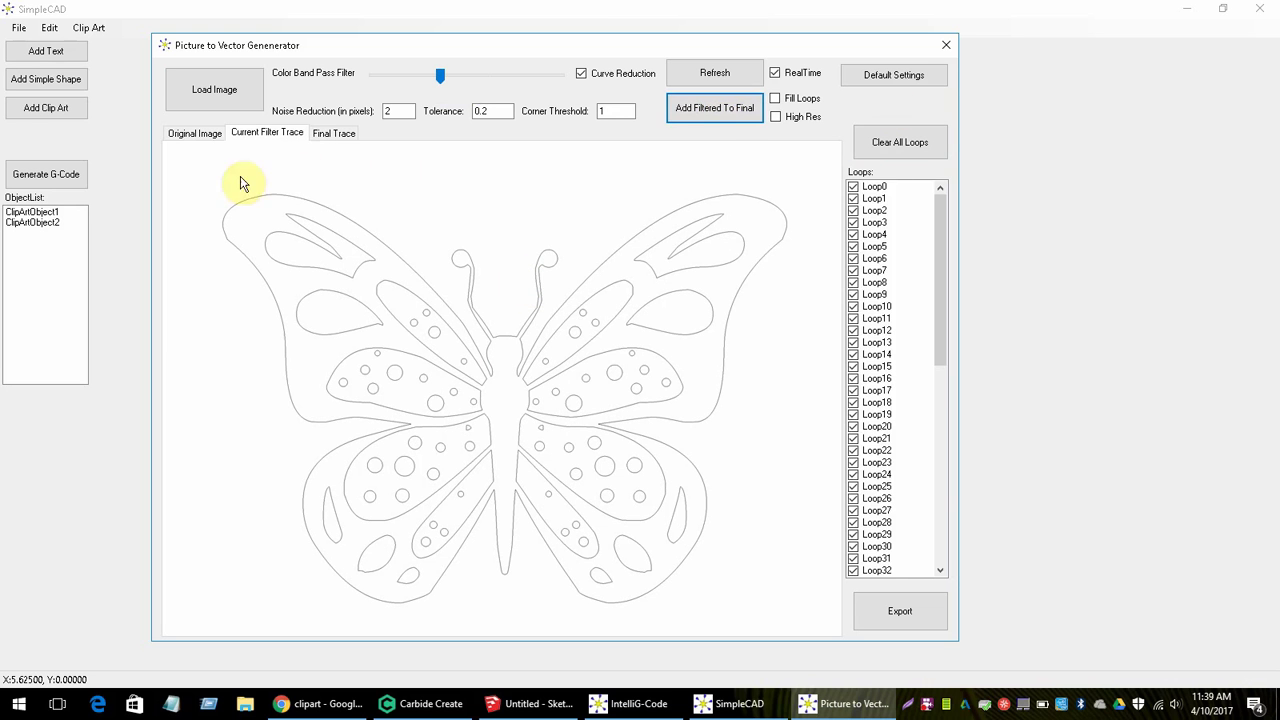
left_click(333, 132)
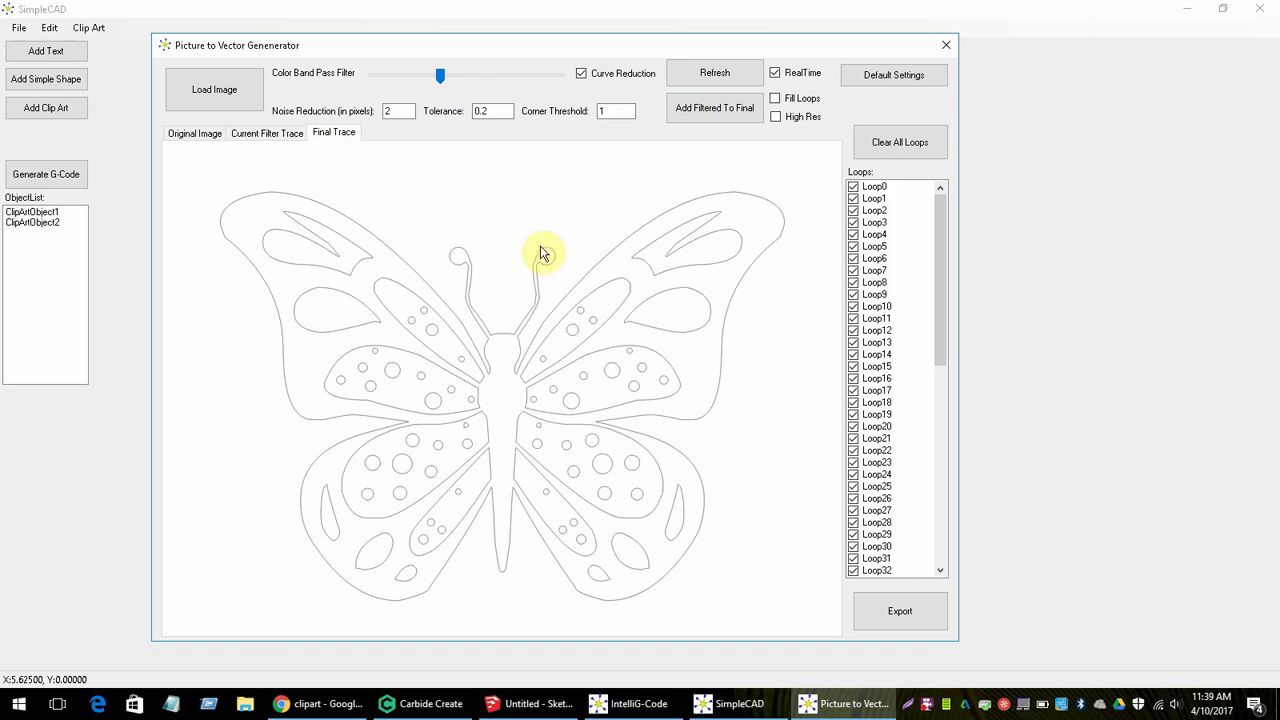
Step: Export the butterfly's final trace to the existing clip art collection Misc2
left_click_drag(677, 43, 784, 2)
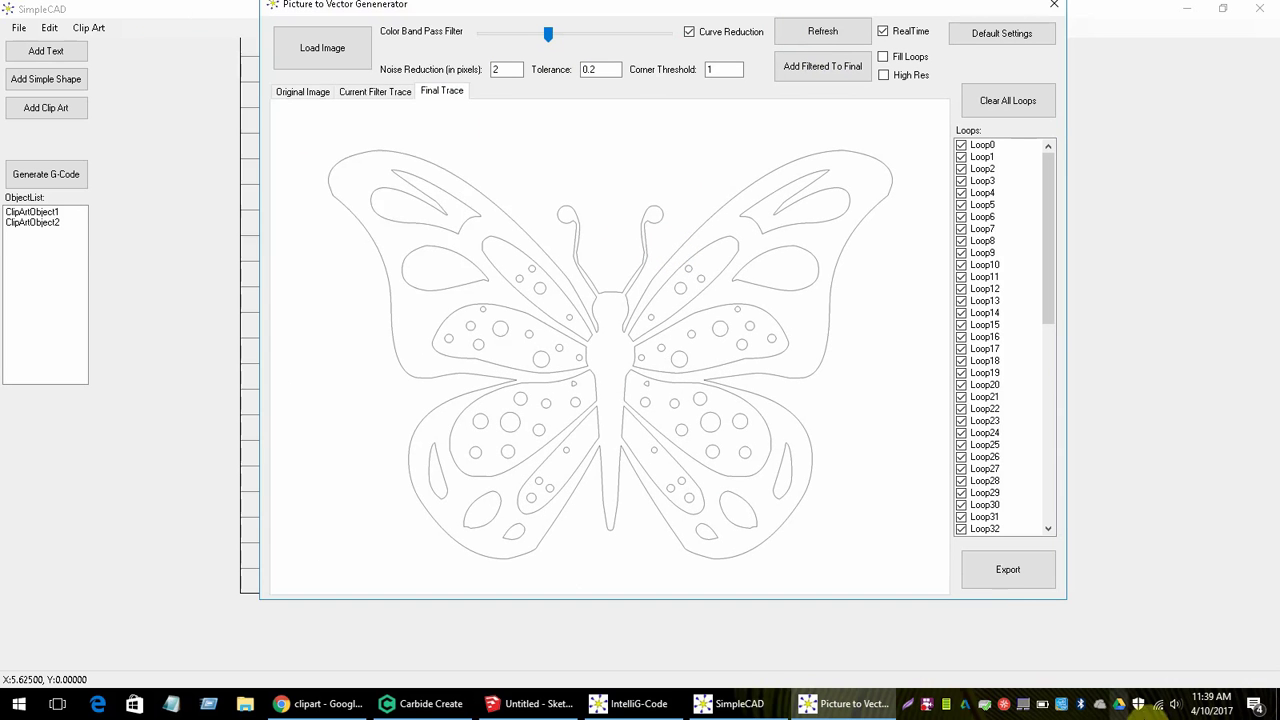
left_click(1005, 575)
left_click(381, 127)
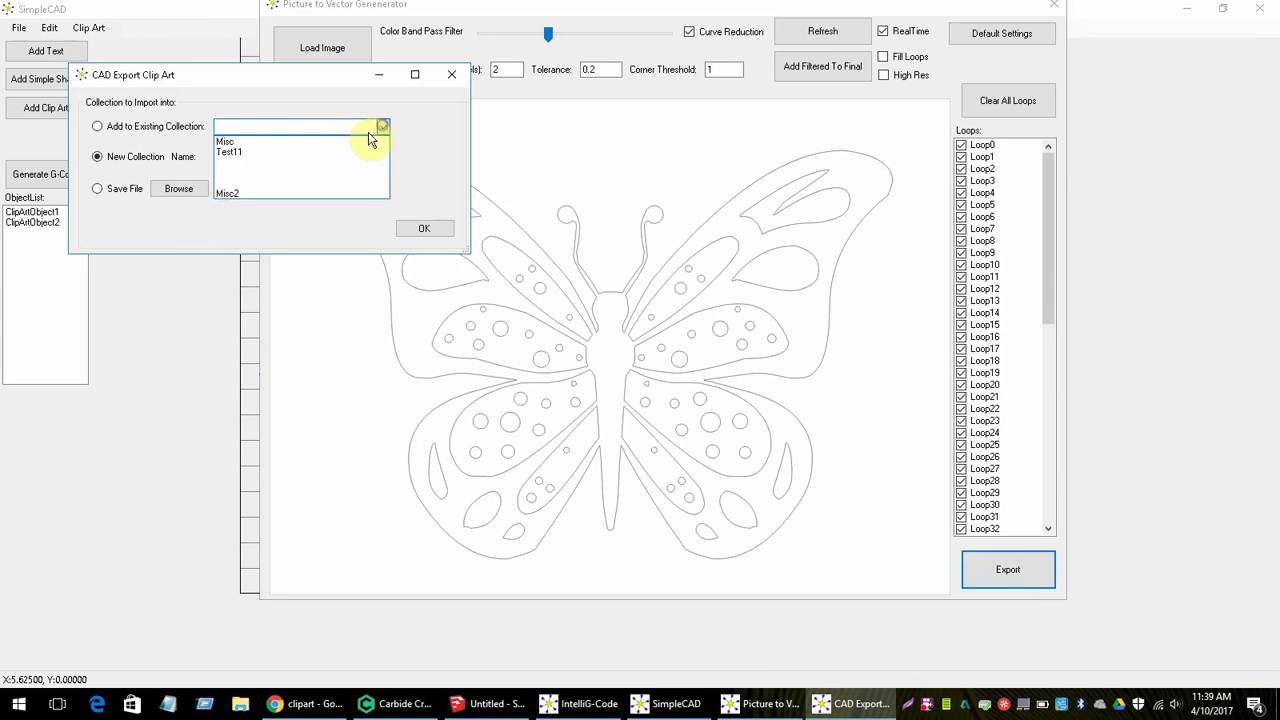
left_click(229, 190)
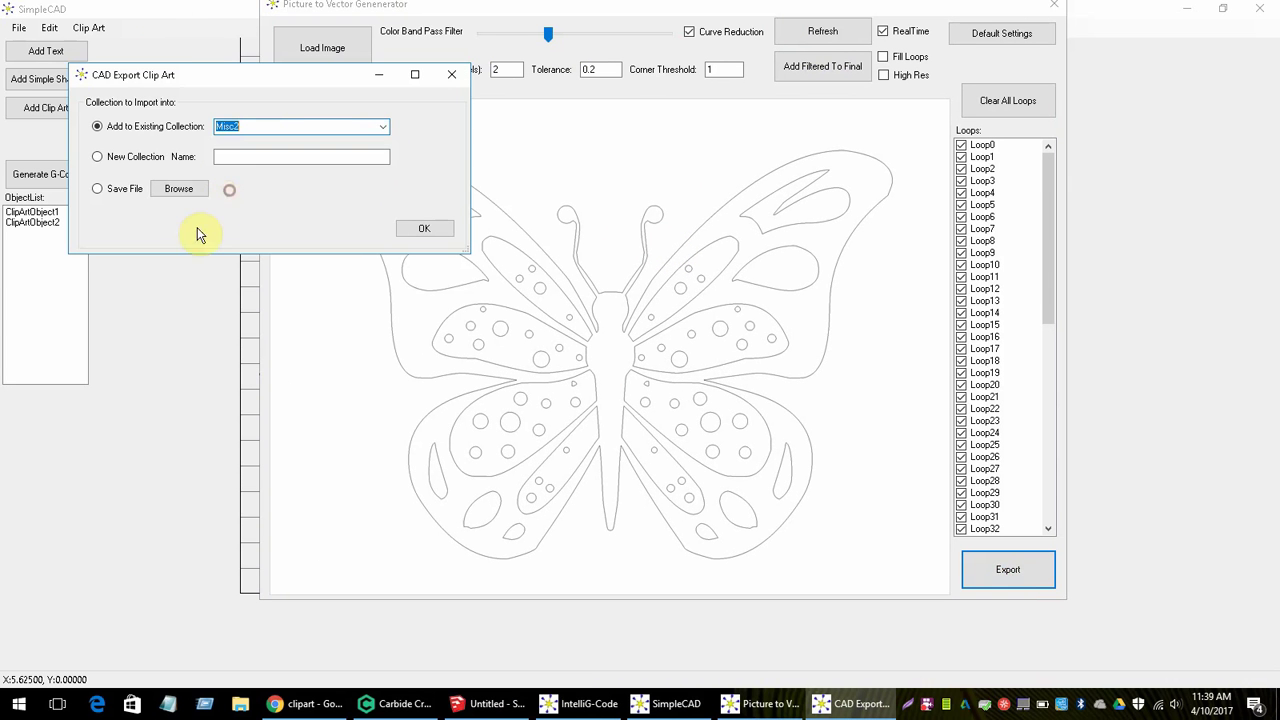
left_click(420, 233)
left_click(651, 402)
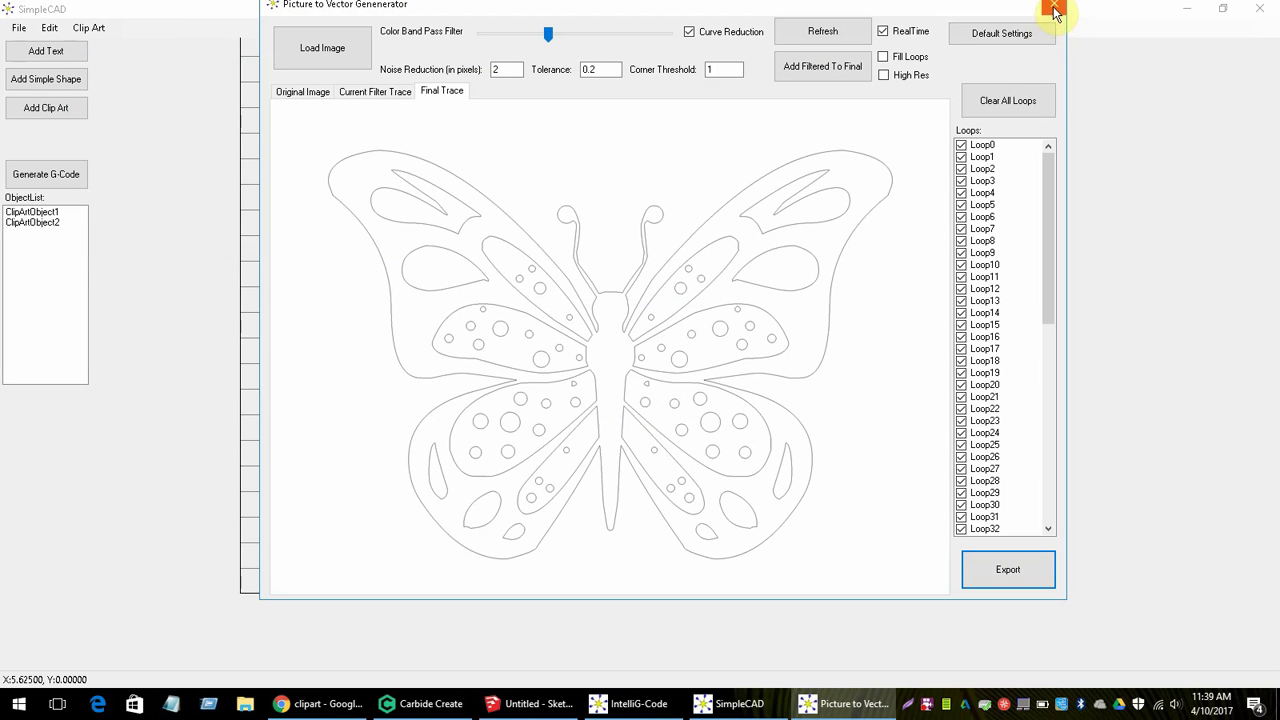
Step: Load the black-and-white chicken JPG from the ClipArt folder inside Pictures as the new image to trace
left_click(302, 91)
left_click(322, 48)
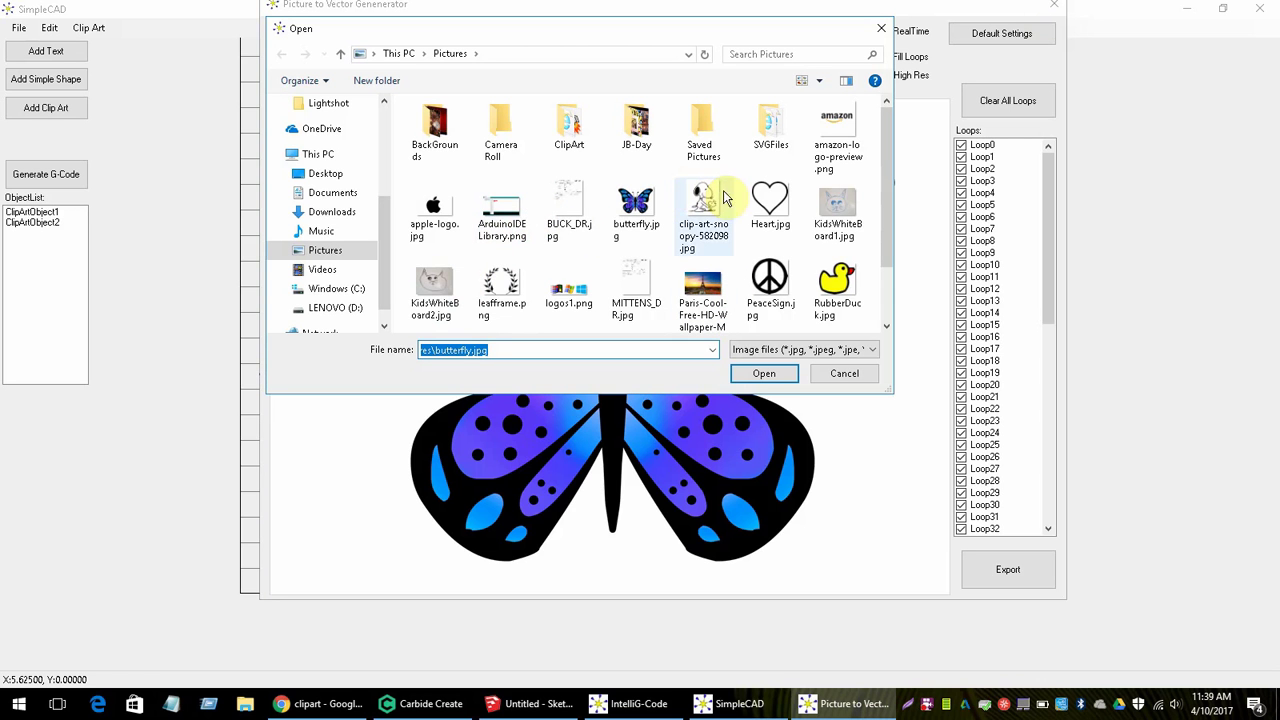
left_click(768, 200)
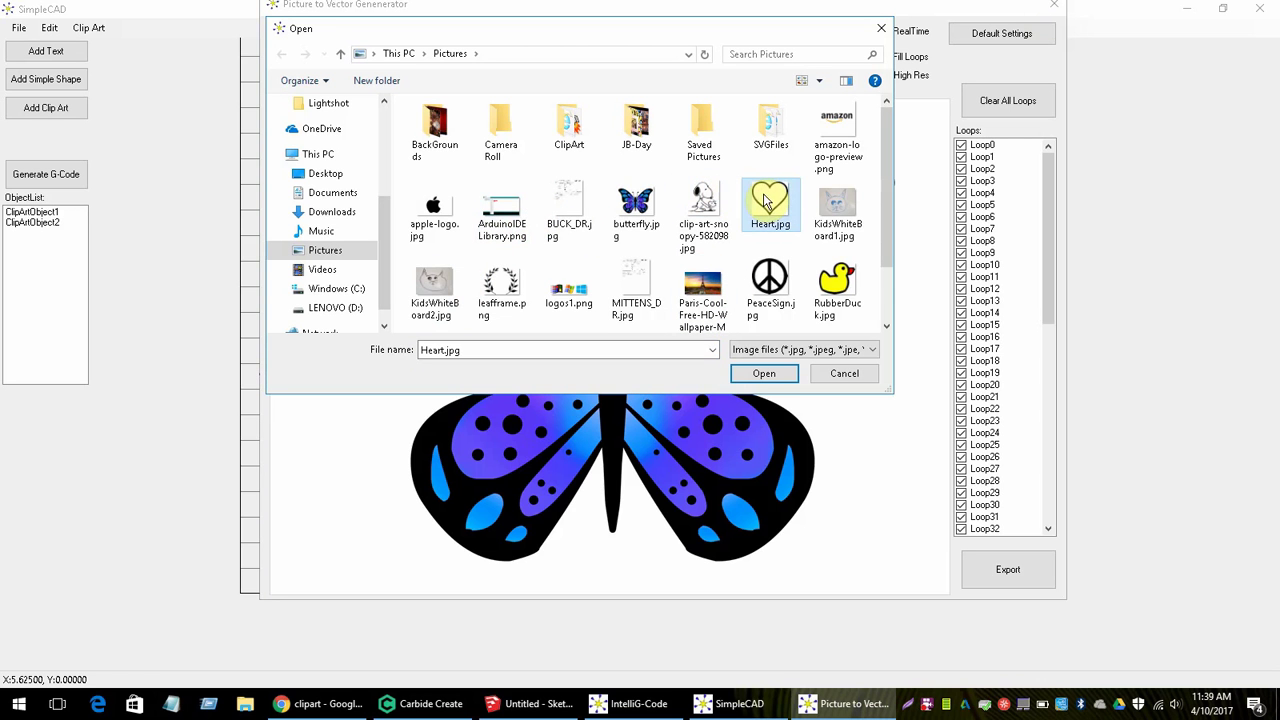
double_click(567, 125)
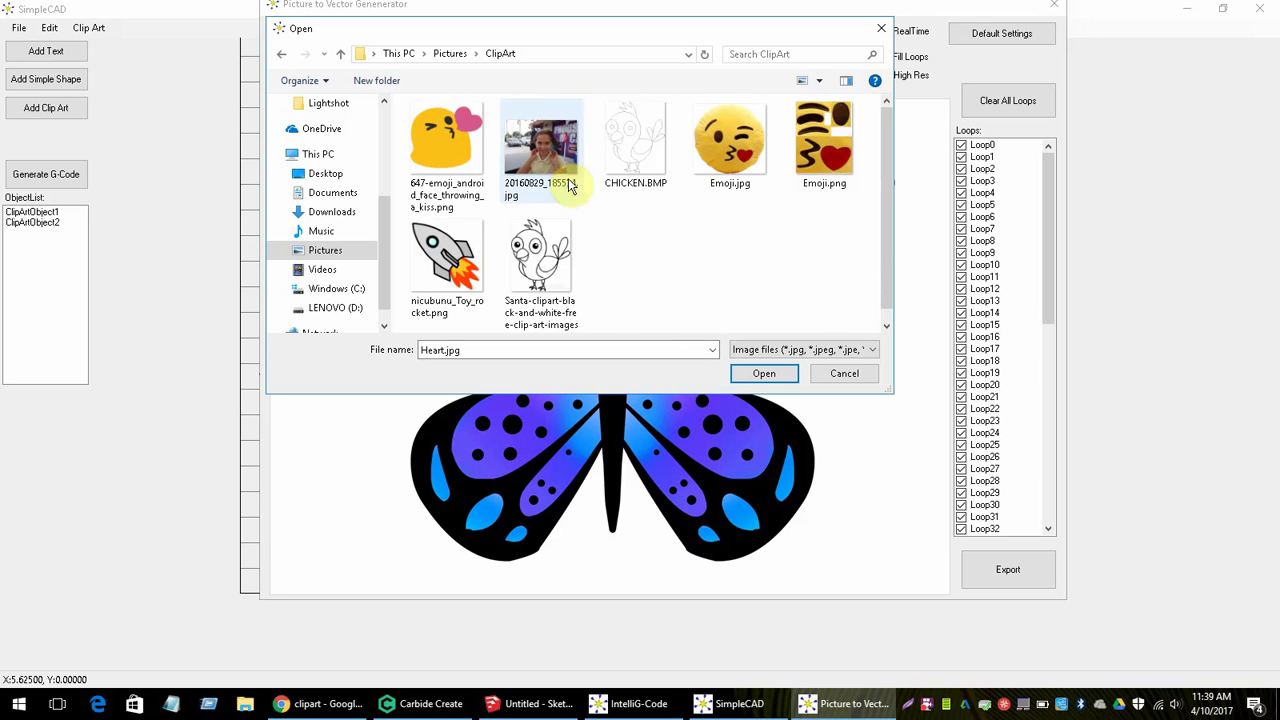
left_click(536, 258)
left_click(761, 374)
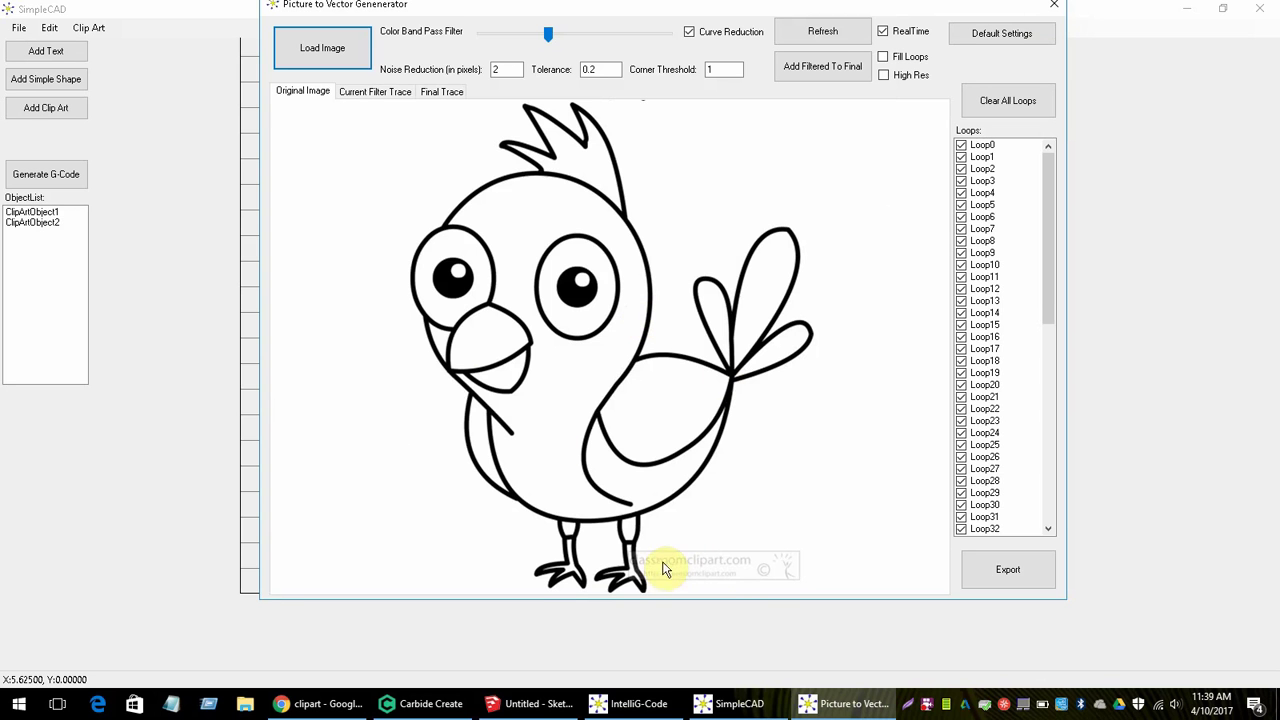
Step: Clear all the butterfly loops, add the chicken's current filter trace to the final trace and display it
left_click(370, 91)
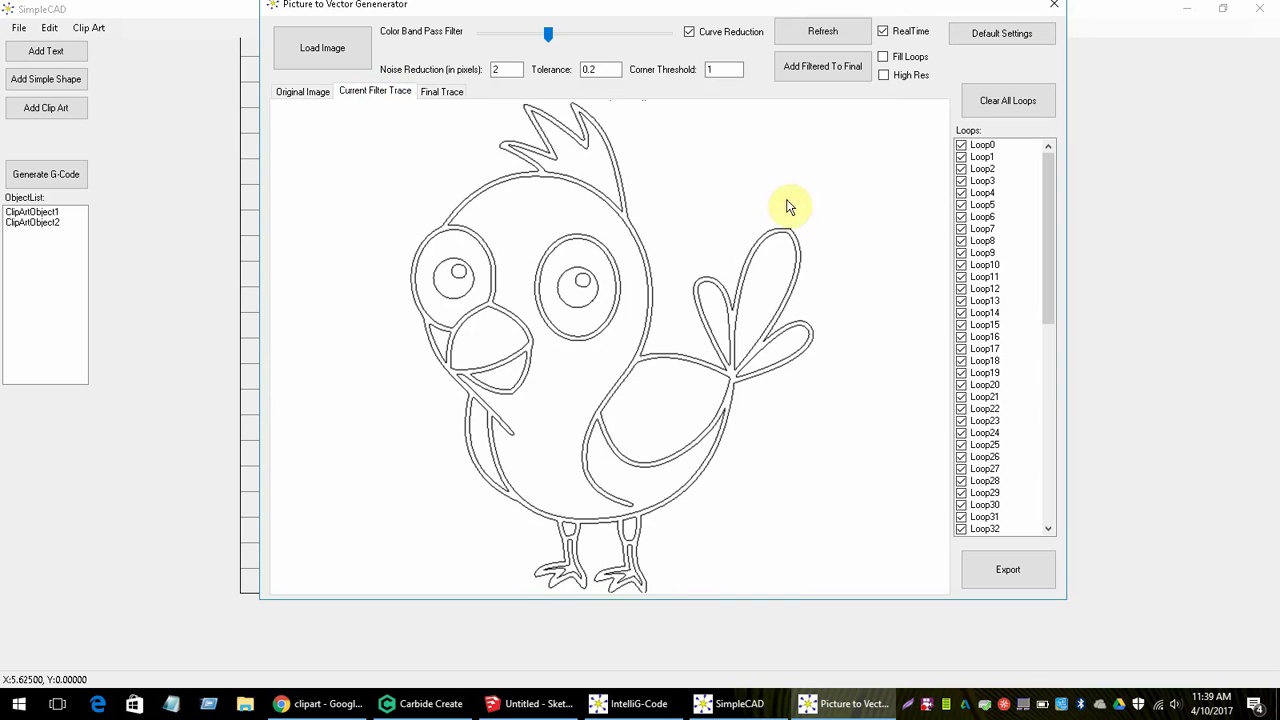
left_click(1004, 112)
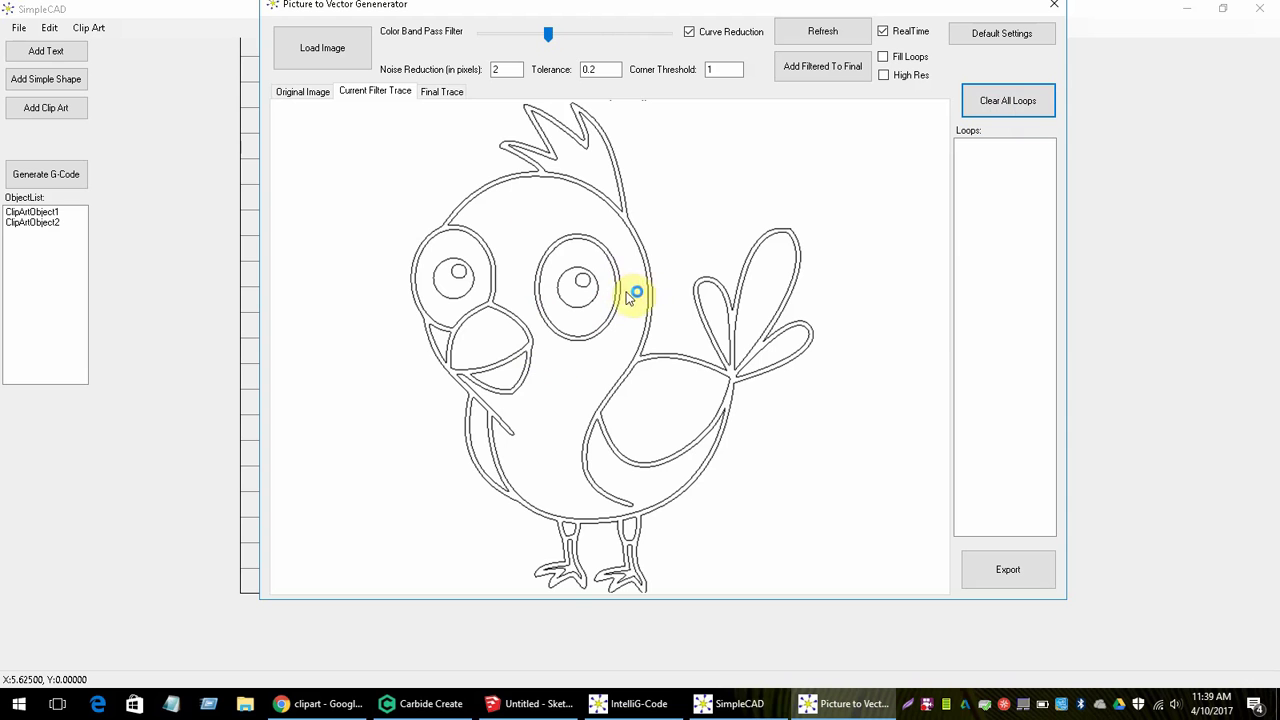
left_click(588, 260)
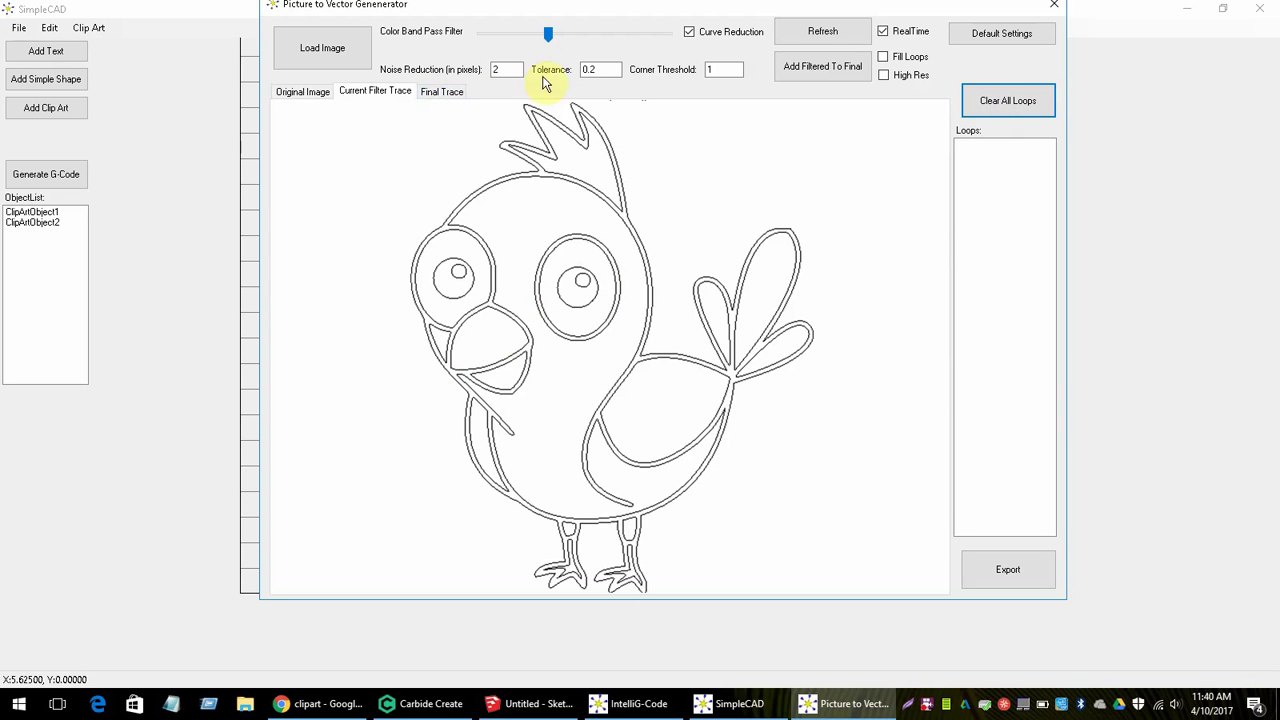
left_click(836, 70)
left_click(428, 97)
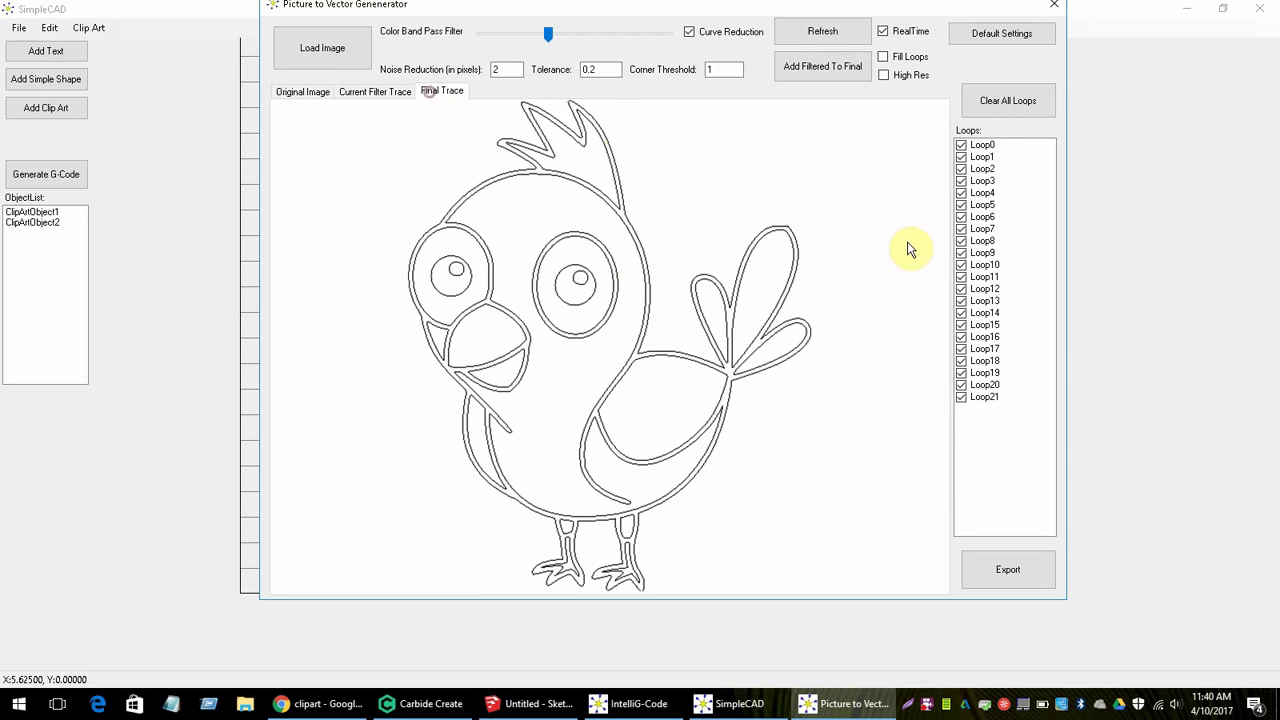
Step: Exclude Loop15 through Loop21 from the chicken's final trace
left_click(959, 397)
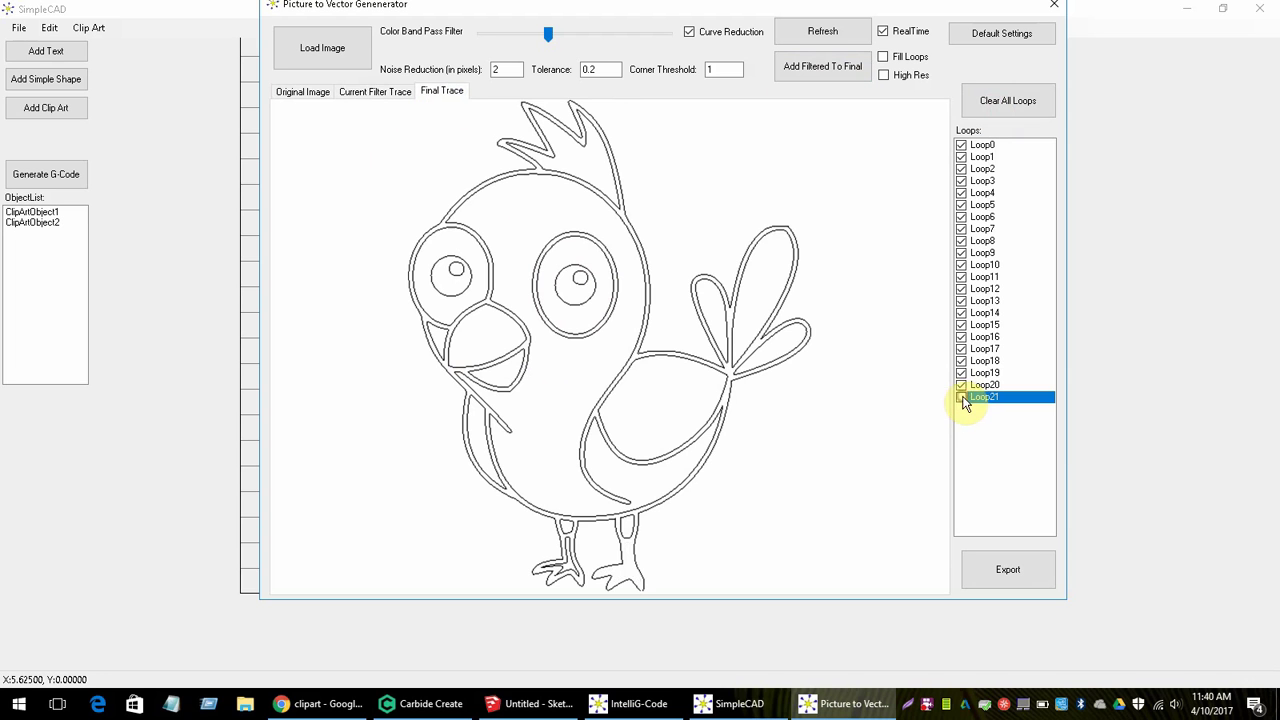
left_click(961, 385)
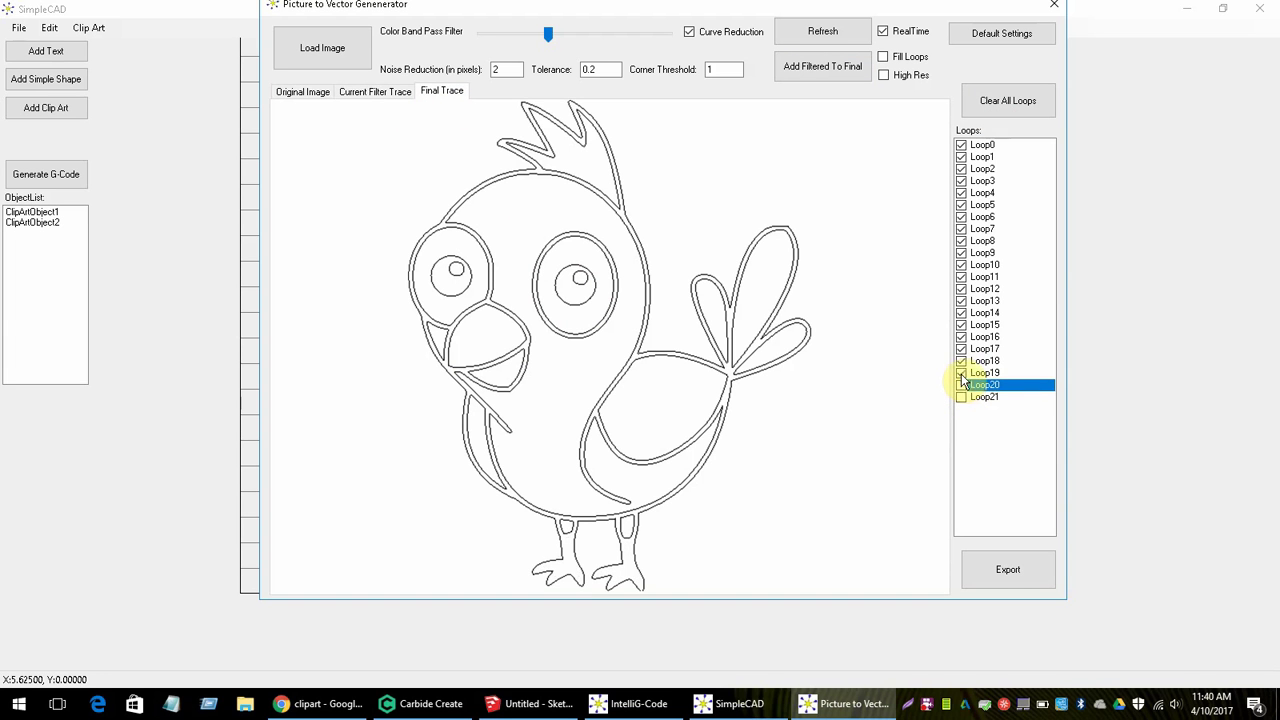
left_click(961, 373)
left_click(961, 361)
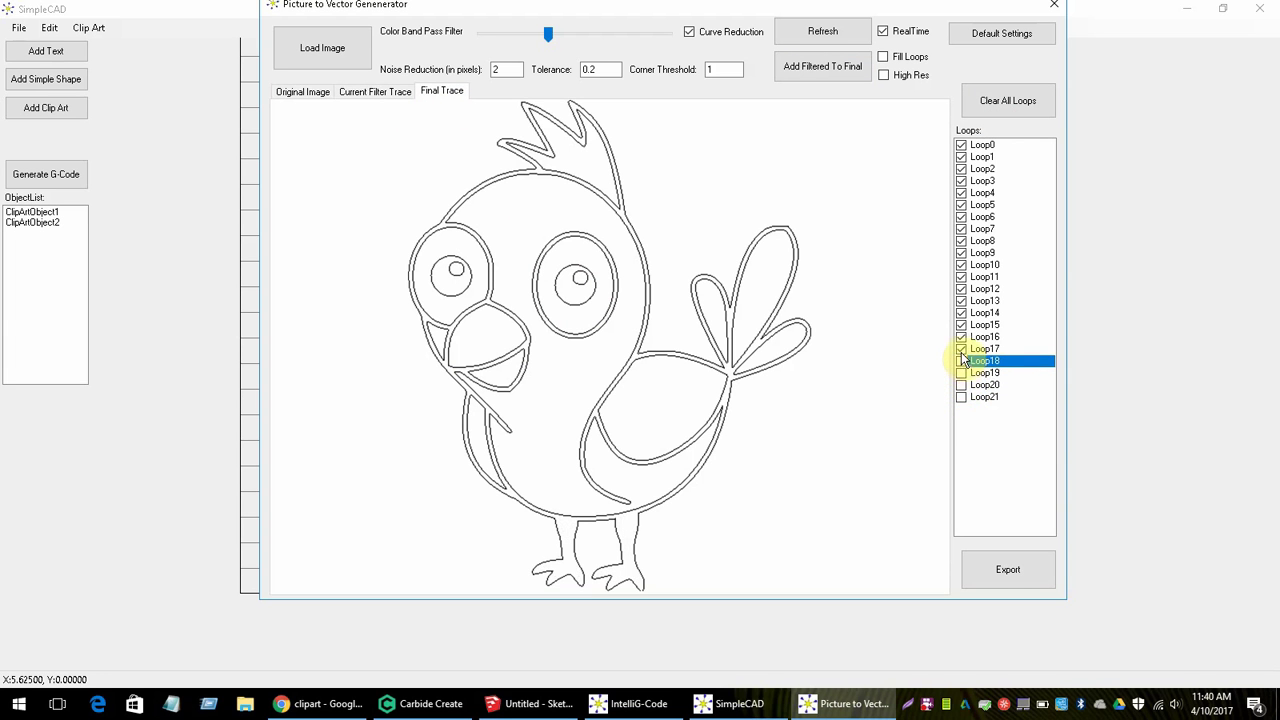
left_click(961, 349)
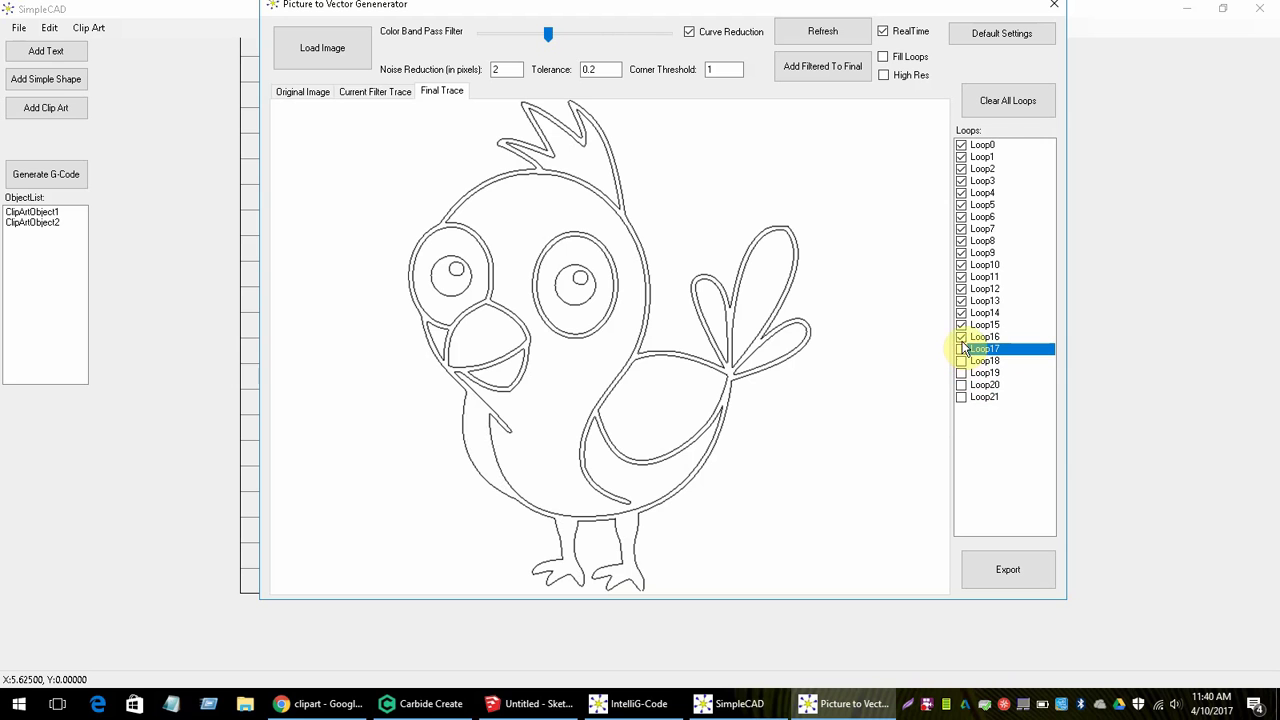
left_click(961, 337)
left_click(961, 326)
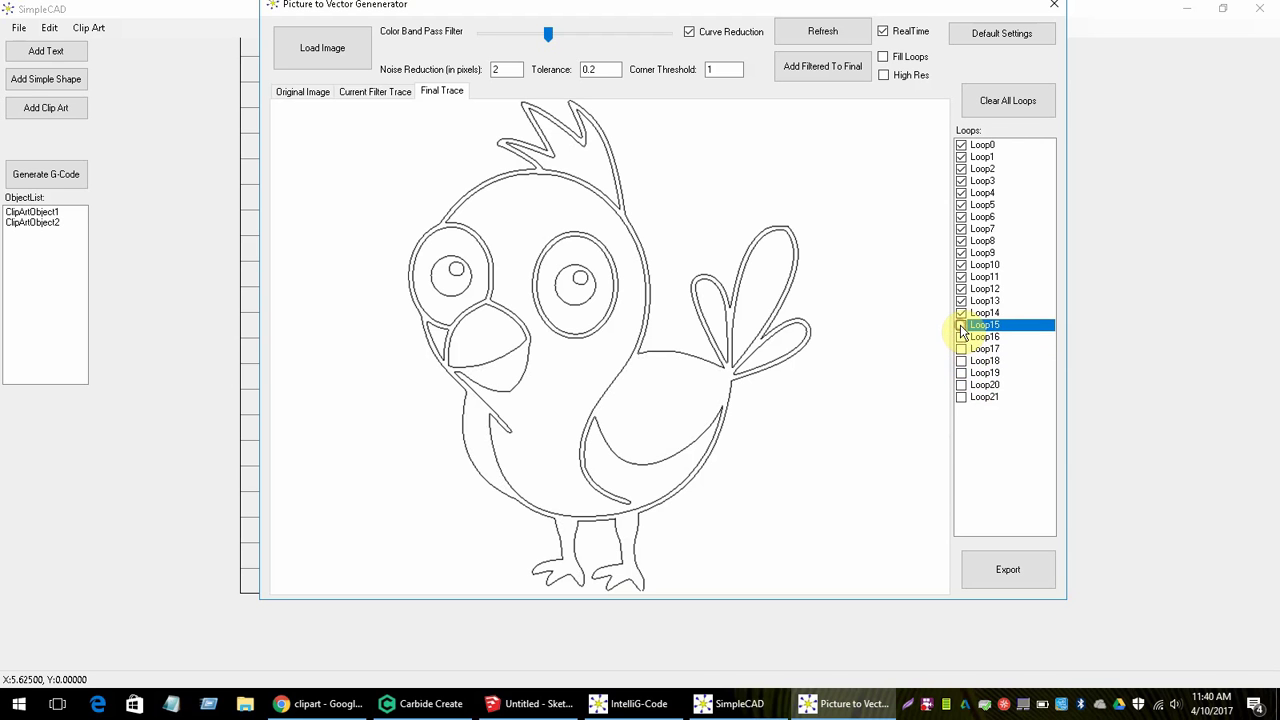
Step: Exclude Loop1, Loop2, Loop4 and Loop5 from the chicken's final trace, keeping Loop3 included
left_click(960, 158)
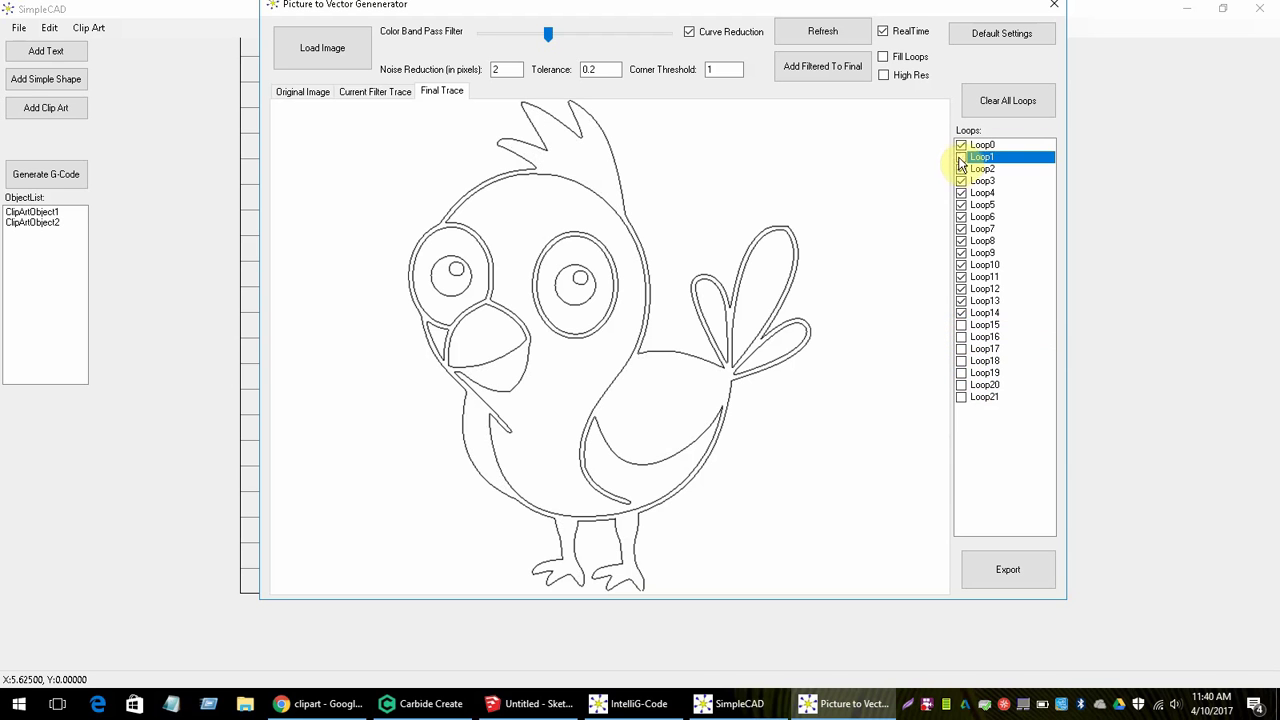
left_click(961, 170)
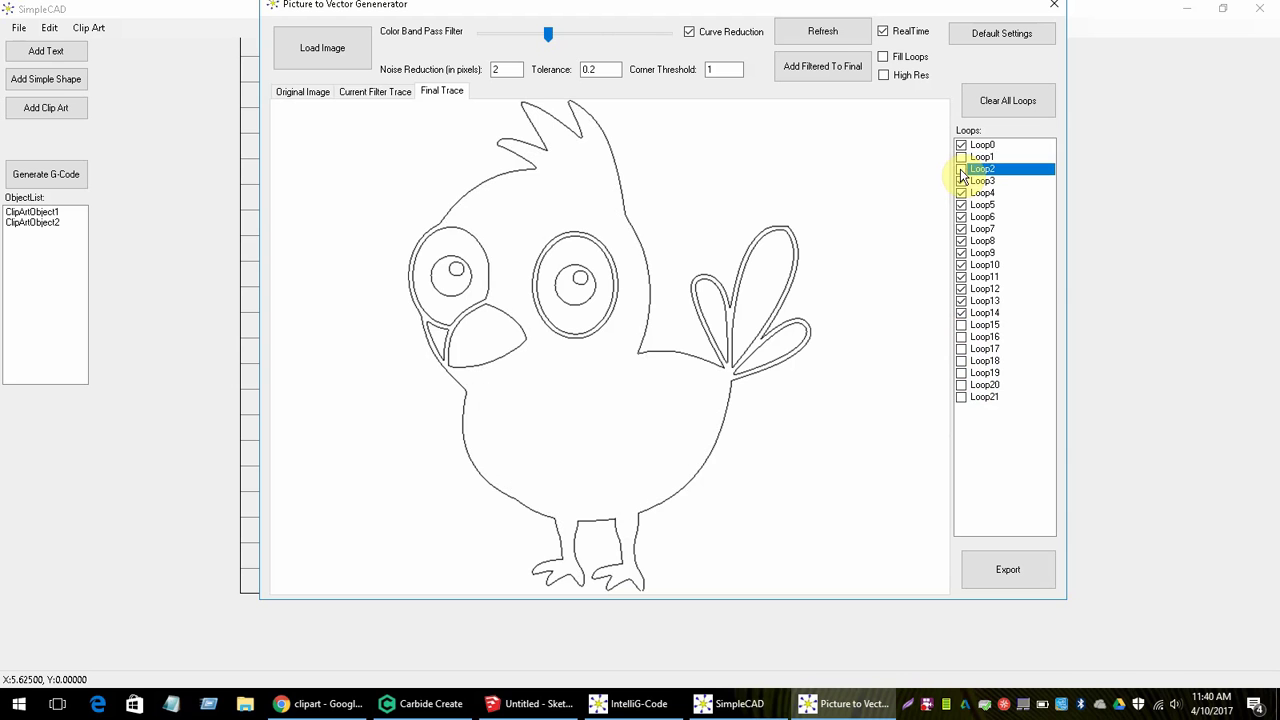
left_click(961, 182)
left_click(961, 183)
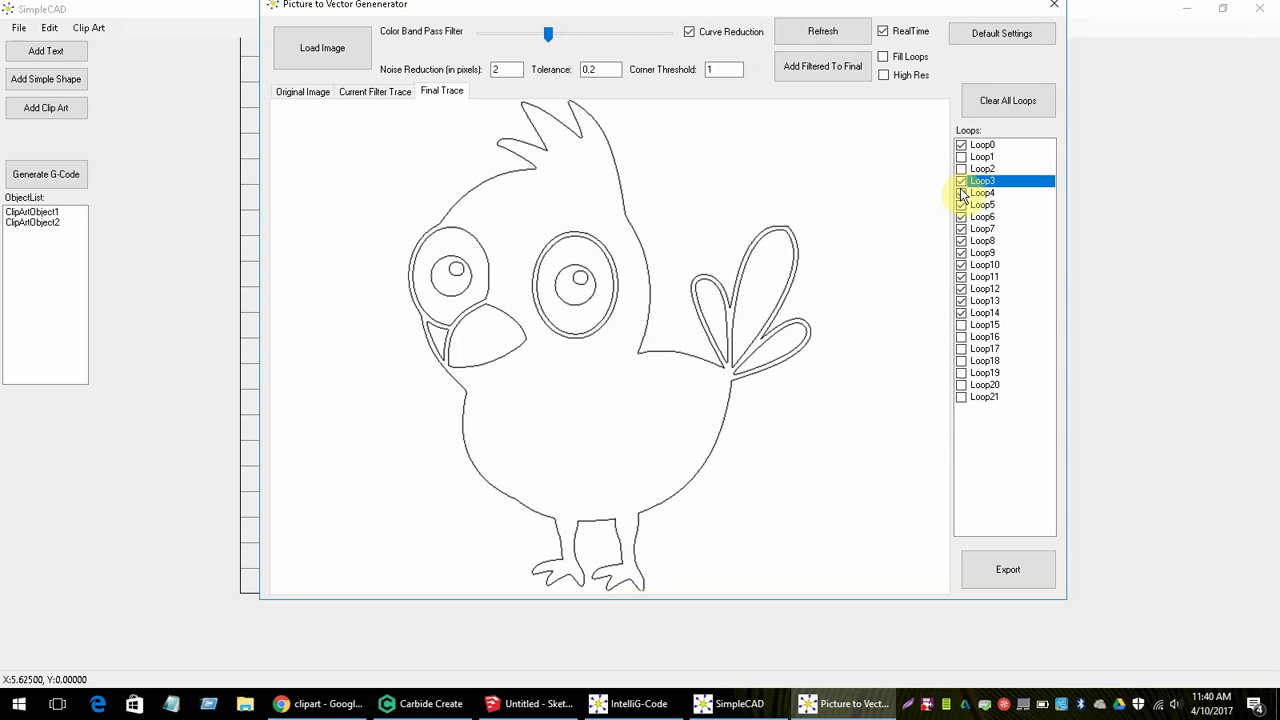
left_click(961, 194)
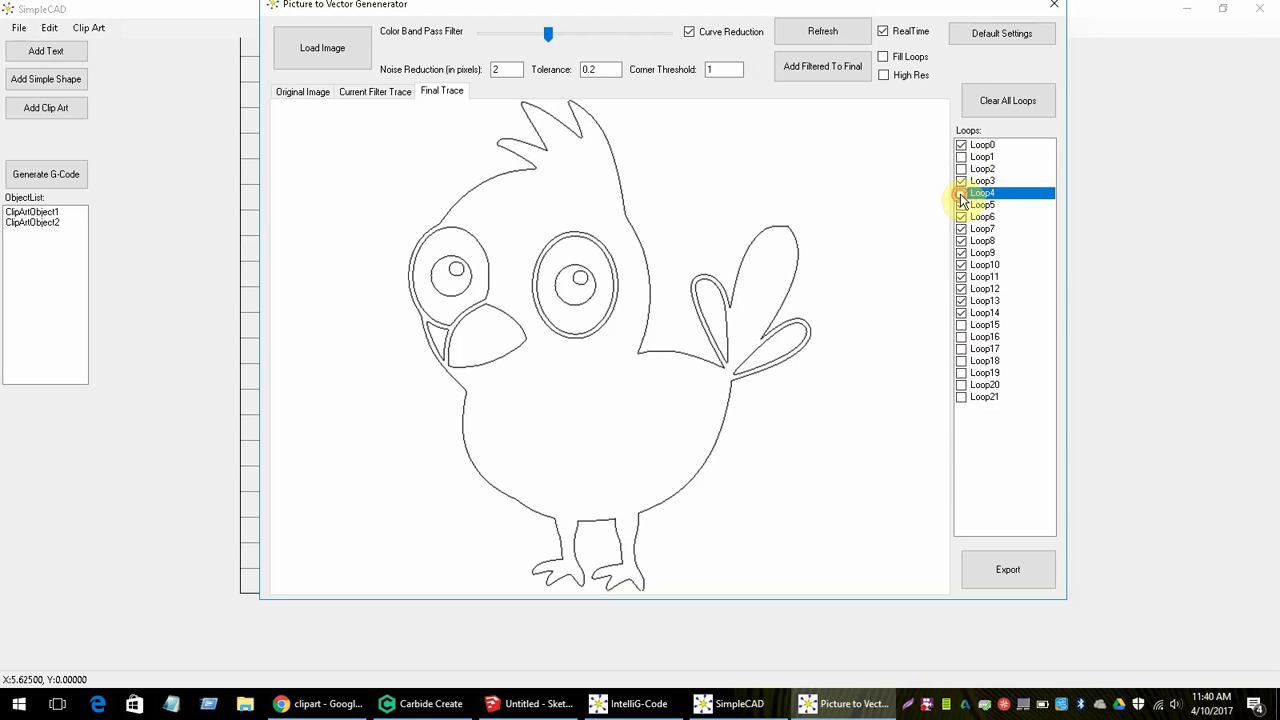
left_click(961, 206)
left_click(961, 206)
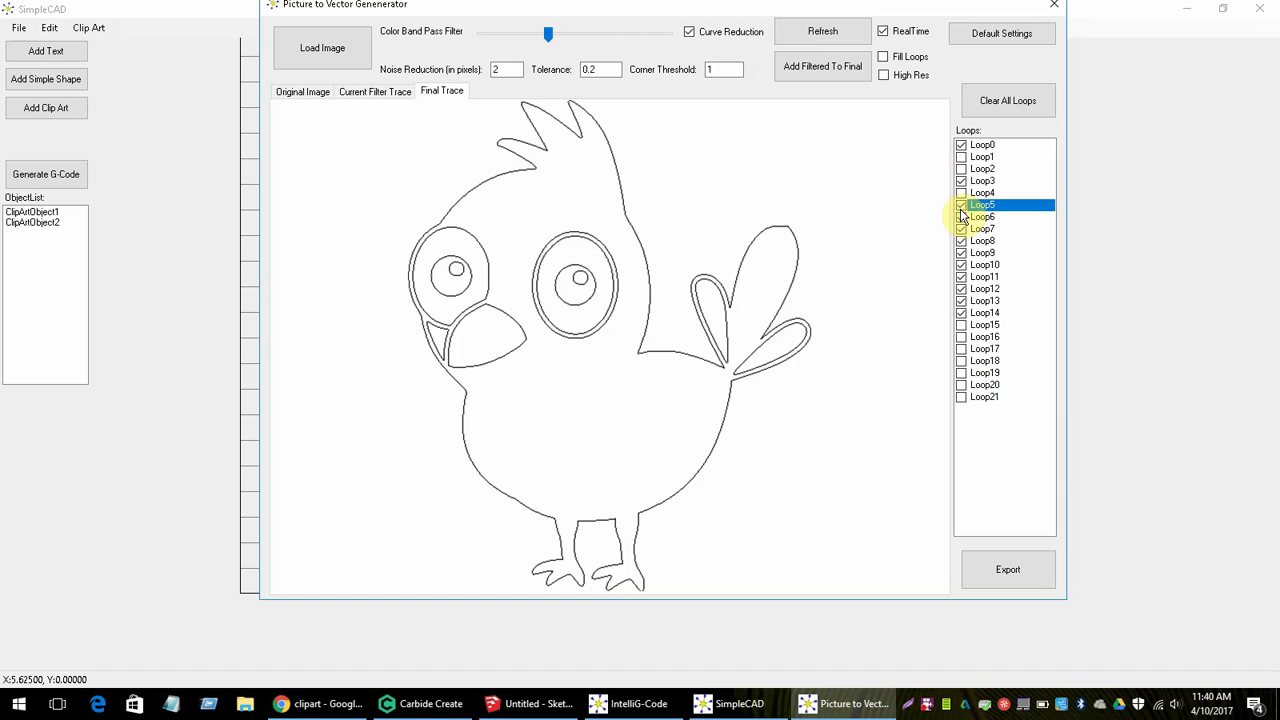
left_click(961, 206)
left_click(961, 206)
left_click(961, 206)
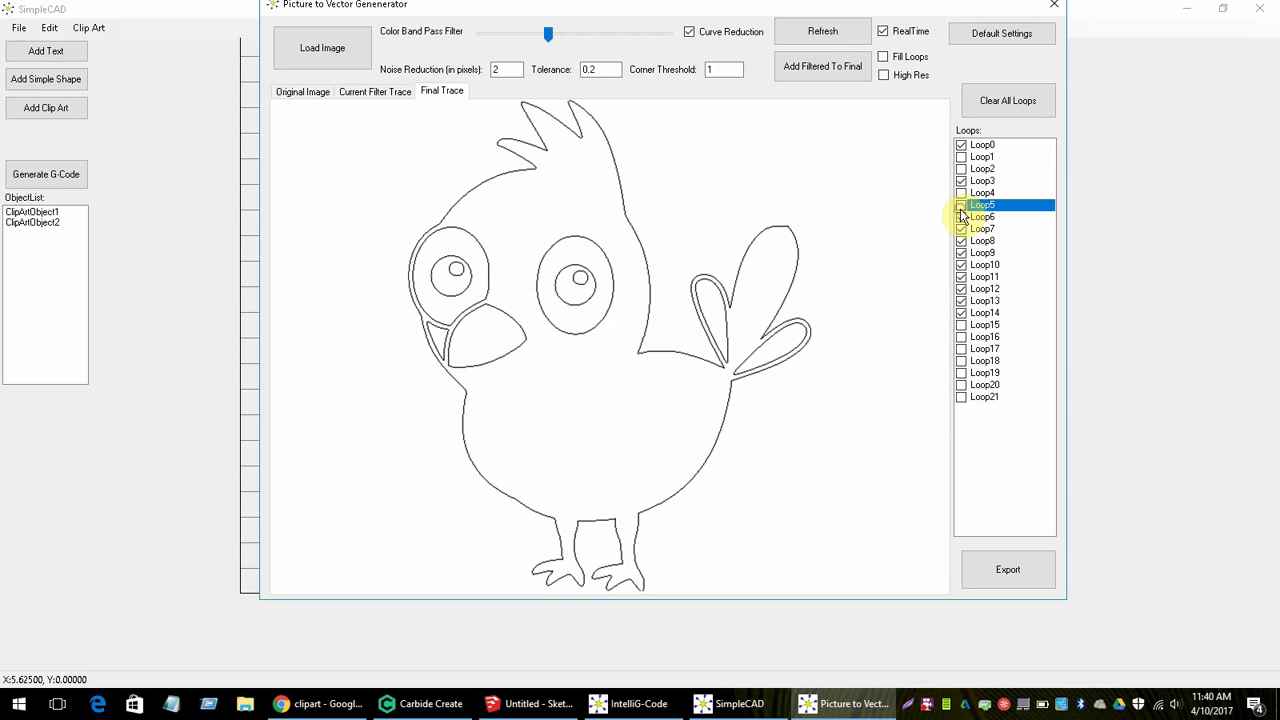
left_click(961, 206)
left_click(961, 206)
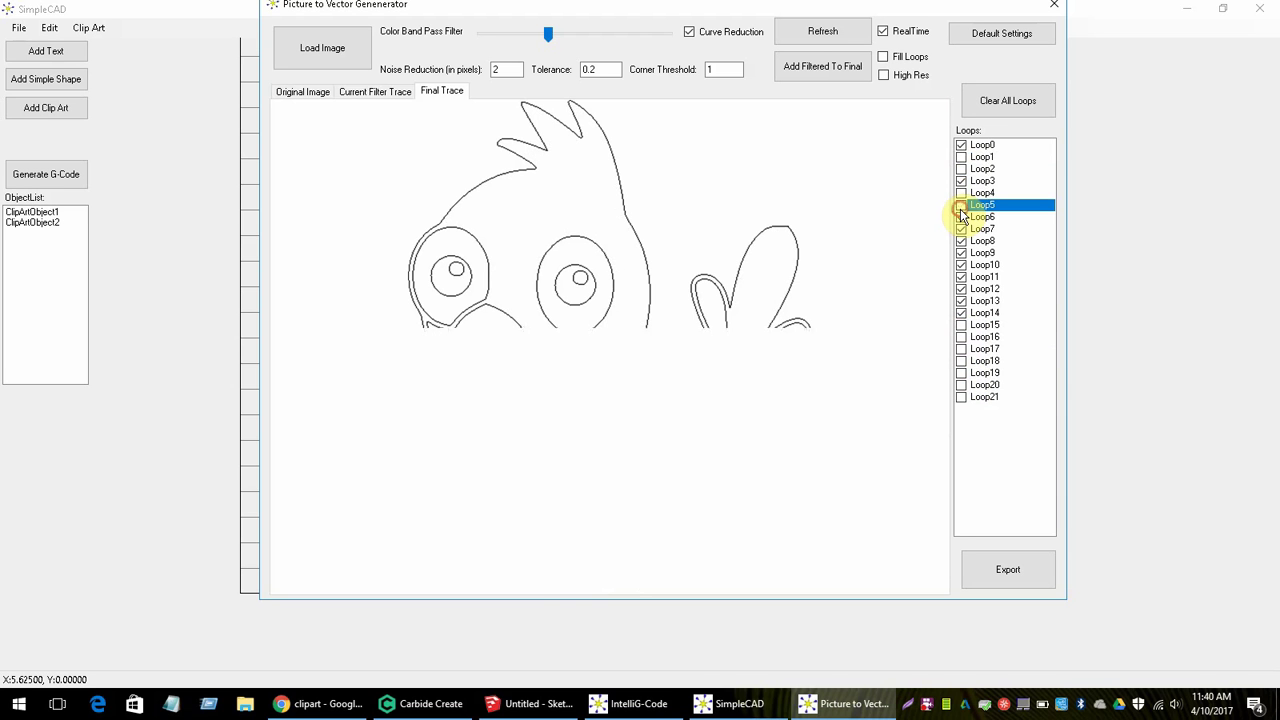
Step: Switch Loop7 through Loop10 off and back on one by one to identify which chicken outlines they control
left_click(962, 230)
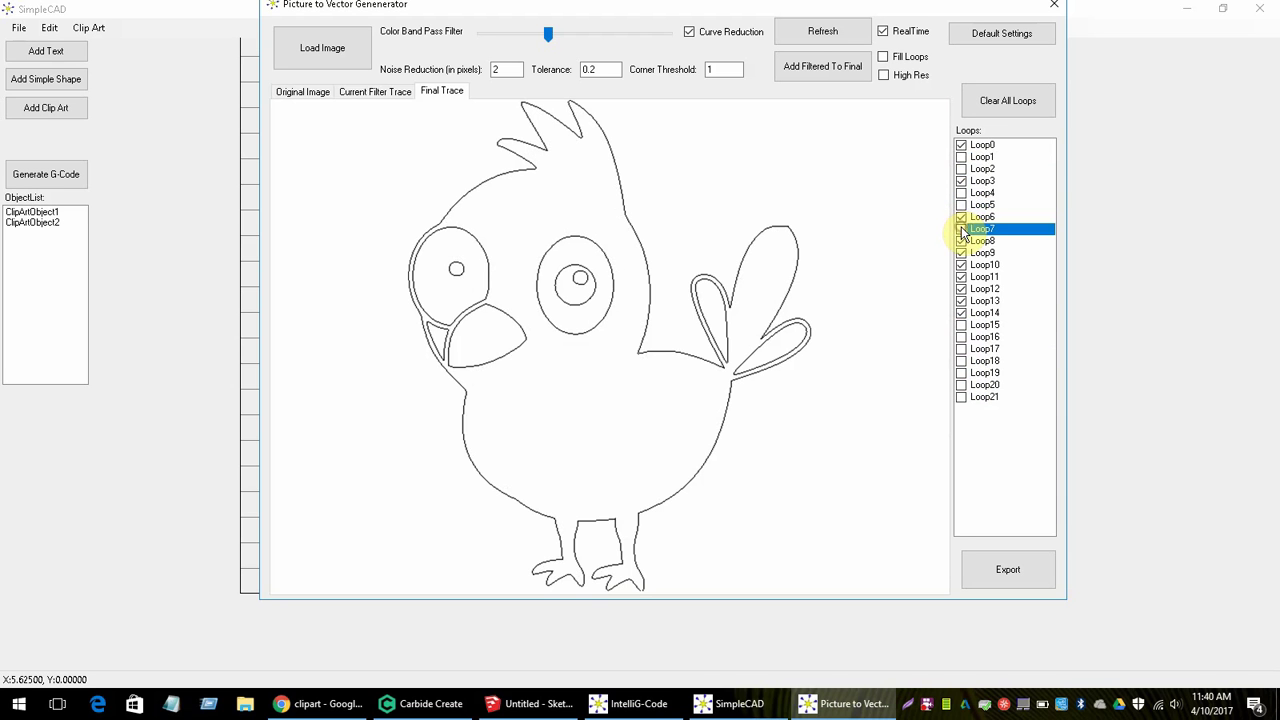
left_click(962, 230)
left_click(962, 230)
left_click(962, 230)
left_click(962, 242)
left_click(961, 242)
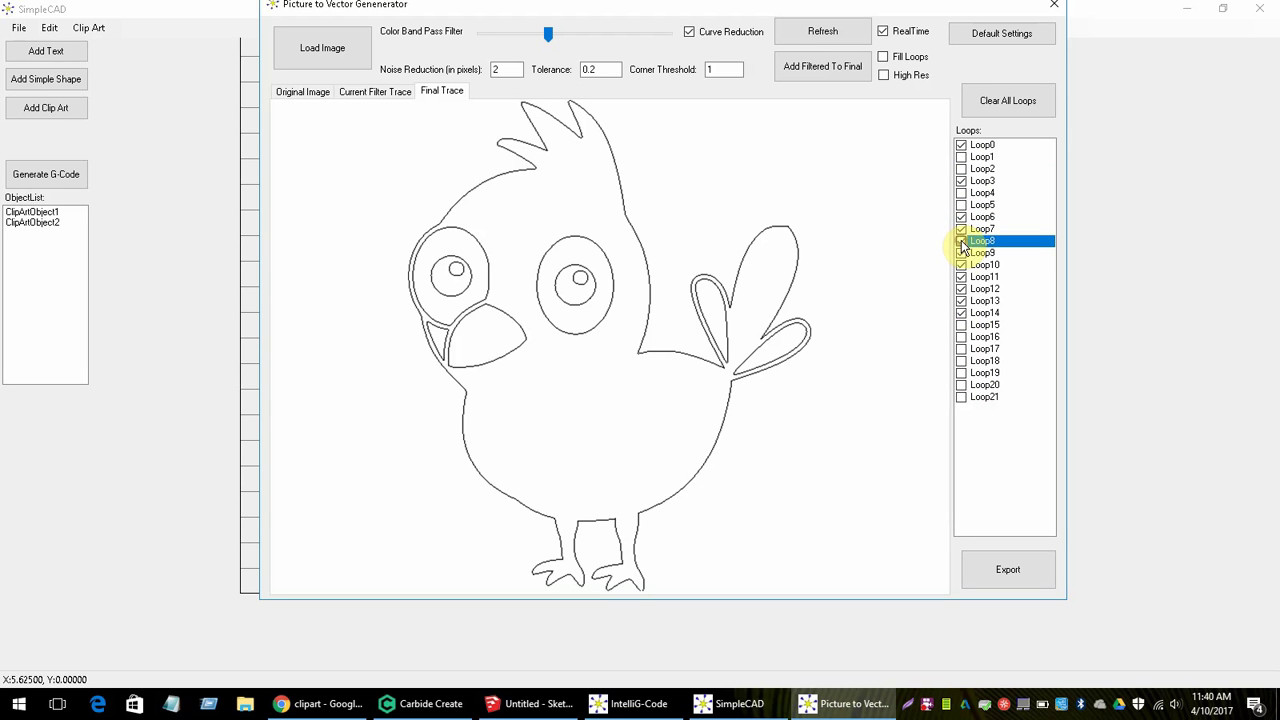
left_click(961, 254)
left_click(961, 256)
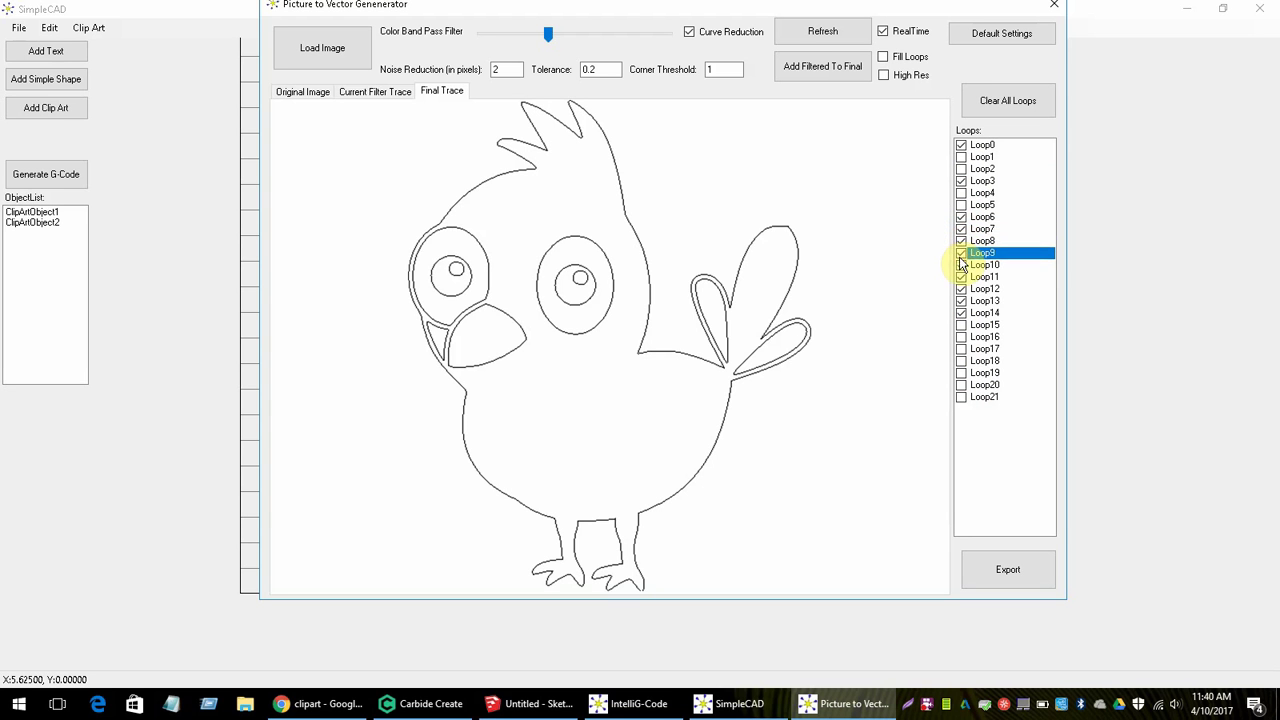
left_click(962, 266)
left_click(962, 266)
left_click(961, 266)
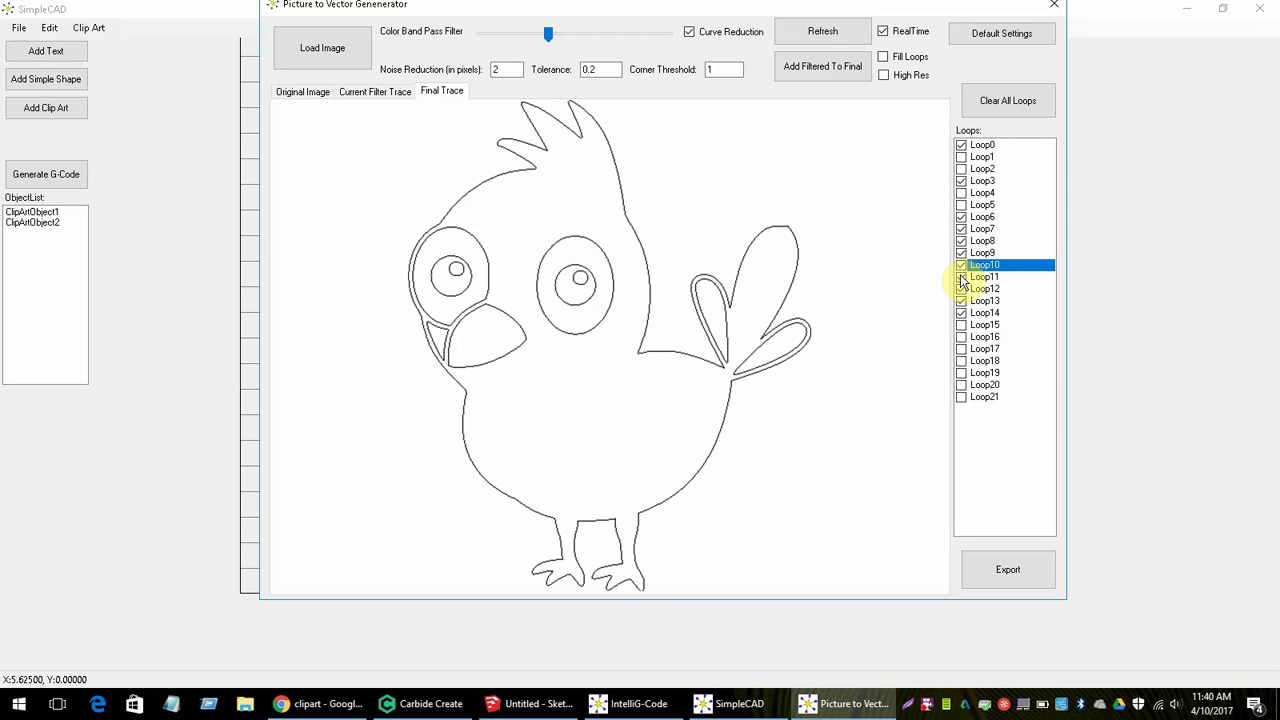
Step: Exclude Loop11, Loop13 and Loop14 from the chicken's final trace, keeping Loop12 included
left_click(962, 277)
left_click(962, 277)
left_click(962, 277)
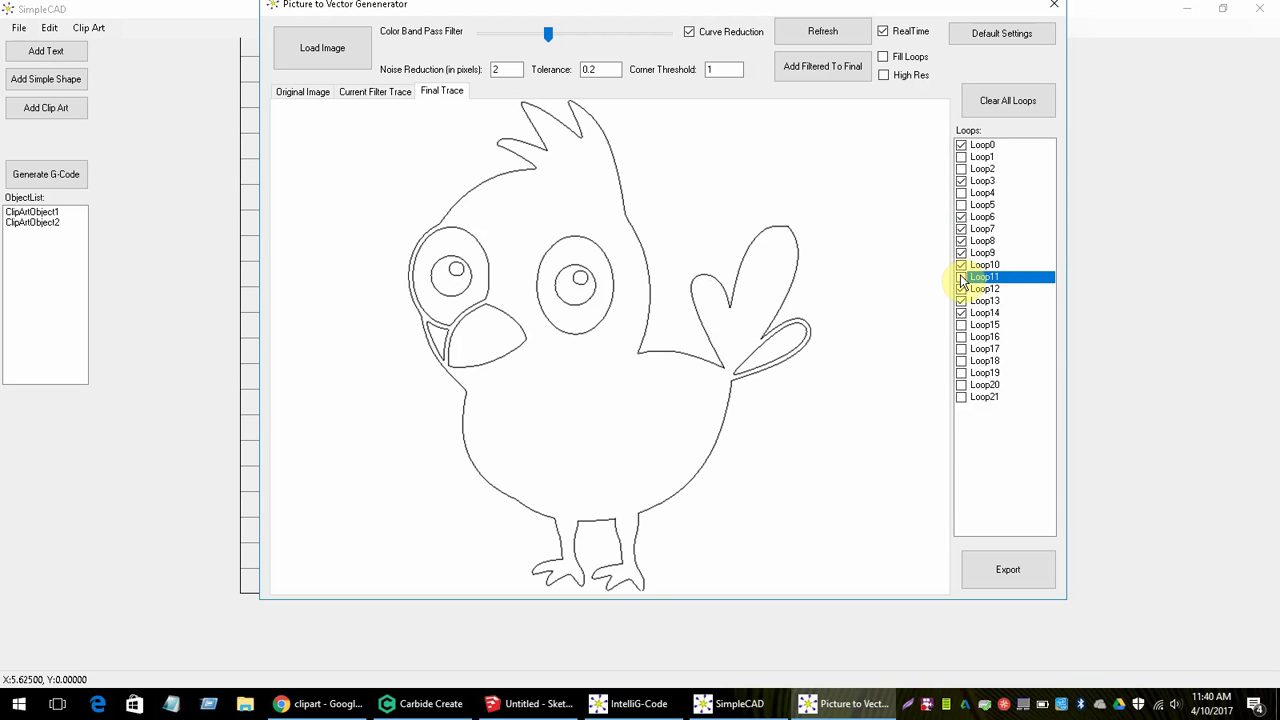
left_click(962, 289)
left_click(962, 289)
left_click(962, 290)
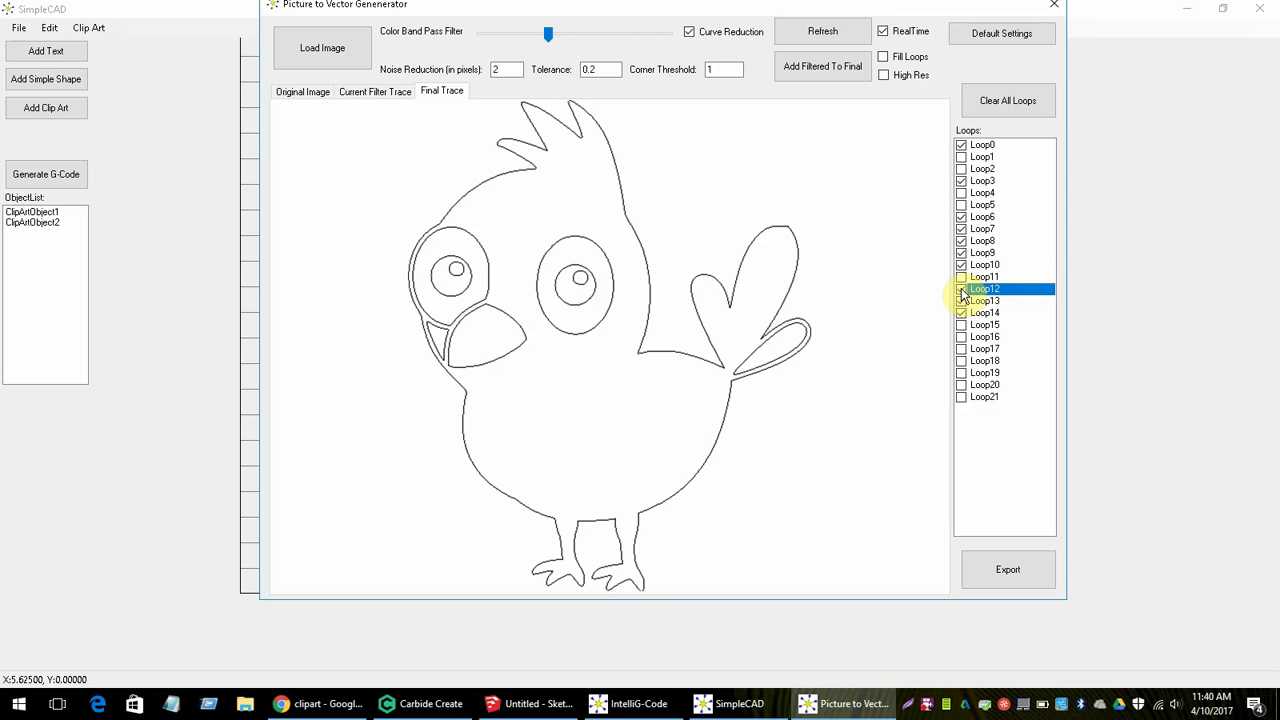
left_click(962, 302)
left_click(962, 302)
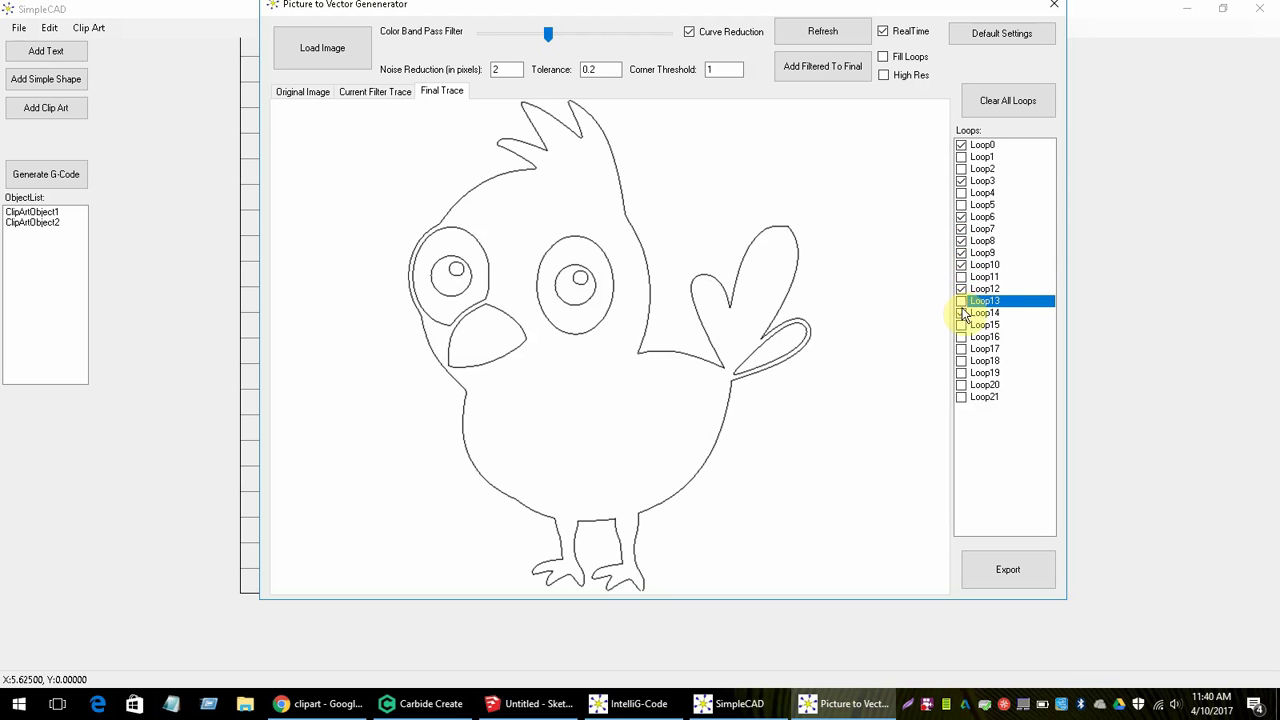
left_click(962, 313)
left_click(962, 313)
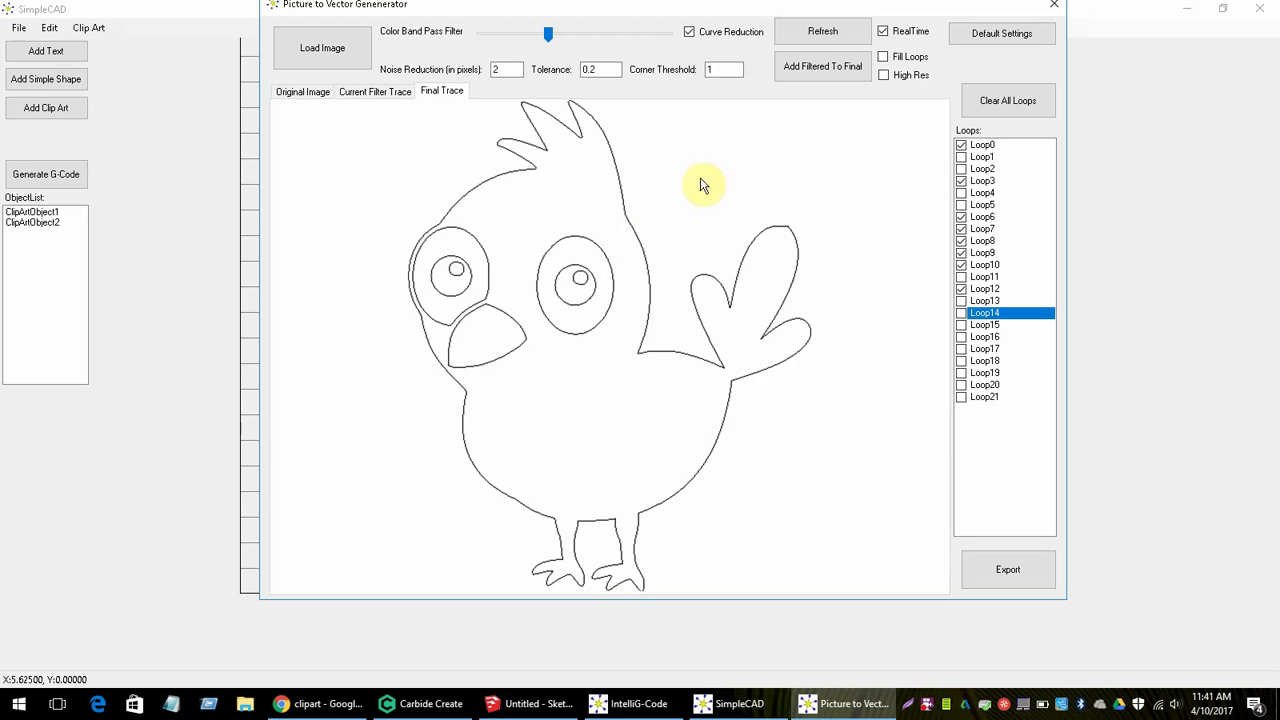
Step: Clear all of the chicken's loops and load Heart.jpg from the Pictures folder as the image to trace
left_click(1018, 110)
left_click(288, 92)
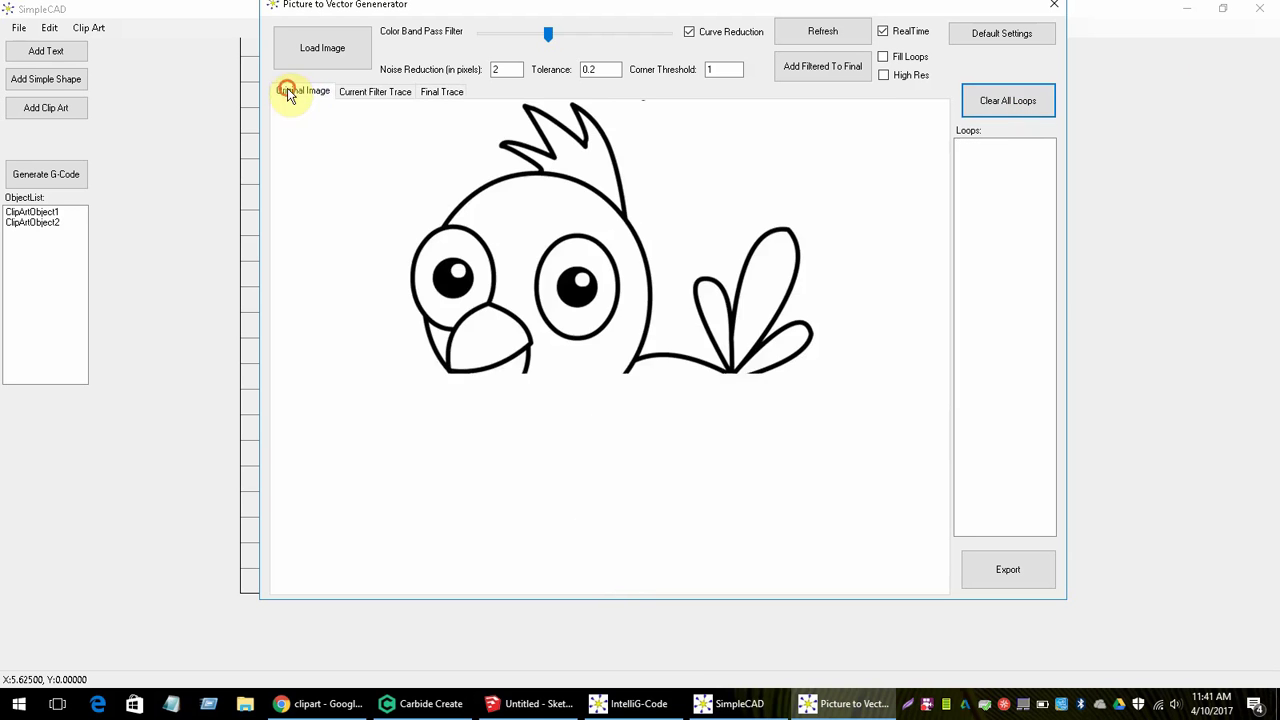
left_click(329, 55)
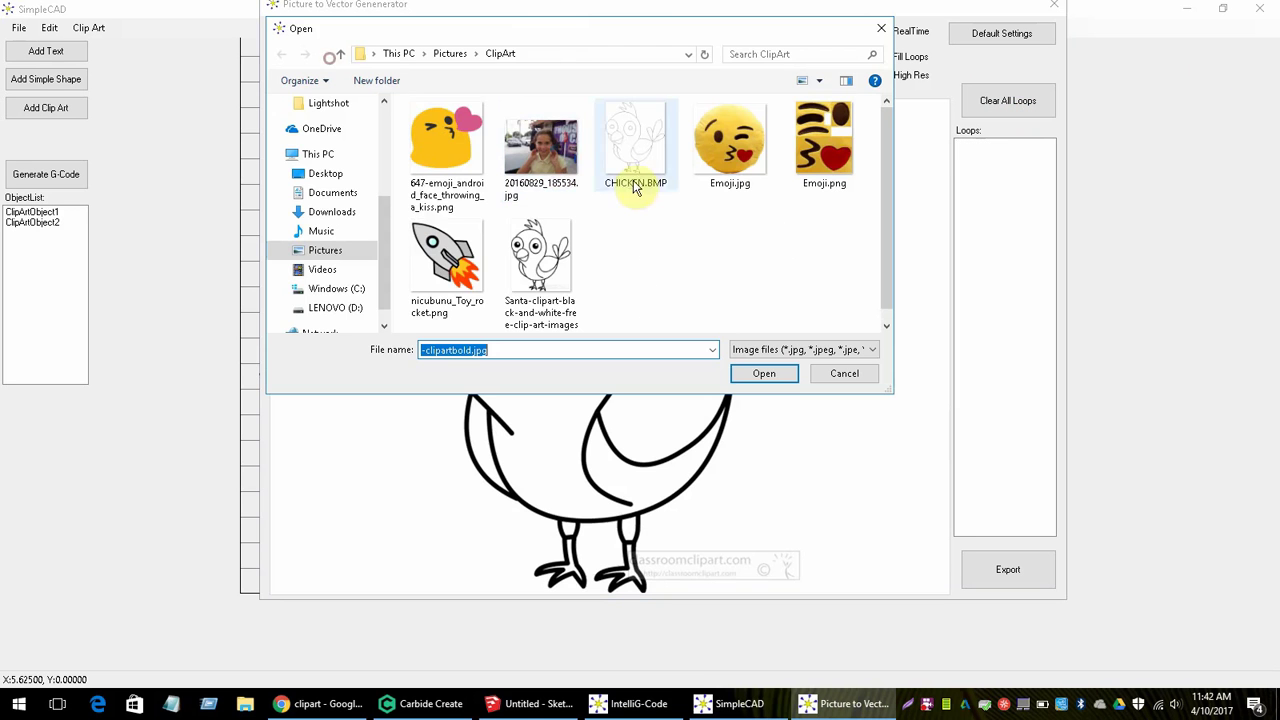
left_click(449, 54)
left_click(770, 205)
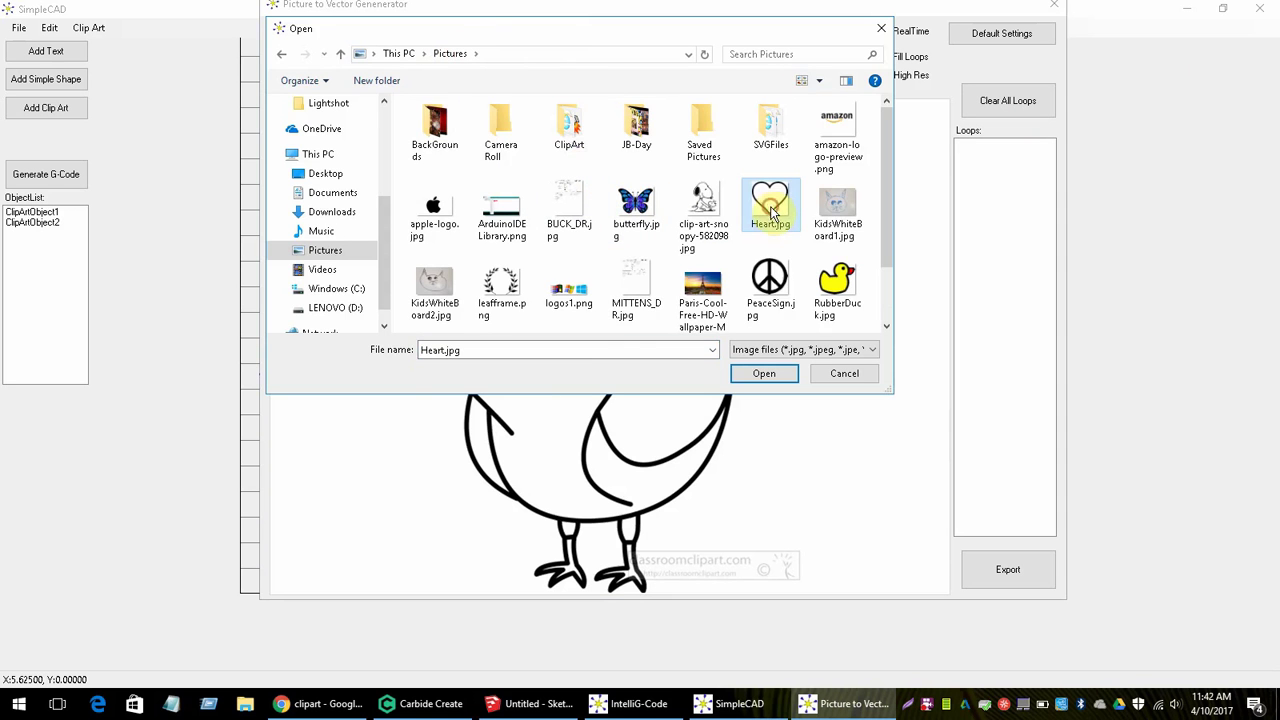
left_click(764, 374)
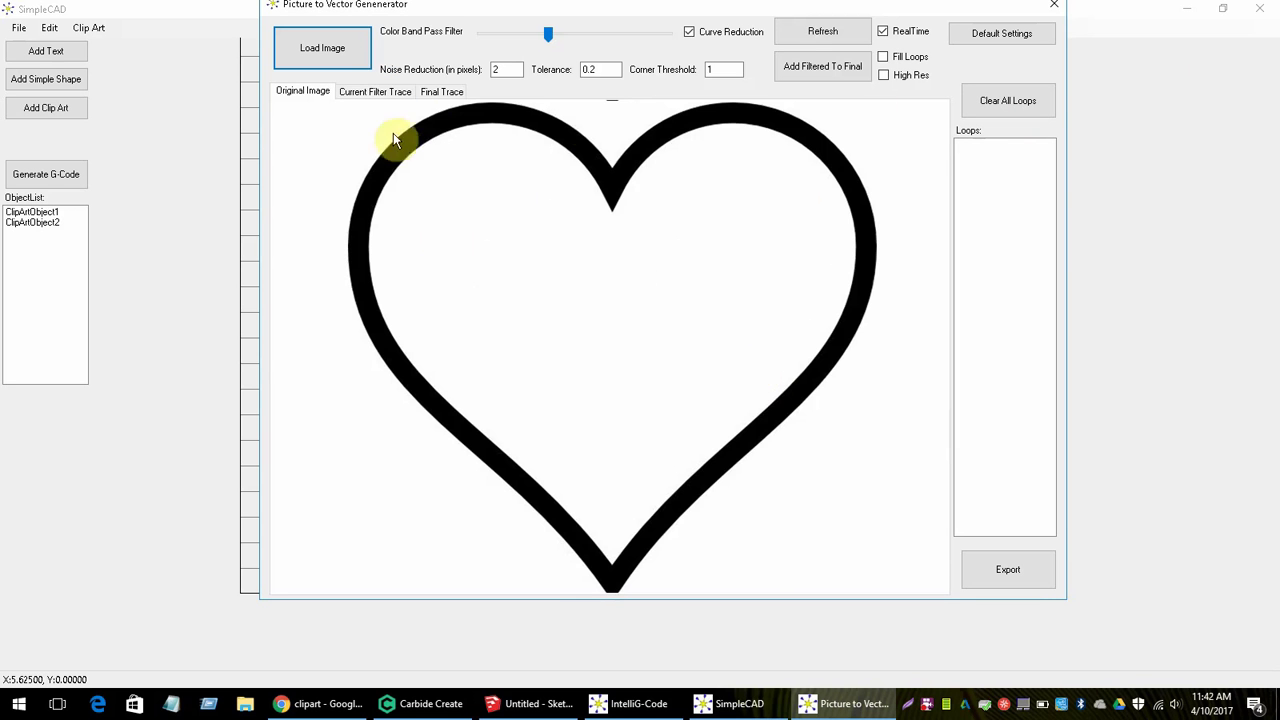
Step: Add the heart's filtered trace to the final trace and display the final trace
left_click(829, 68)
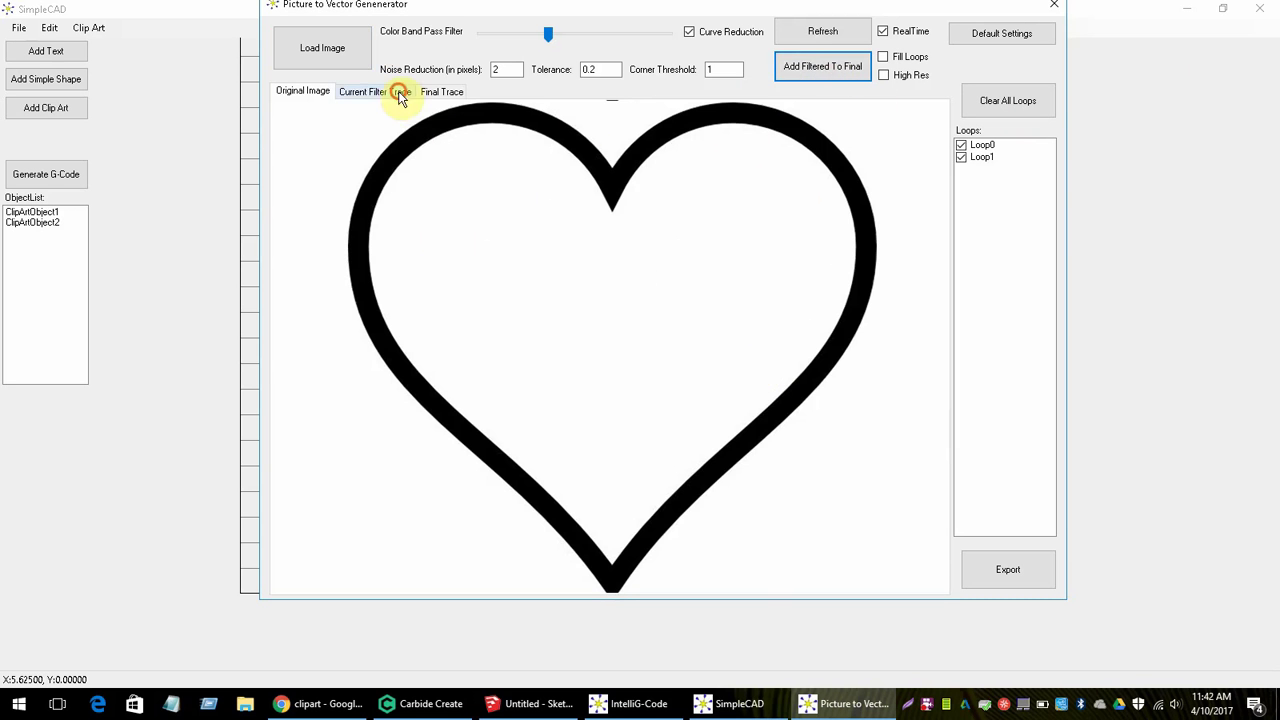
left_click(398, 91)
left_click(445, 91)
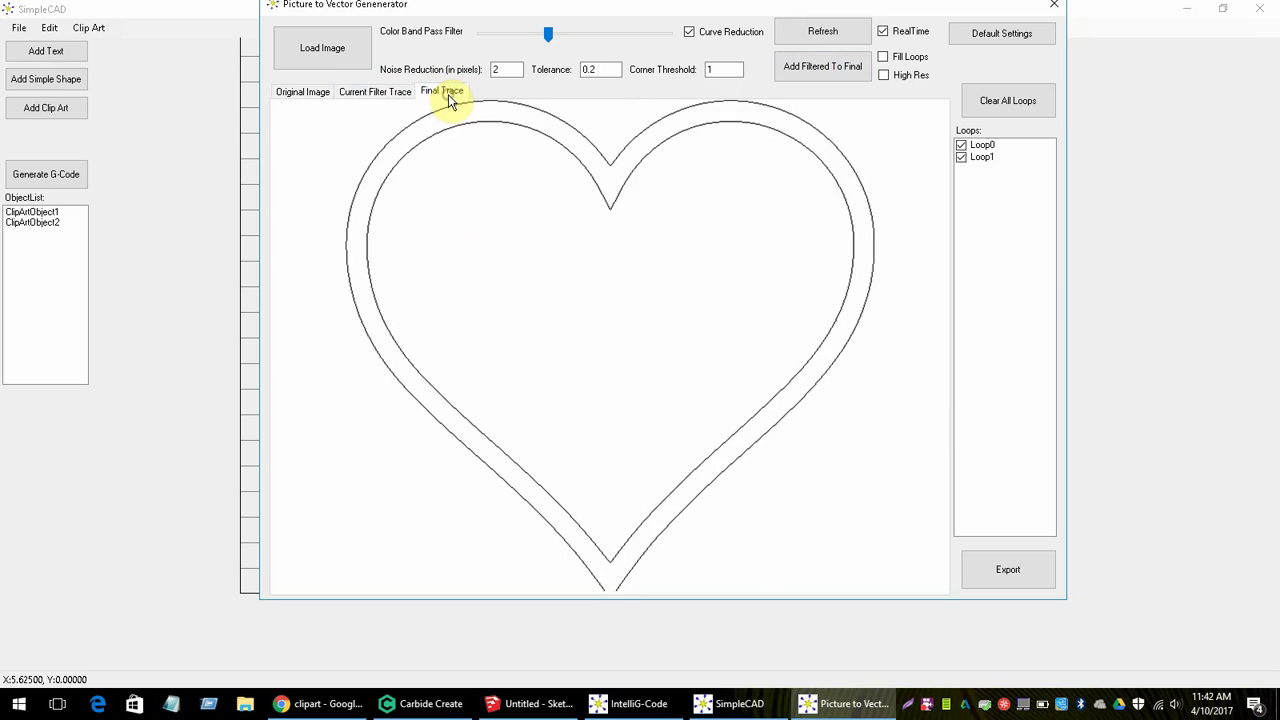
Step: Exclude the outer outline, Loop0, from the heart's final trace, keeping the inner outline, Loop1, included
left_click(961, 157)
left_click(961, 157)
left_click(961, 145)
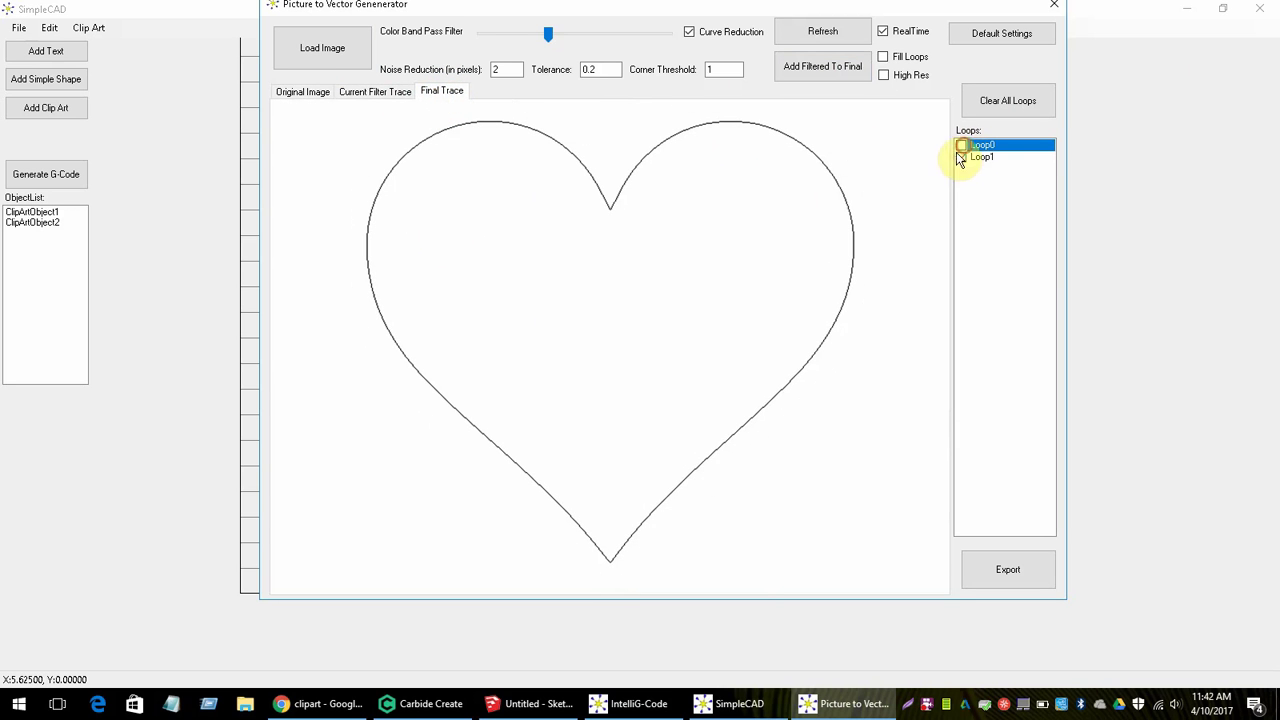
left_click(709, 307)
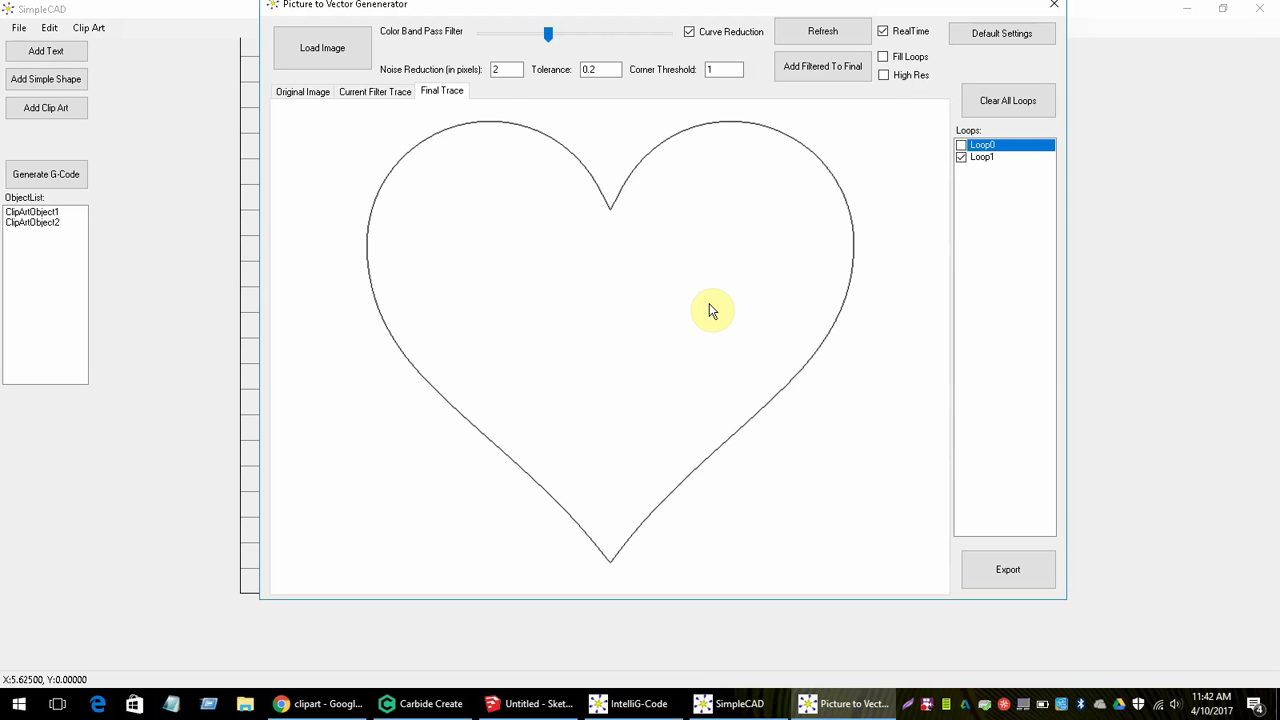
Step: Load apple-logo.jpg from the Pictures folder, show the original image and clear all of the heart's loops
left_click(334, 66)
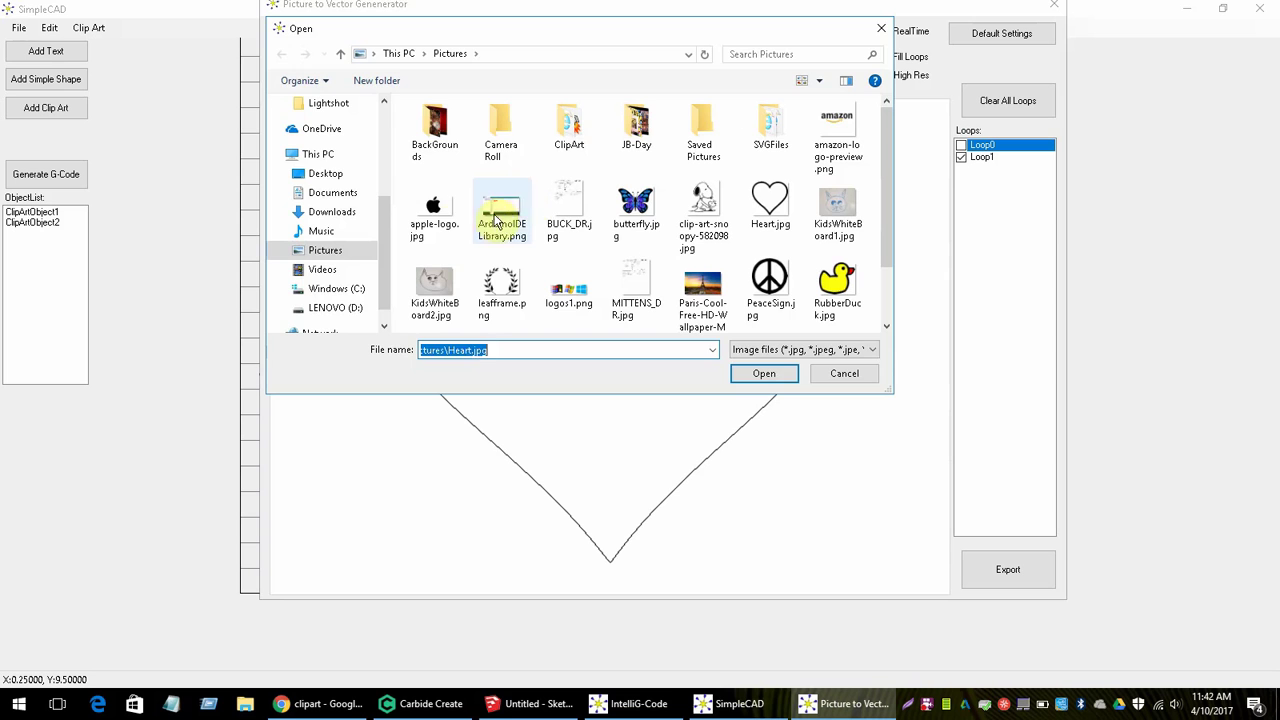
left_click(437, 220)
left_click(764, 373)
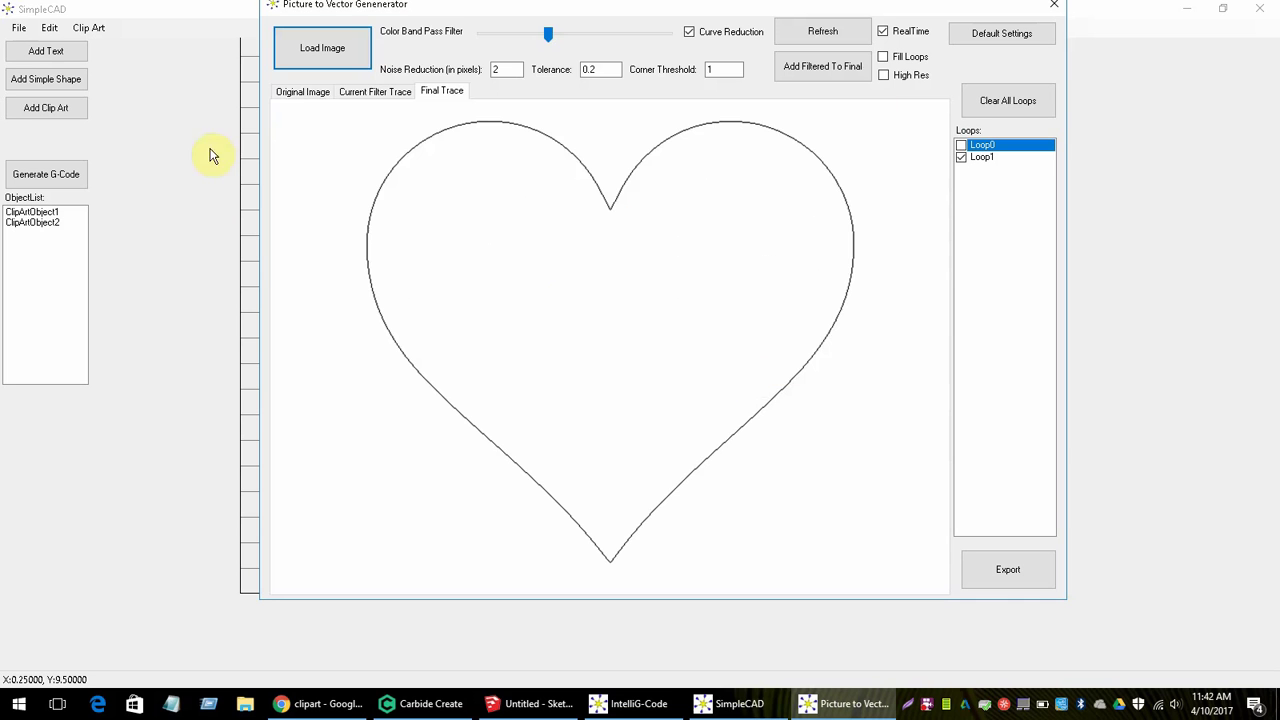
left_click(304, 97)
left_click(1014, 101)
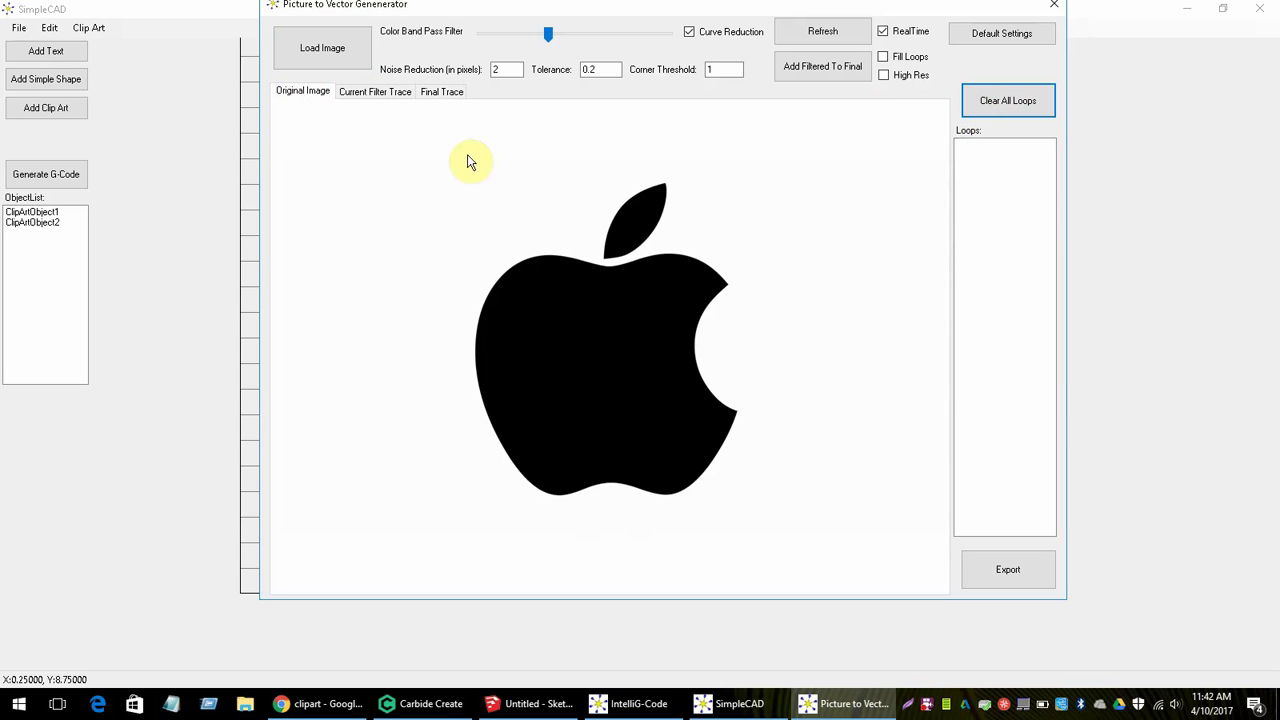
Step: Generate the apple logo's filter trace, add it to the final trace and display the final trace
left_click(820, 77)
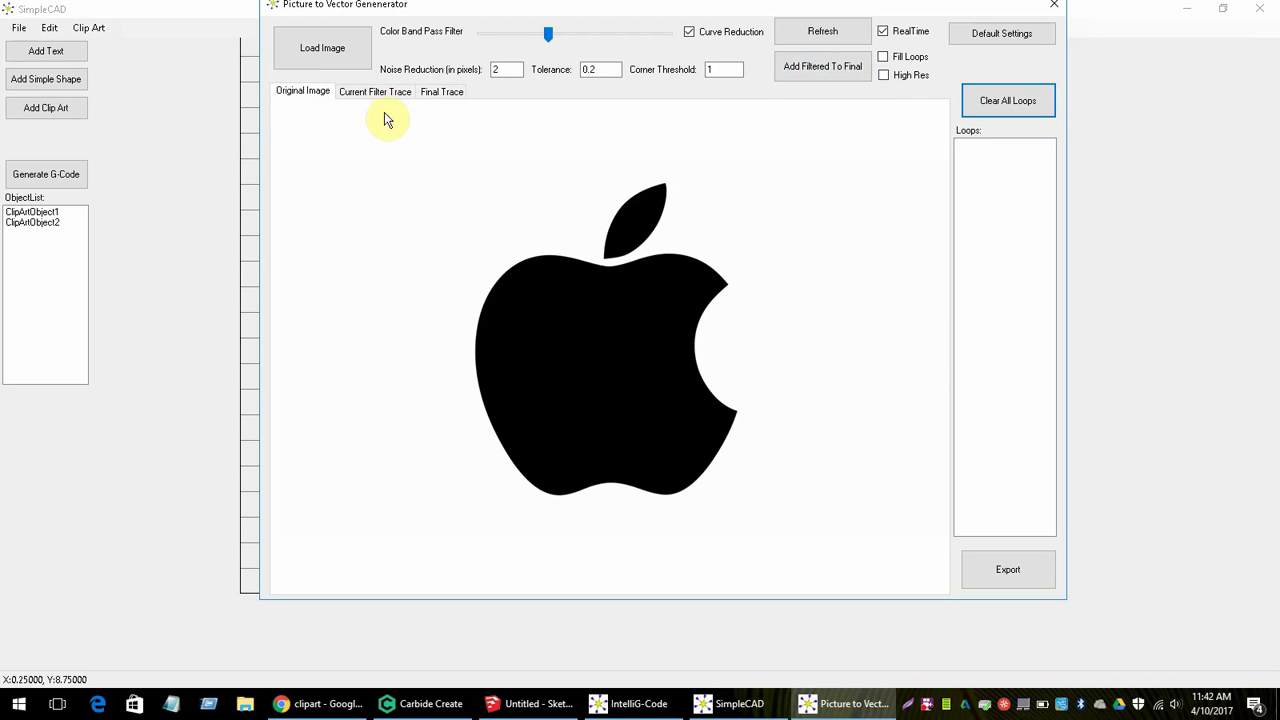
left_click(382, 98)
left_click(828, 70)
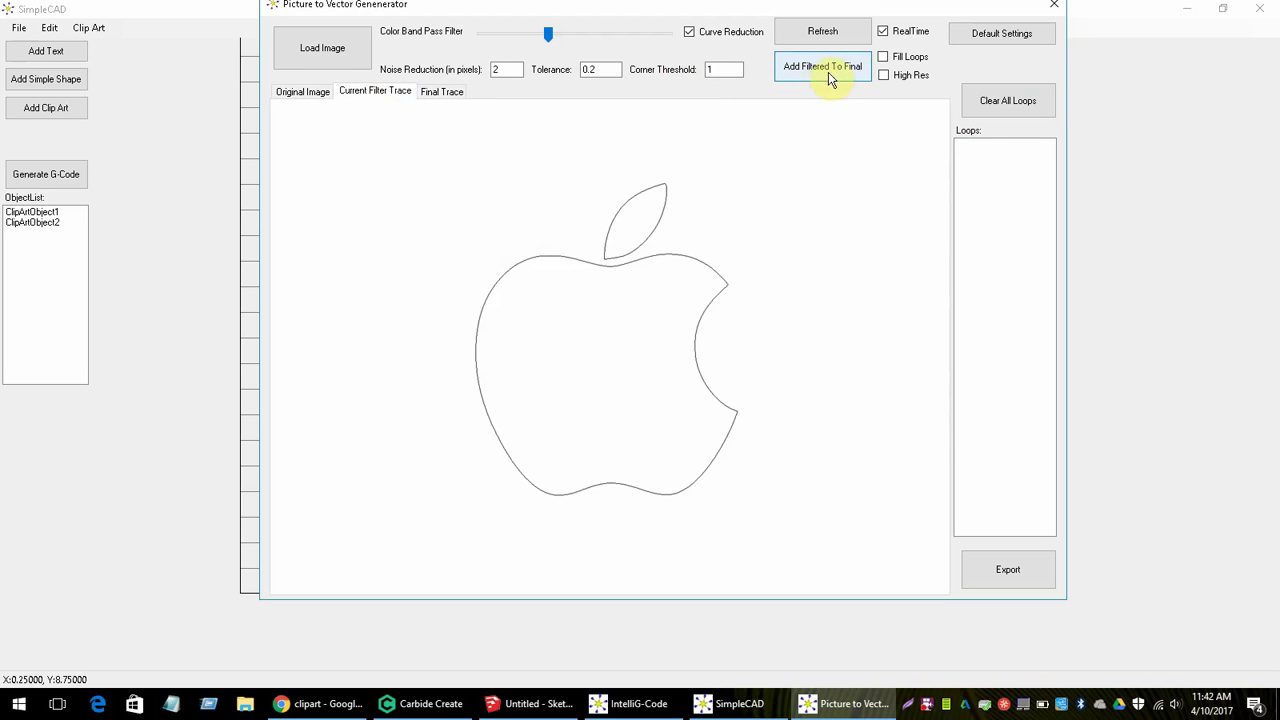
left_click(448, 92)
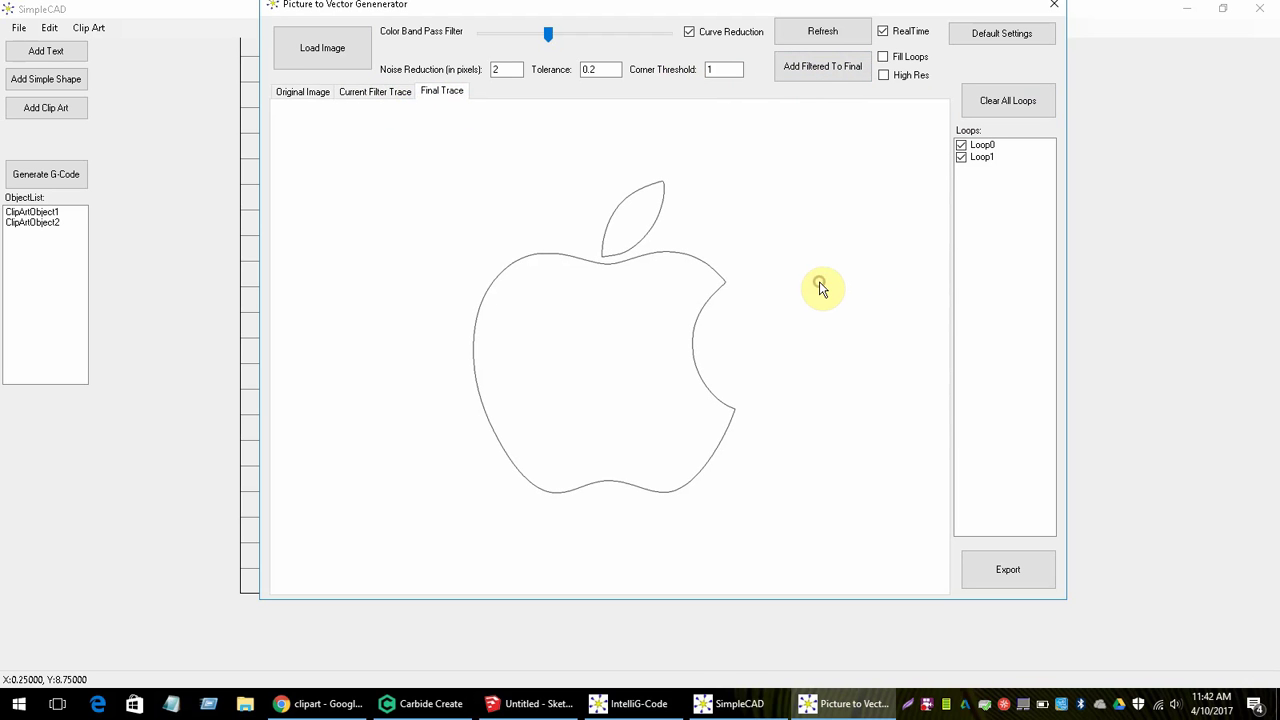